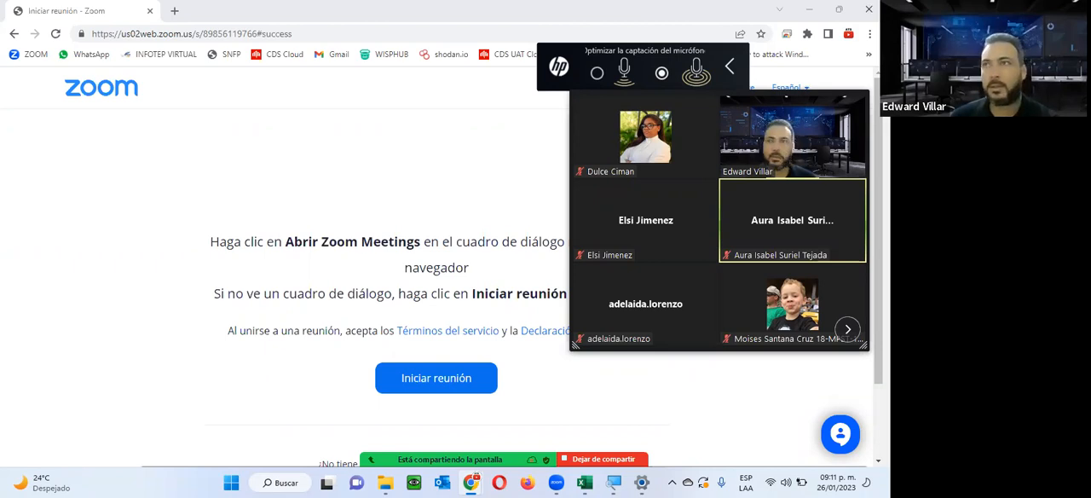
Open the Excel Avanzado MMEA 23-03 course from the INFOTEP Virtual dashboard and collapse the meeting's participant video panel.
left_click_drag(6, 5, 41, 11)
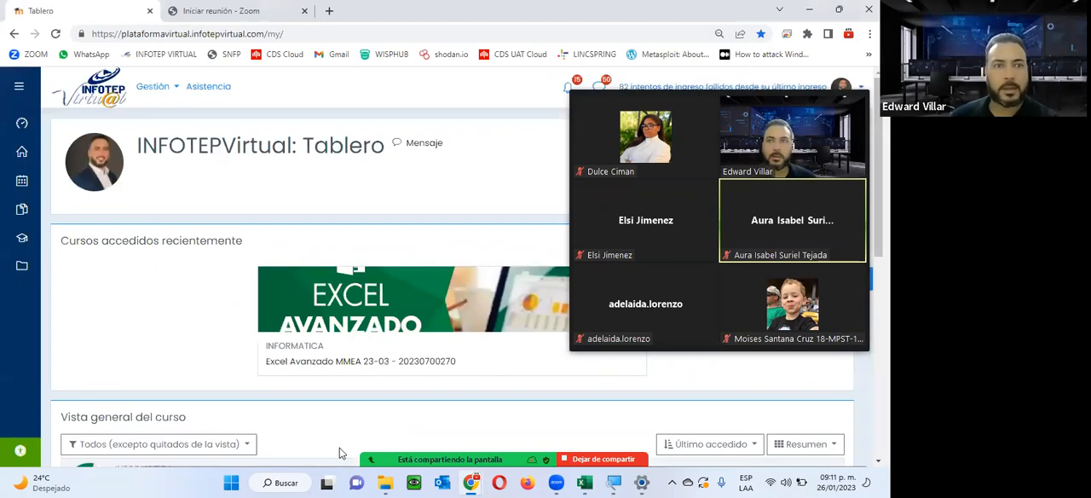
scroll(289, 247, "down", 3)
left_click(297, 226)
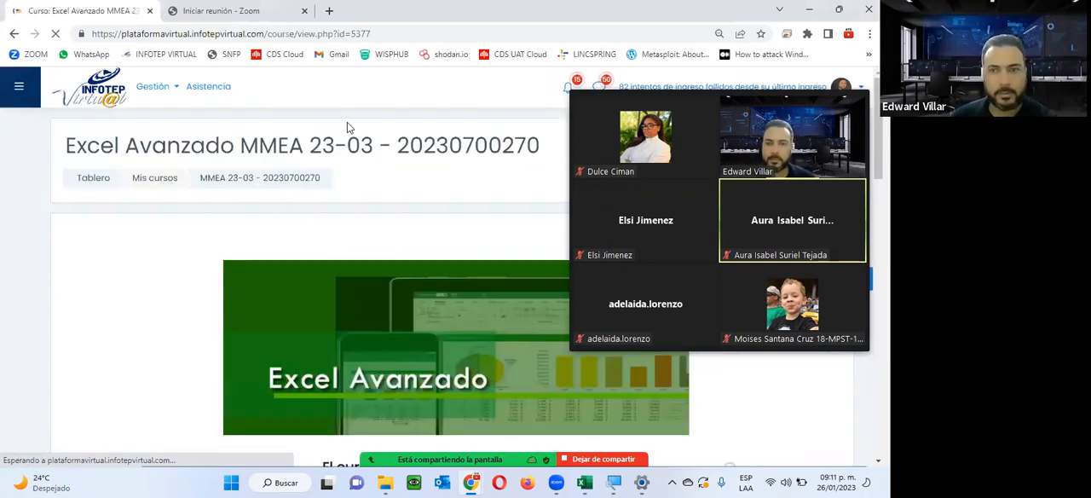
left_click(827, 82)
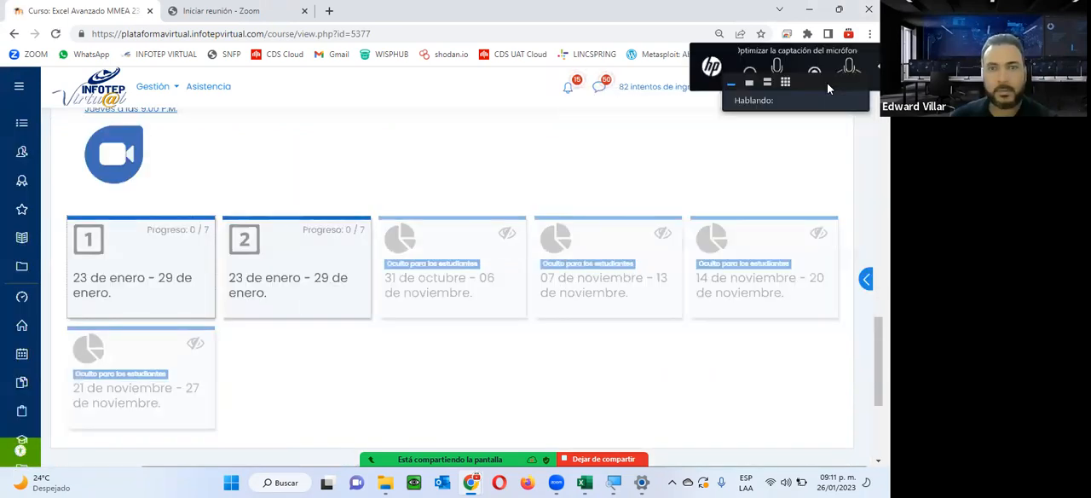
Examine the course's general section, from the welcome banner through the forums and guide documents, dismissing the waiting-room notification.
scroll(472, 333, "up", 10)
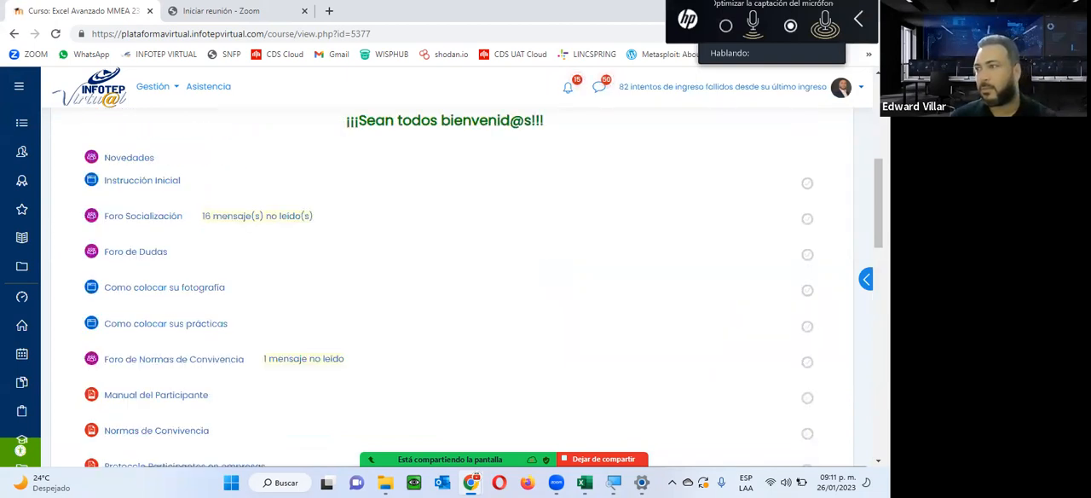
scroll(406, 346, "up", 2)
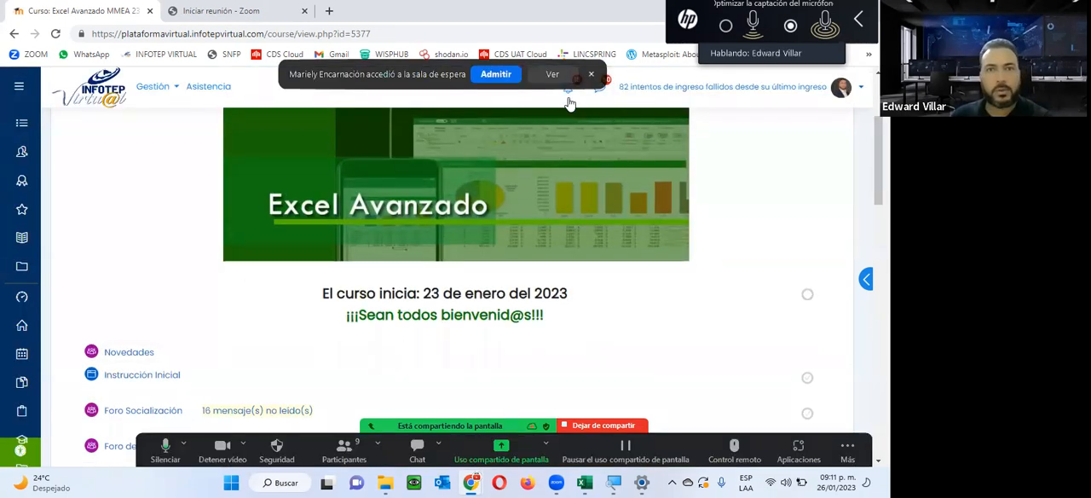
left_click(591, 74)
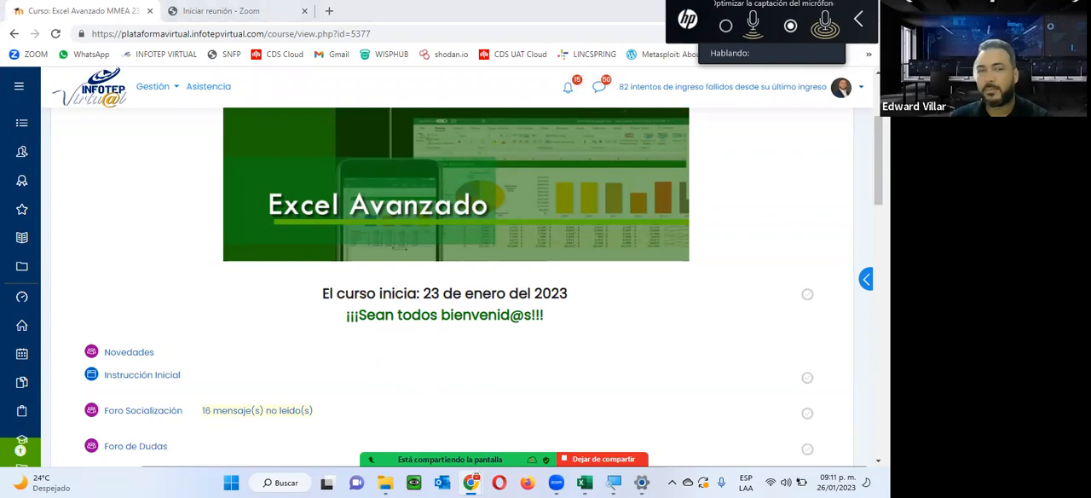
scroll(449, 287, "down", 3)
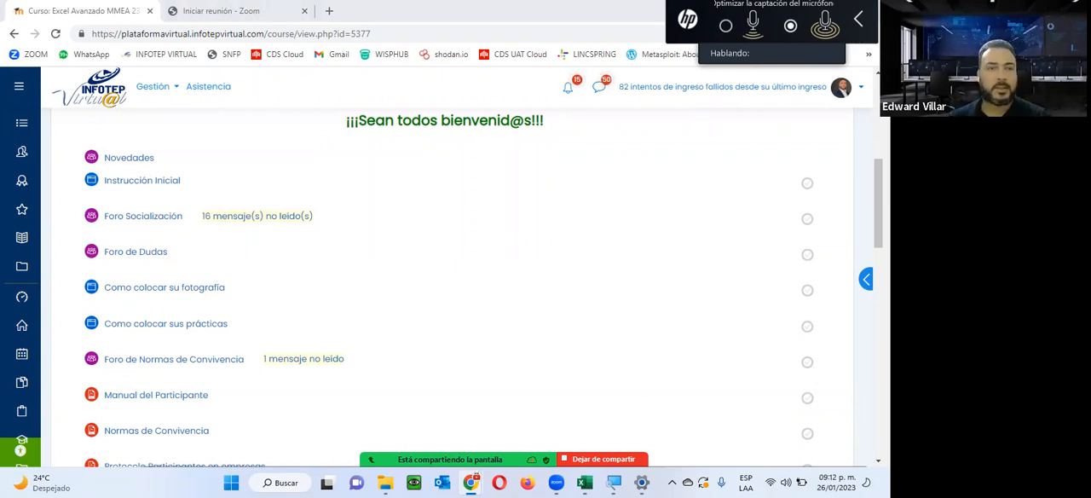
scroll(449, 247, "up", 4)
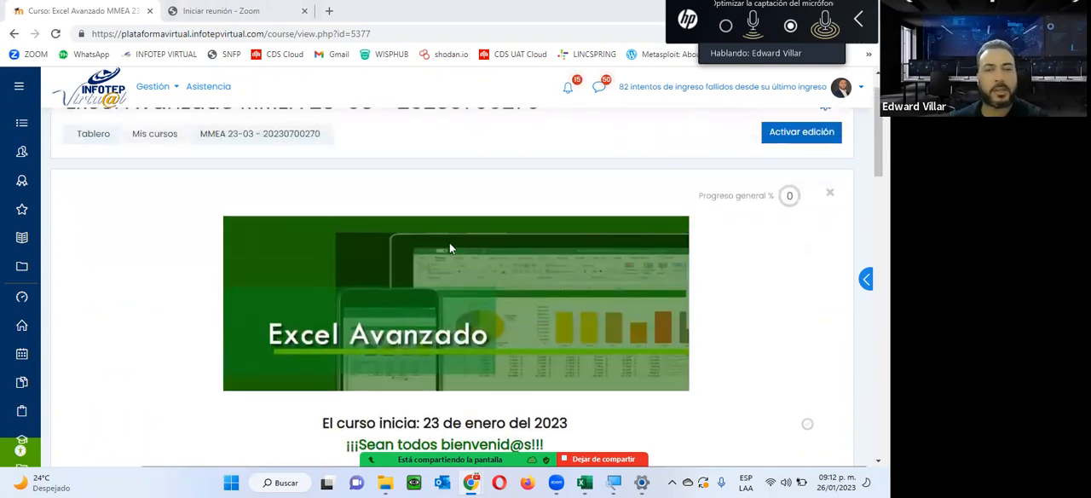
scroll(450, 247, "down", 2)
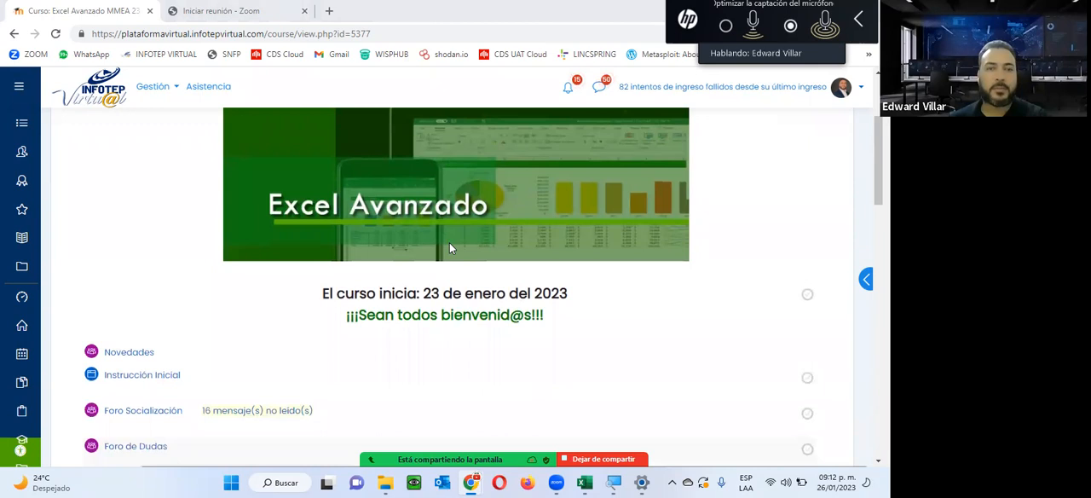
scroll(449, 247, "down", 1)
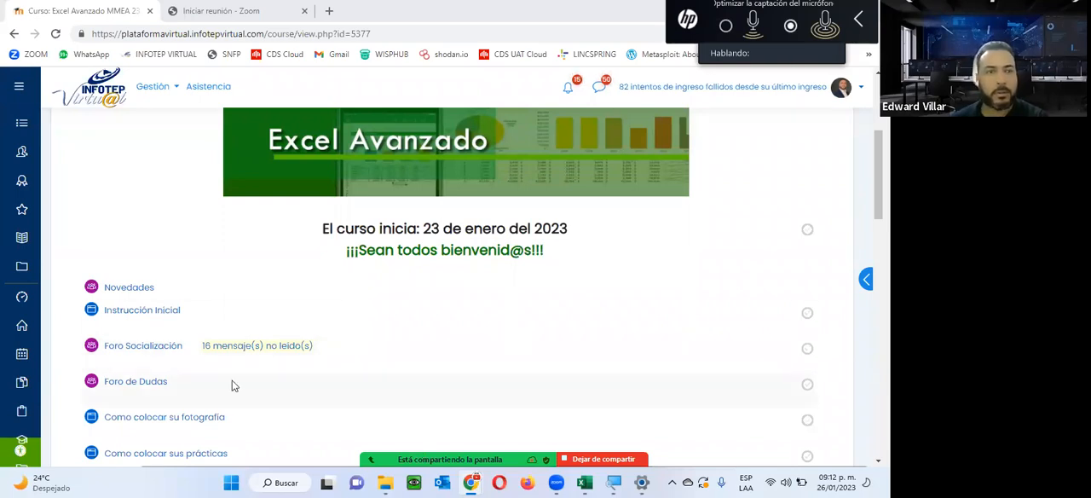
scroll(231, 382, "down", 3)
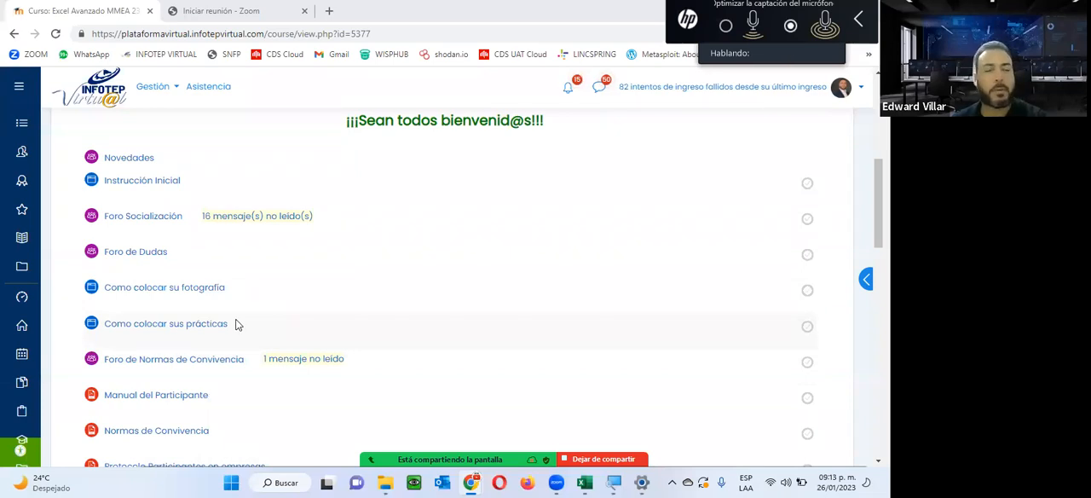
scroll(237, 324, "down", 1)
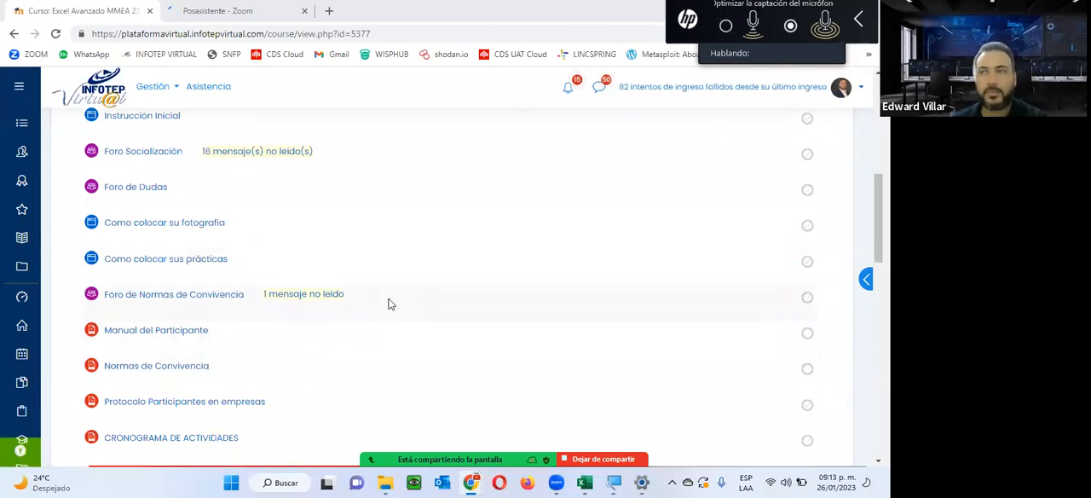
Open the CRONOGRAMA DE ACTIVIDADES document from the course's general section in a separate window.
scroll(388, 305, "down", 1)
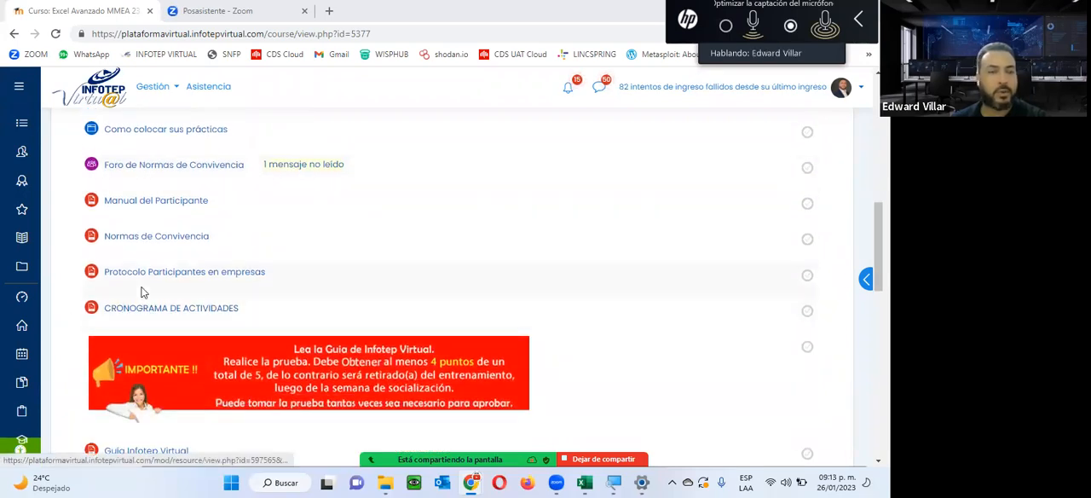
left_click(155, 307)
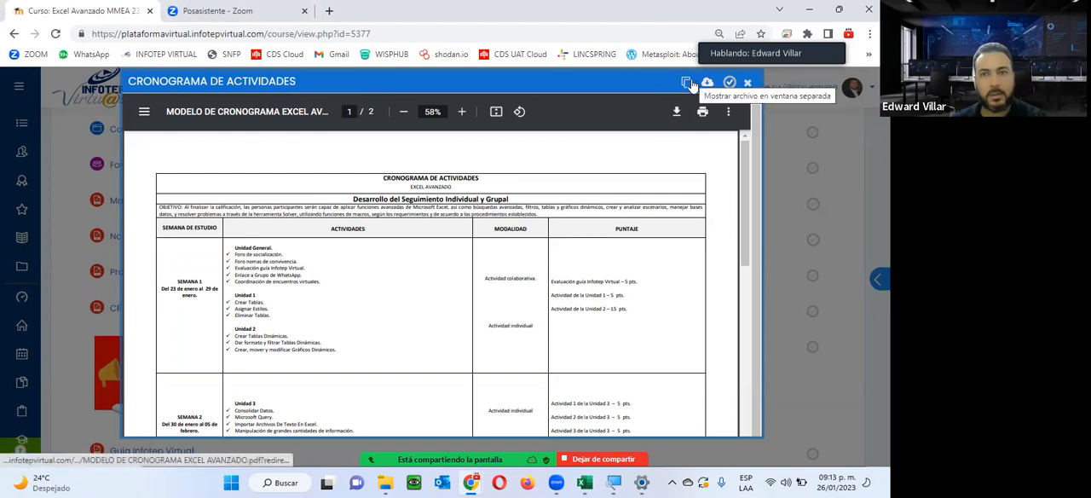
left_click(687, 83)
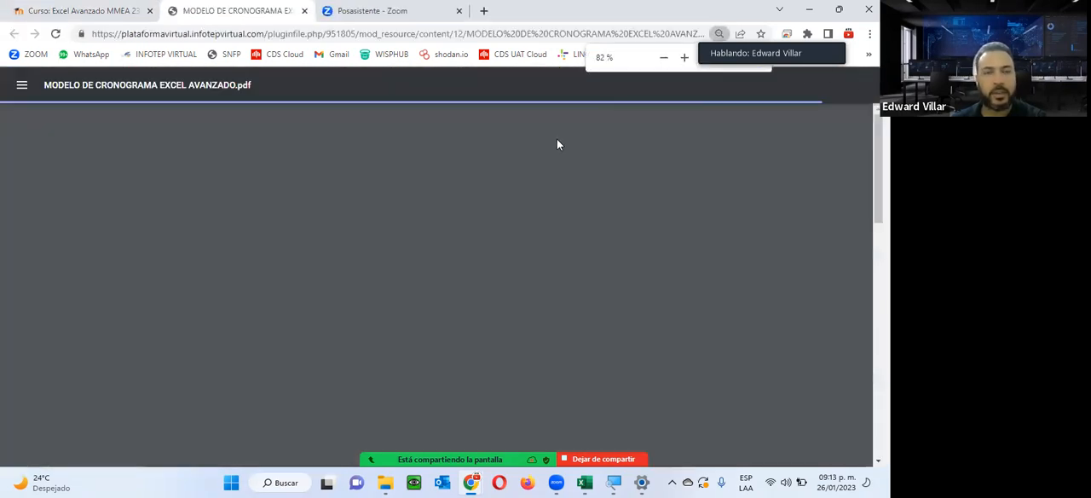
Examine the weeks in the schedule PDF, highlighting the start date and the listed activities of SEMANA 1.
scroll(324, 296, "down", 3)
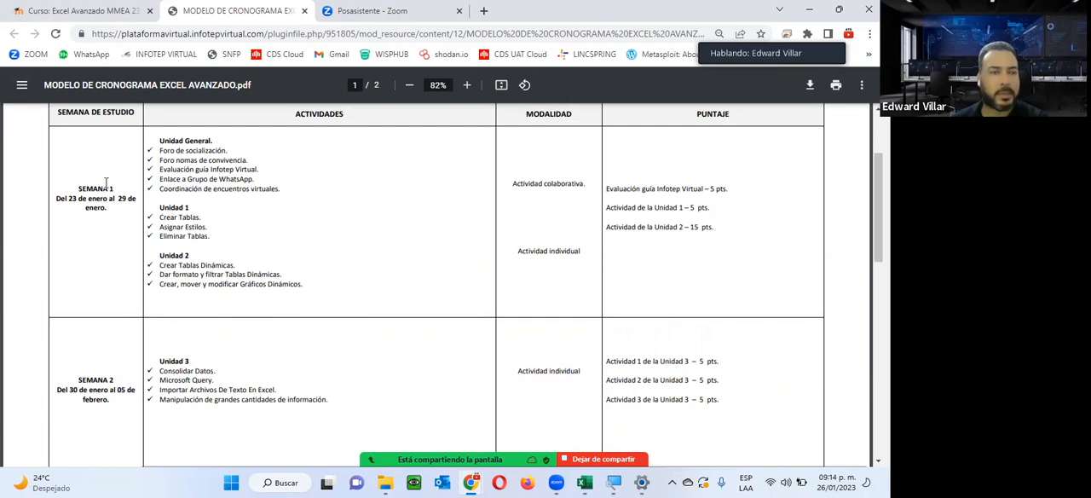
left_click_drag(50, 199, 108, 202)
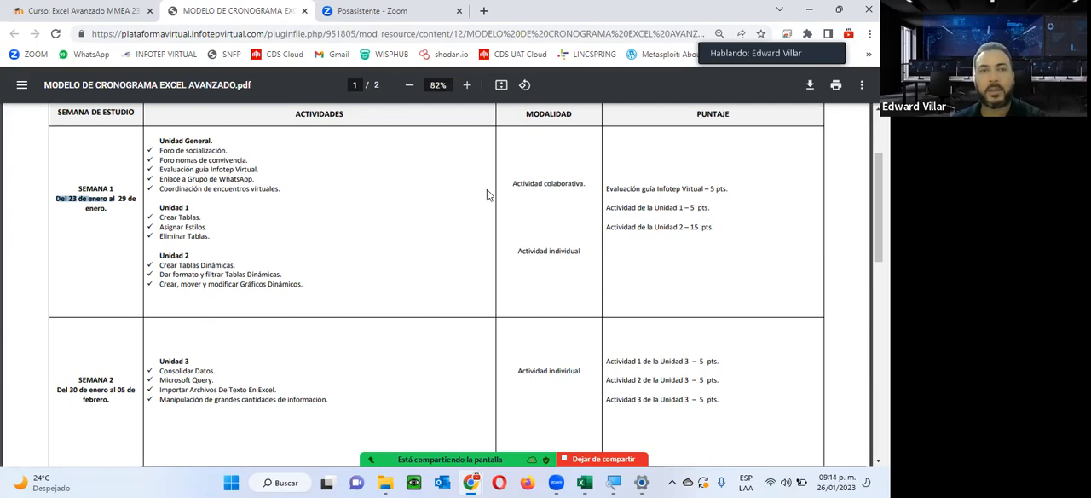
scroll(584, 316, "down", 10)
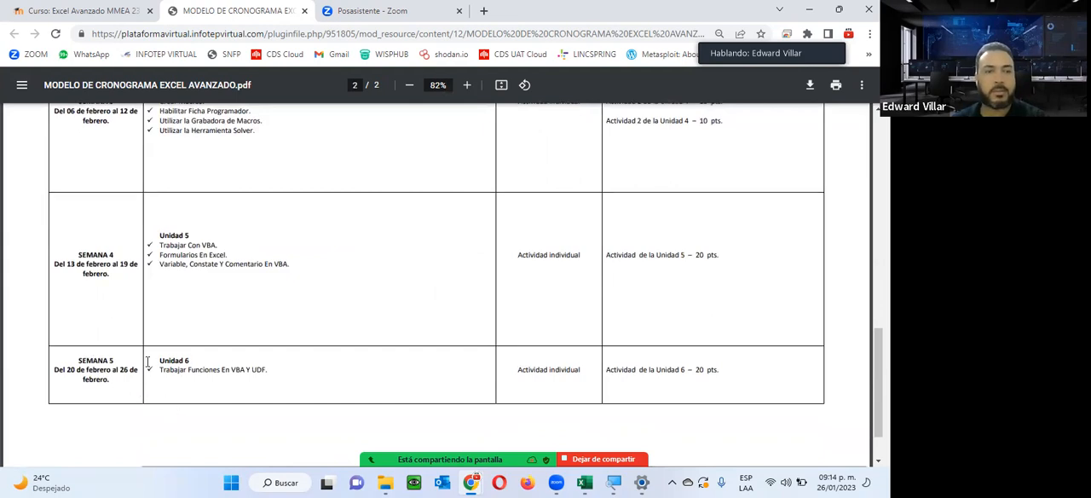
scroll(245, 373, "up", 10)
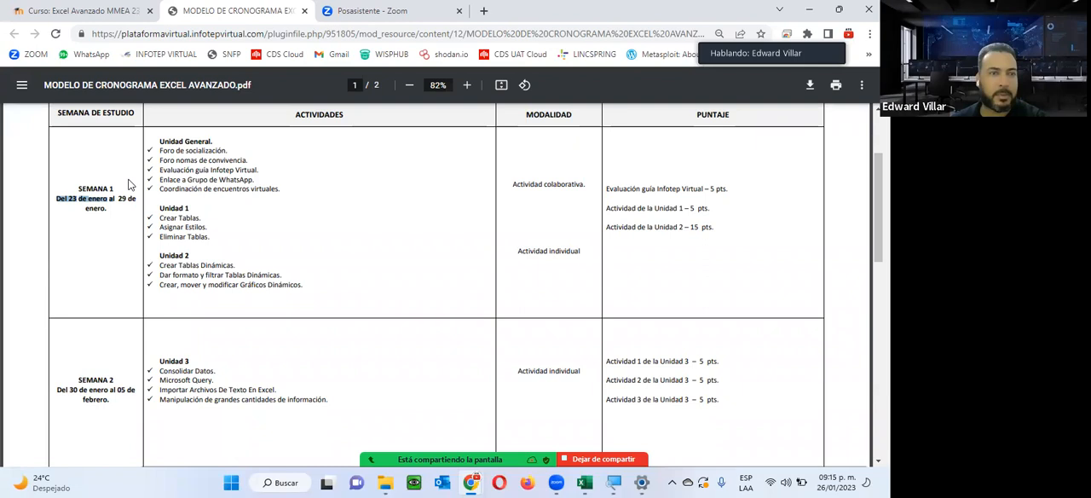
left_click_drag(160, 143, 280, 288)
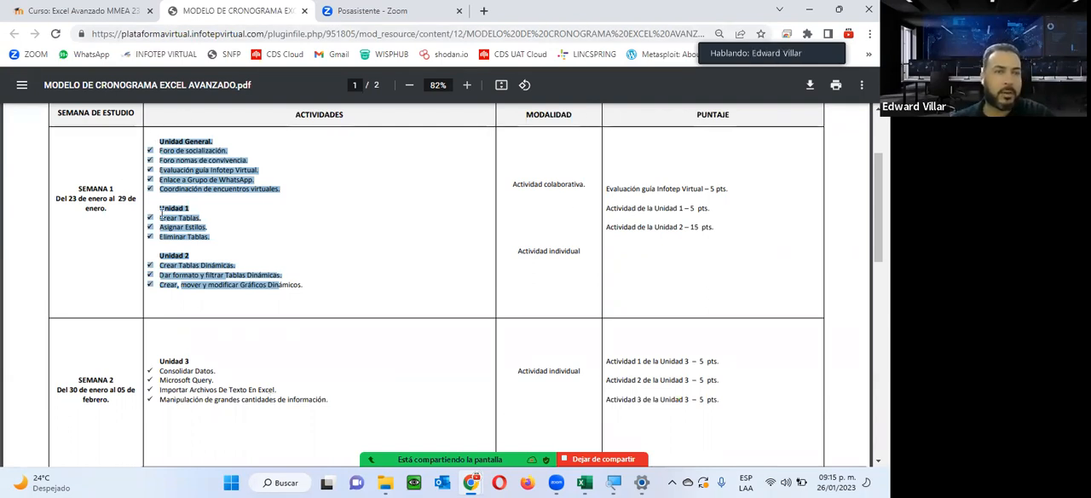
Close the schedule preview on the course page and examine the contents of the section 1 and section 2 tiles.
left_click(92, 12)
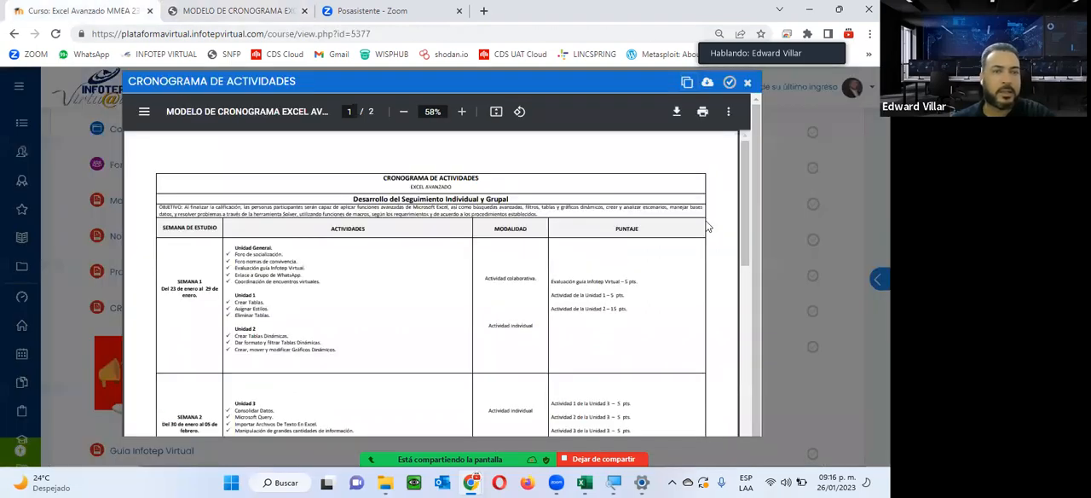
left_click(747, 83)
scroll(252, 342, "down", 3)
scroll(252, 342, "down", 8)
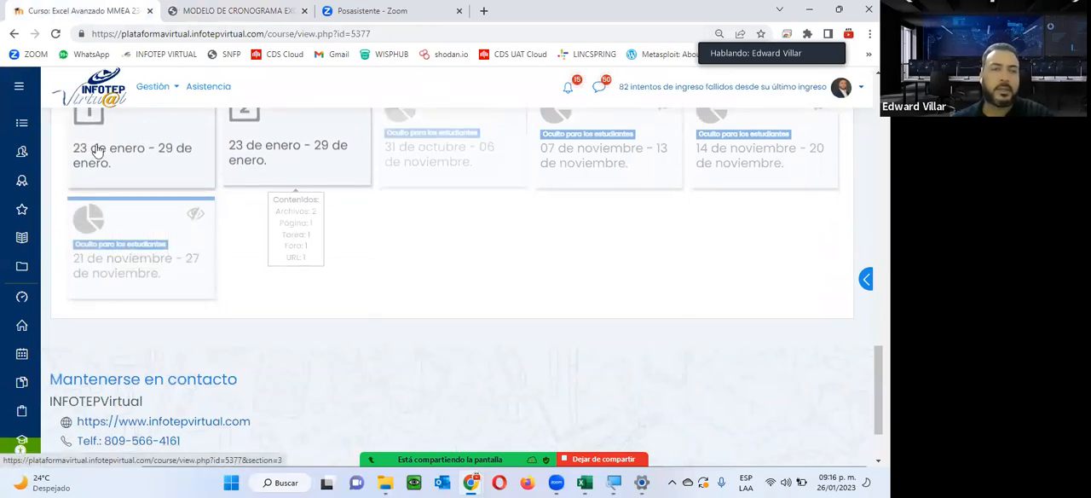
mouse_move(252, 140)
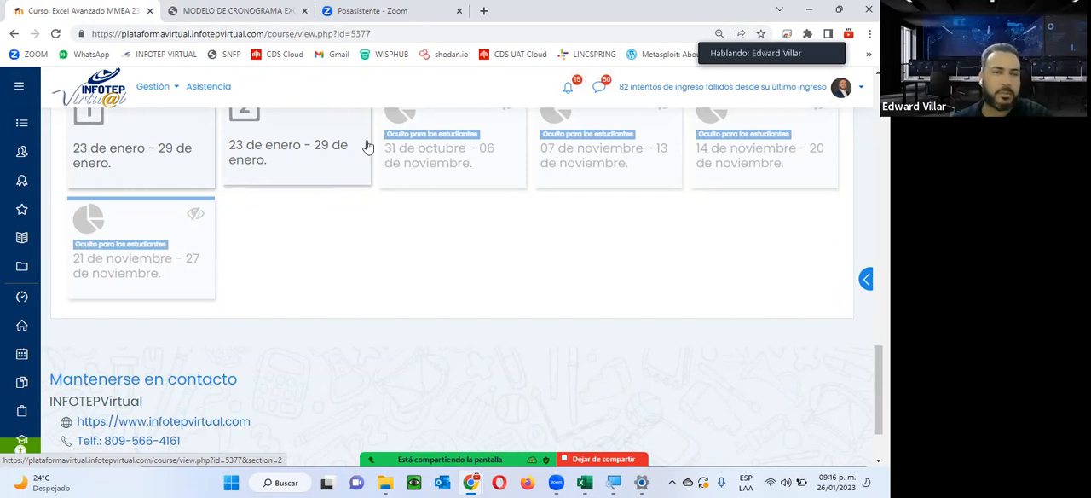
mouse_move(338, 149)
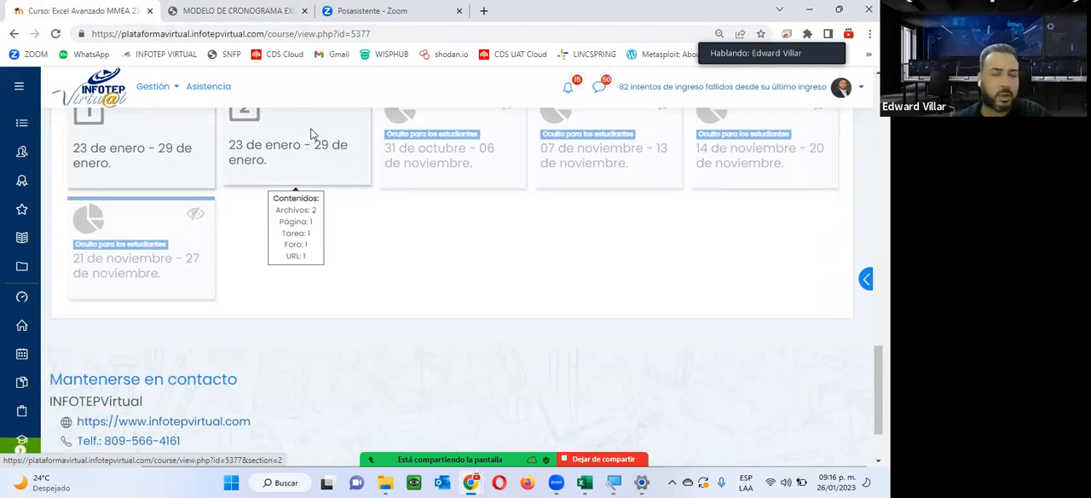
mouse_move(287, 161)
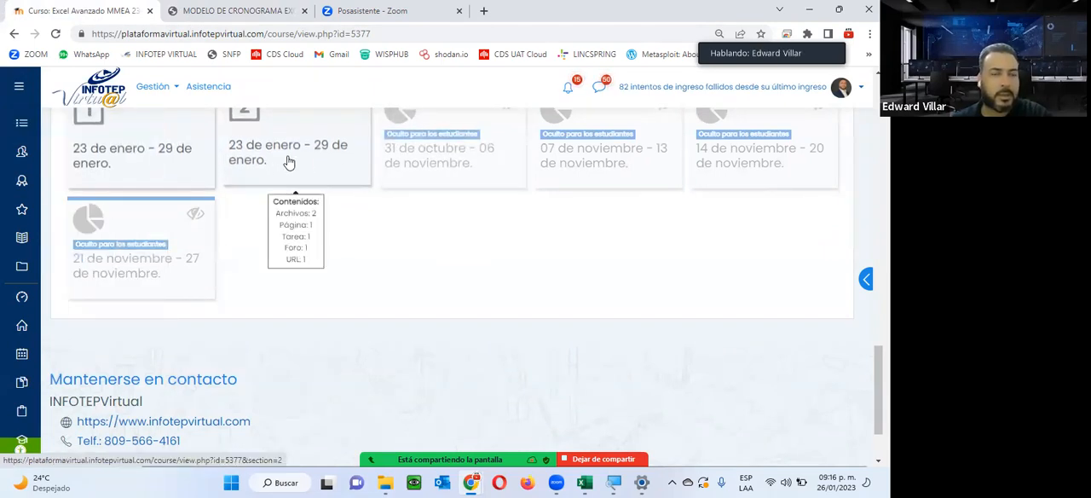
mouse_move(168, 166)
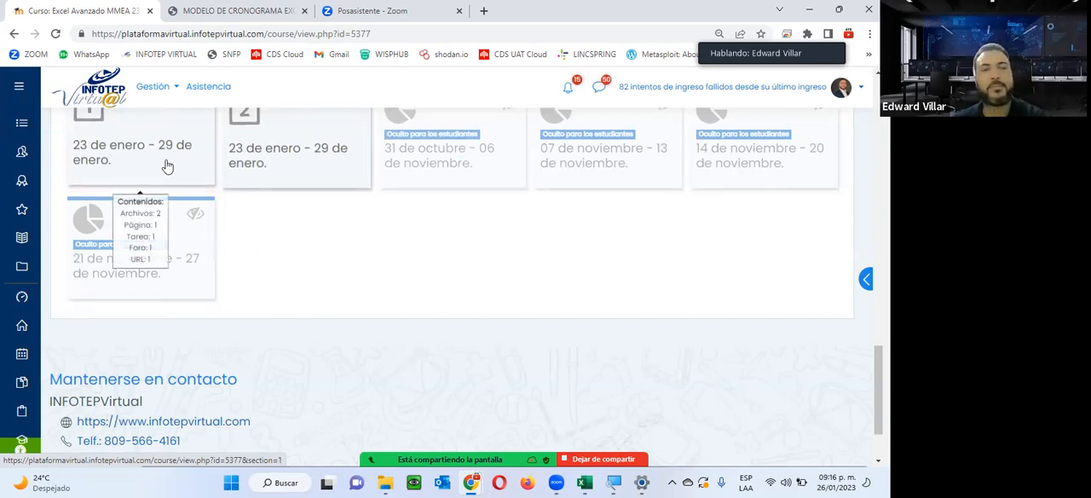
mouse_move(321, 161)
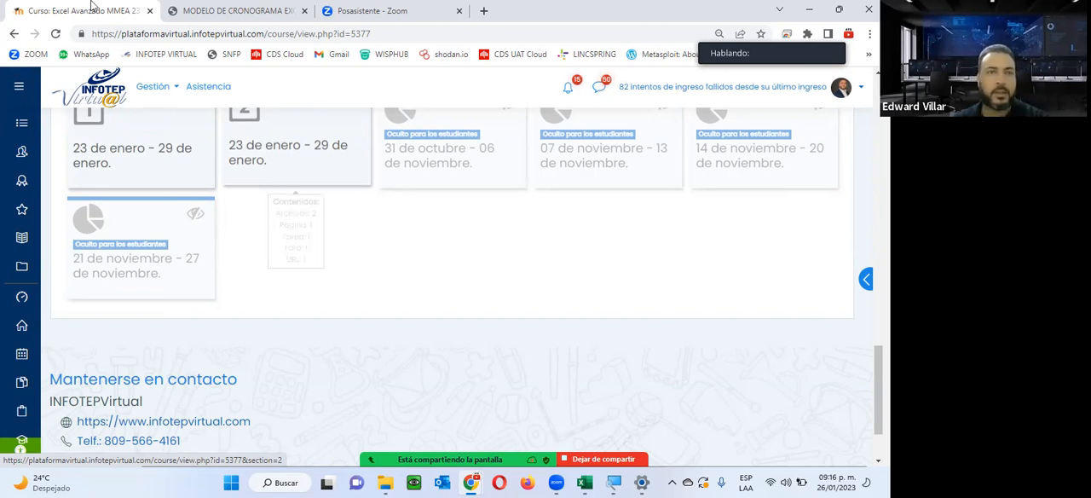
Examine the activities and scores for SEMANA 2 to SEMANA 5 in the schedule PDF and close the document.
left_click(213, 9)
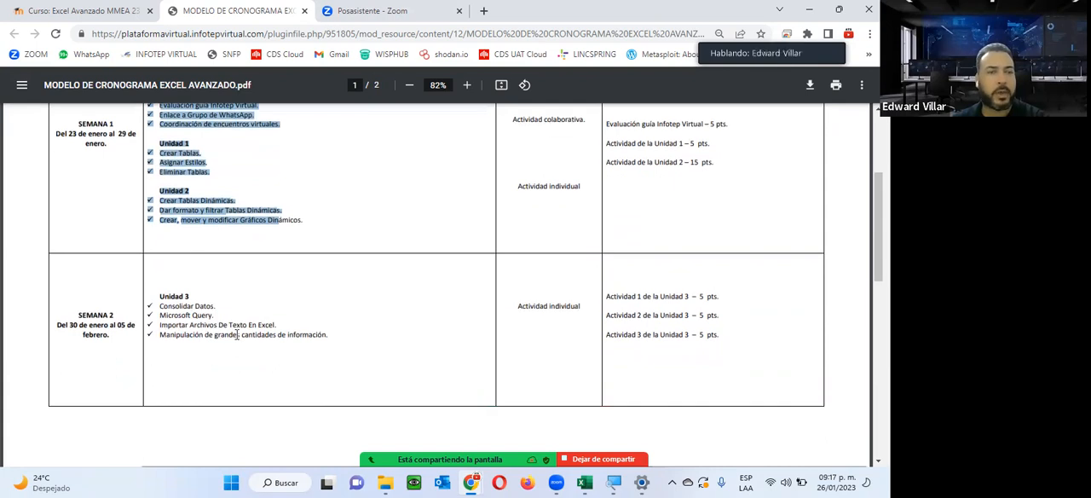
scroll(228, 319, "down", 2)
scroll(228, 320, "down", 2)
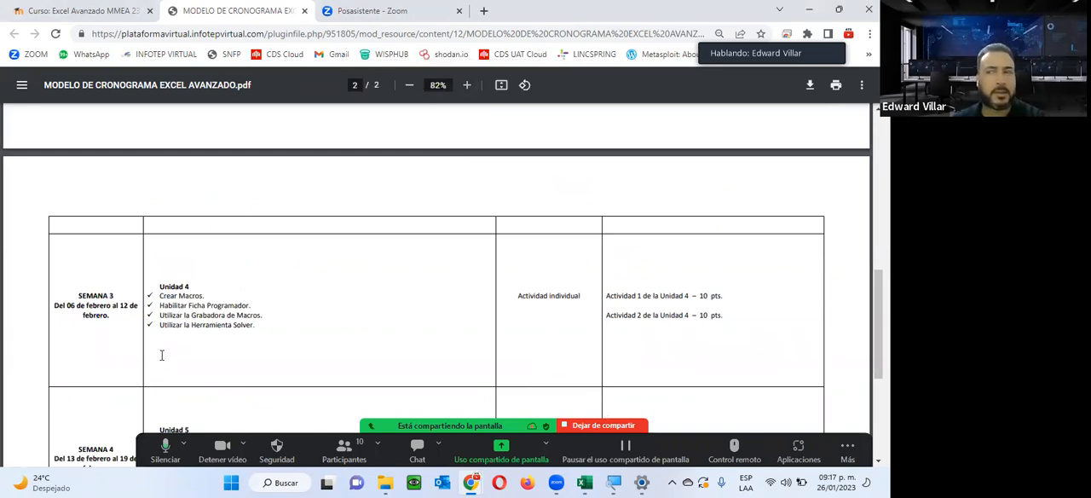
left_click_drag(197, 319, 247, 304)
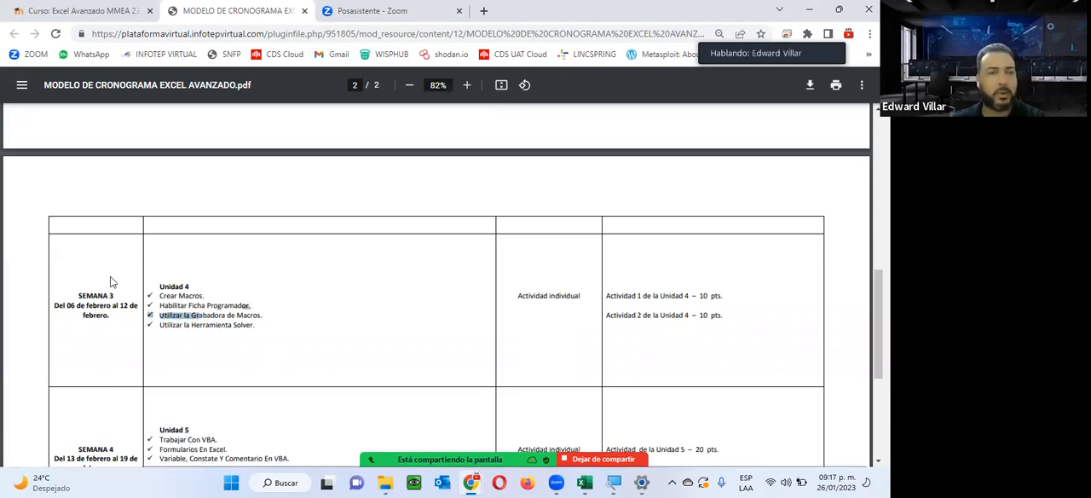
scroll(171, 285, "down", 1)
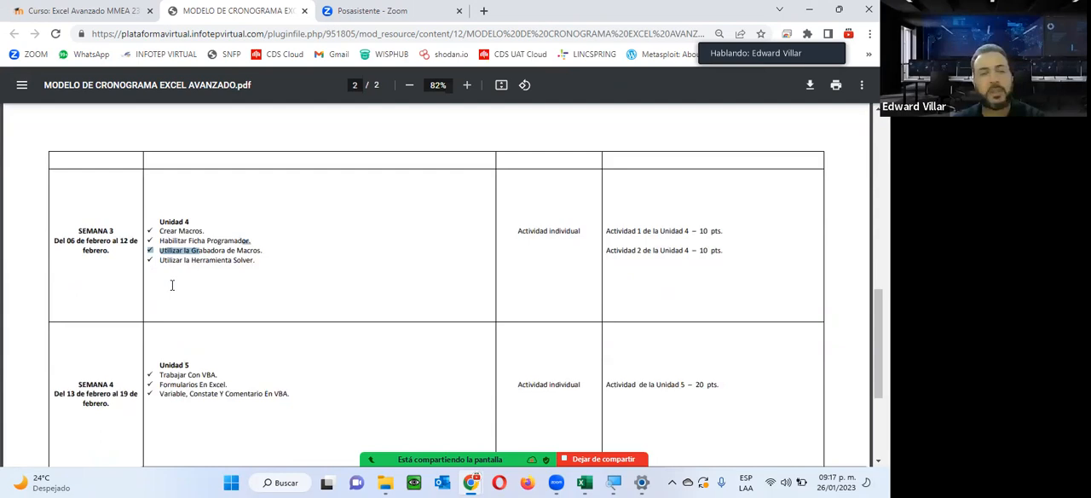
scroll(171, 284, "down", 2)
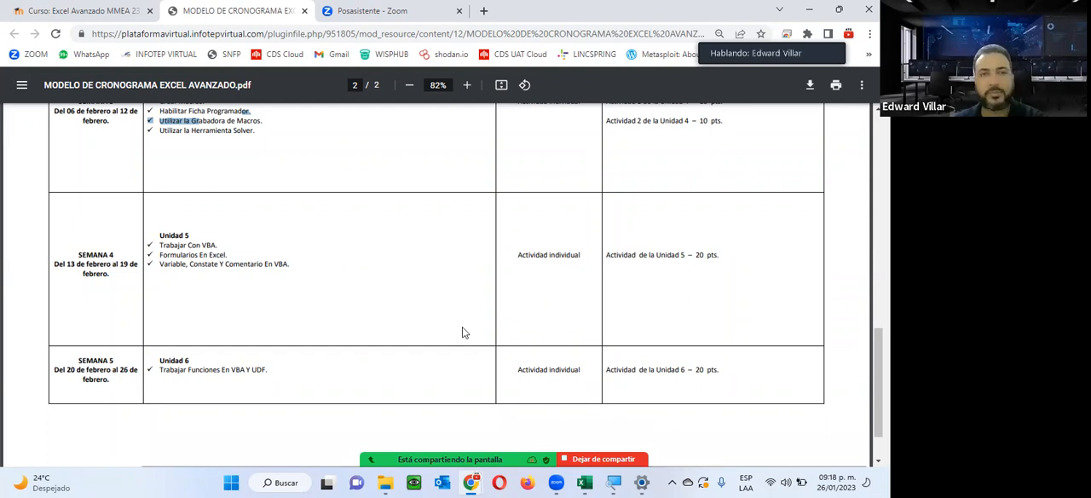
scroll(441, 349, "up", 5)
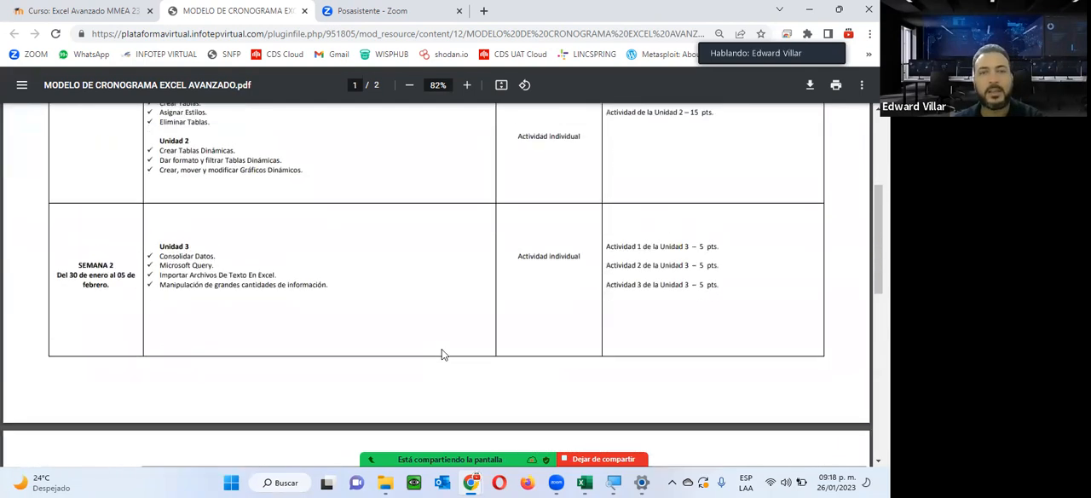
scroll(442, 350, "up", 3)
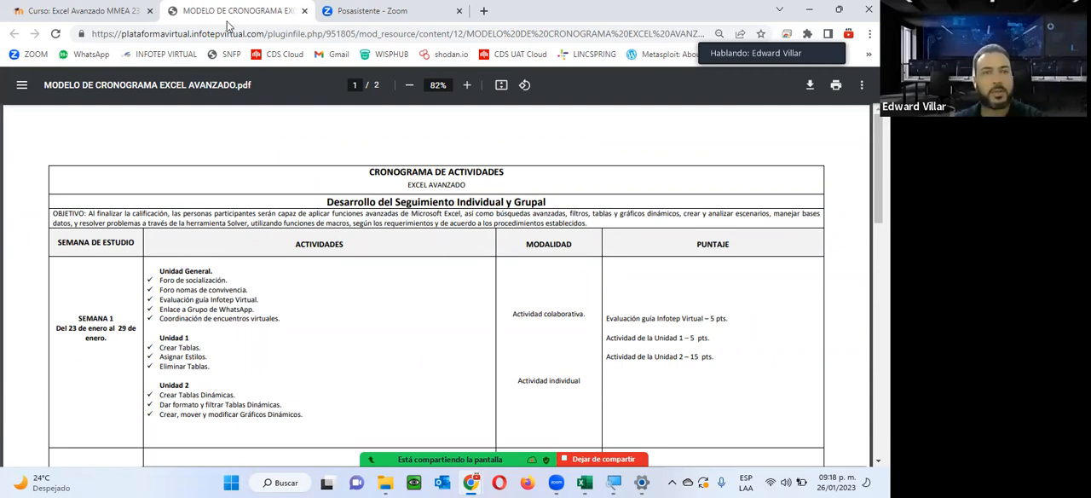
left_click(304, 10)
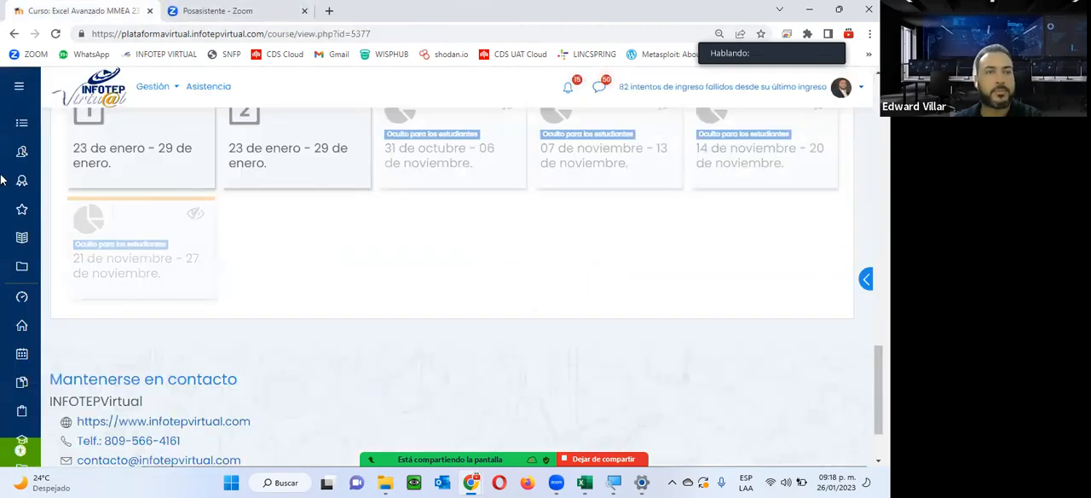
Open the Zoom participant list, enlarge it to check the attendees' reactions, and return to the course page.
scroll(360, 382, "up", 5)
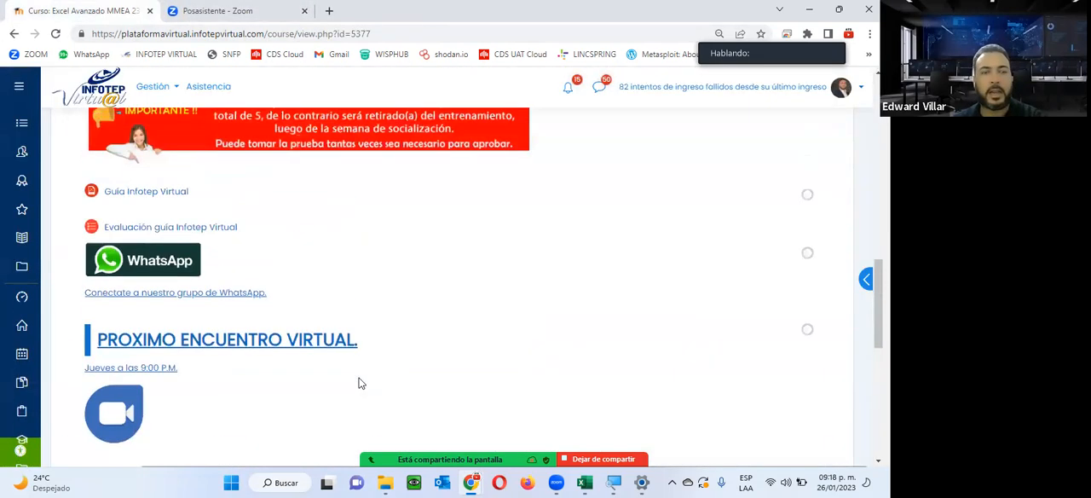
scroll(360, 383, "up", 4)
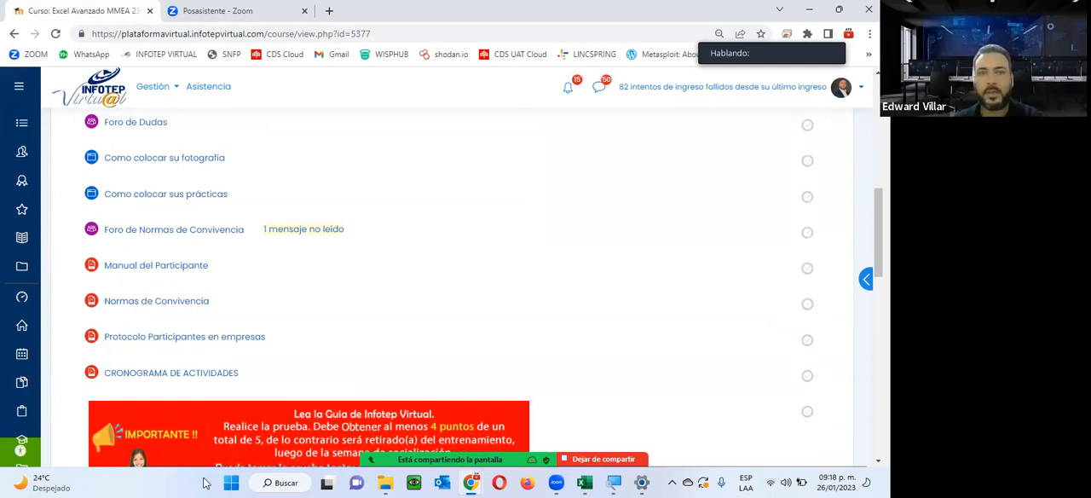
left_click(343, 450)
scroll(443, 219, "down", 3)
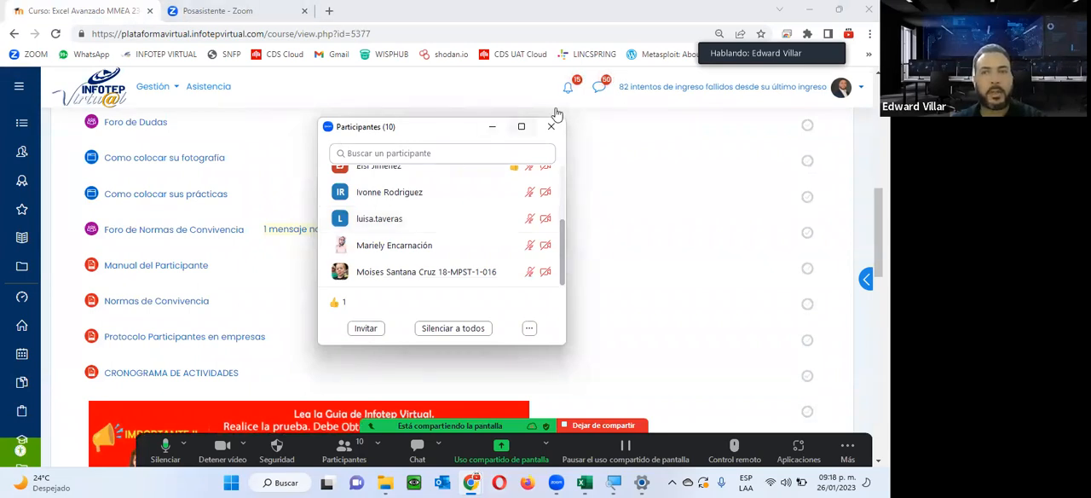
left_click(522, 126)
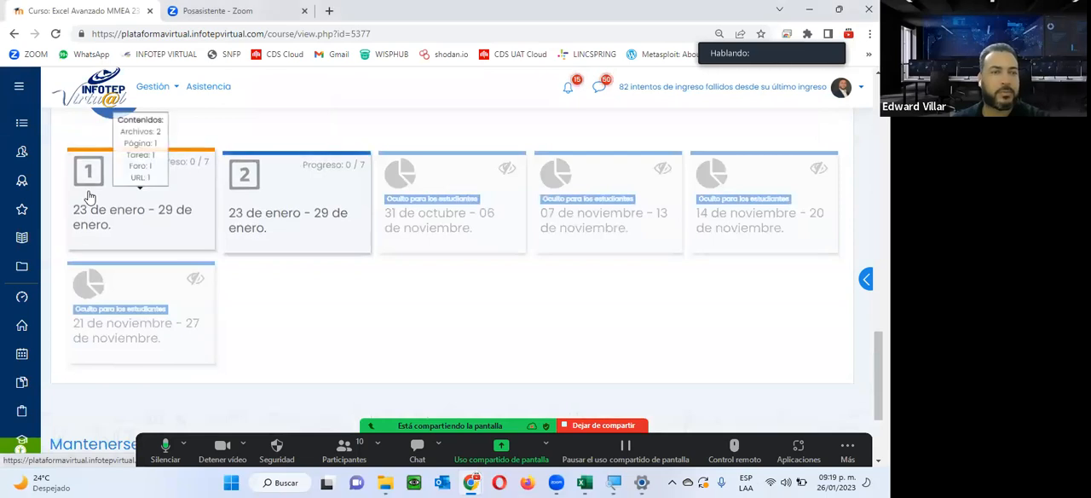
left_click(89, 193)
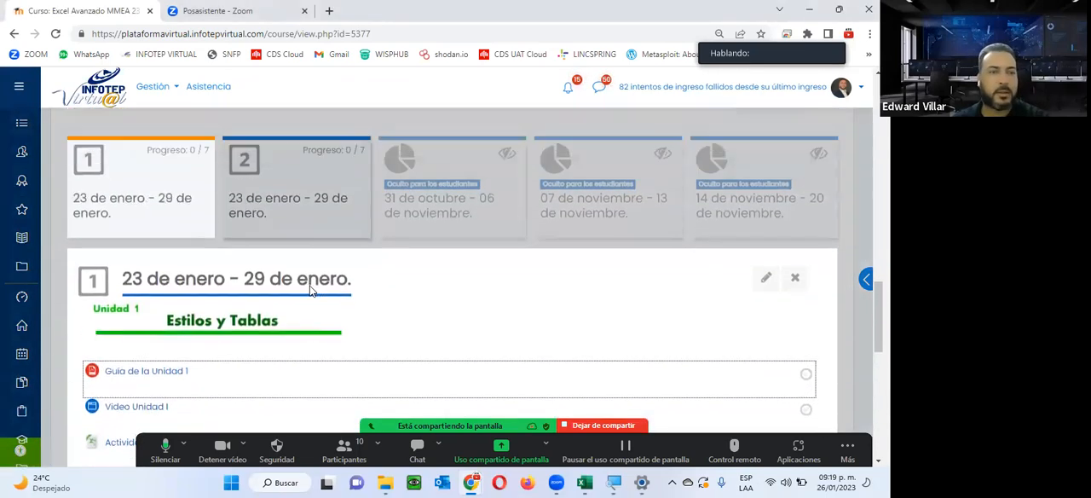
Examine the general section's documents, IMPORTANTE notice, Infotep Virtual guide and evaluation, WhatsApp group link and PROXIMO ENCUENTRO VIRTUAL entry.
scroll(310, 287, "up", 10)
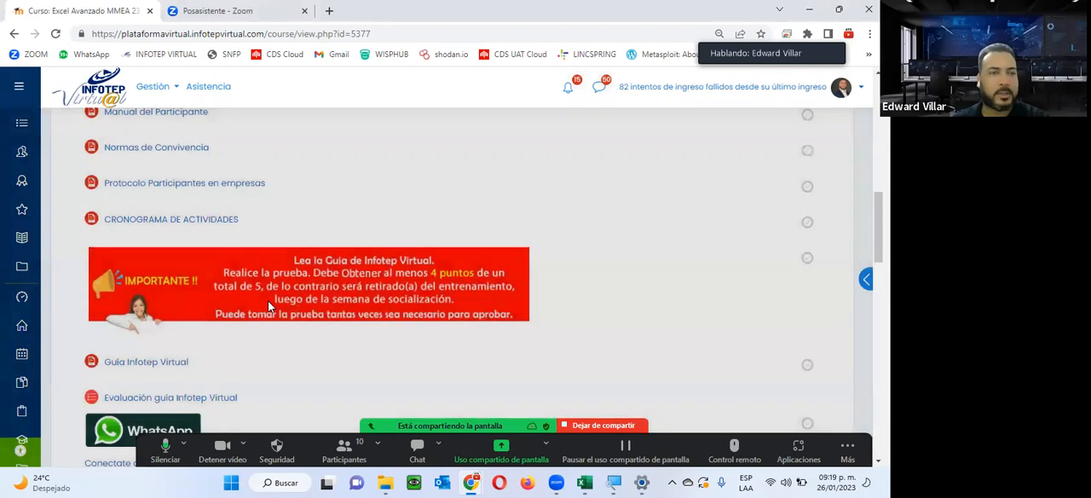
scroll(269, 305, "down", 3)
mouse_move(22, 123)
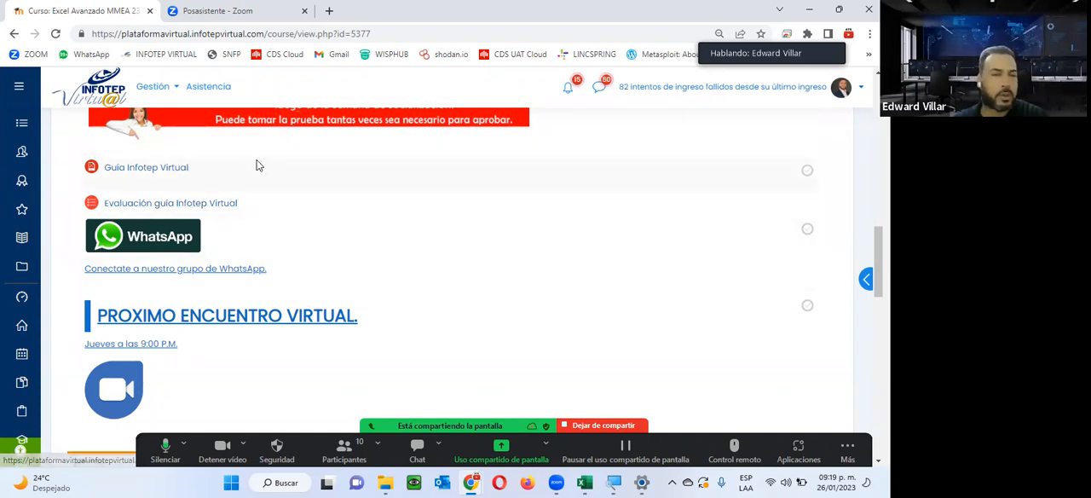
scroll(258, 186, "up", 4)
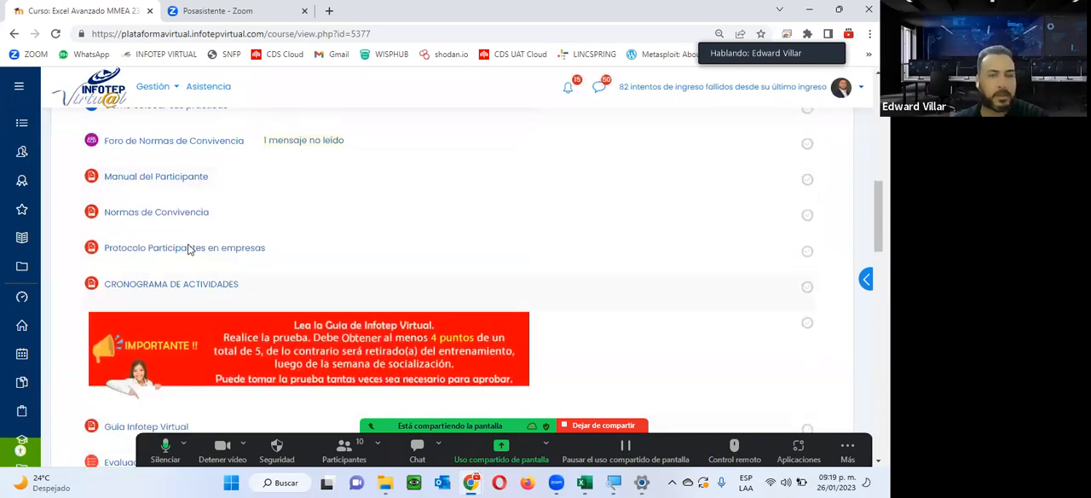
scroll(194, 247, "down", 2)
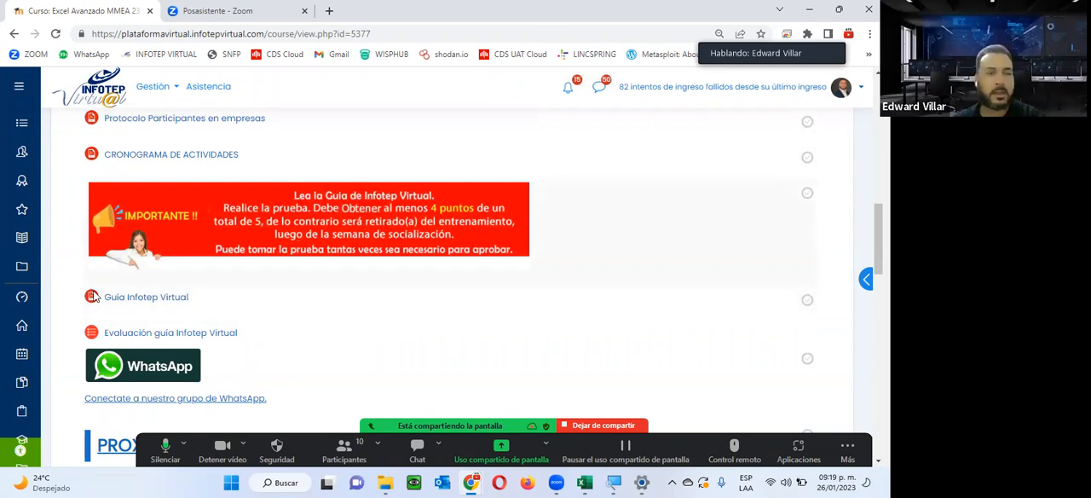
scroll(211, 281, "down", 1)
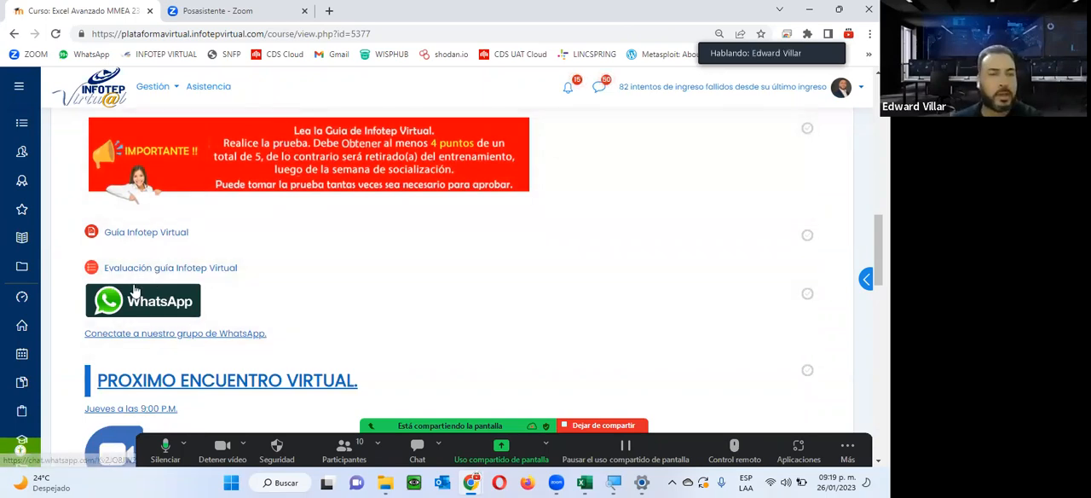
scroll(202, 189, "down", 3)
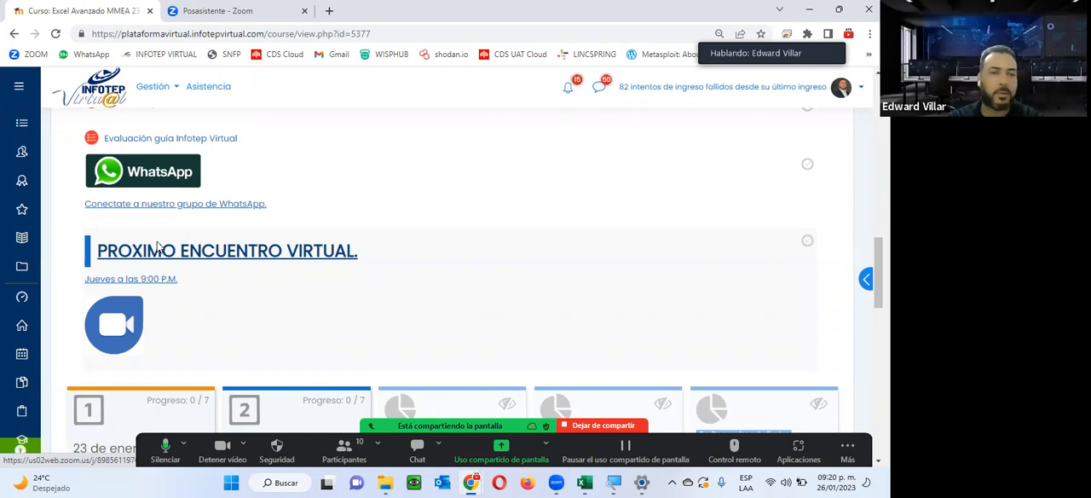
scroll(165, 265, "down", 1)
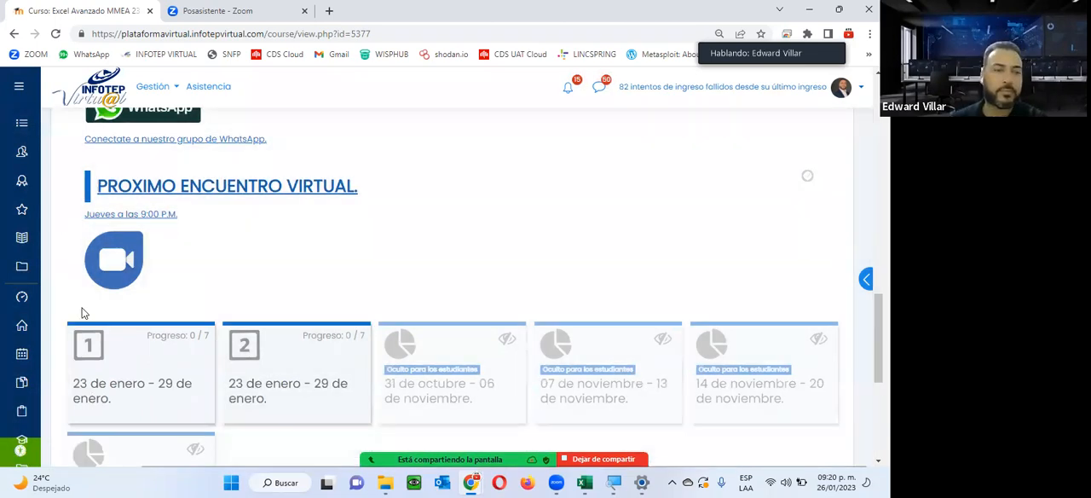
Expand the section 1 tile and examine the resources and activities of Unidad 1, Estilos y Tablas.
left_click(115, 388)
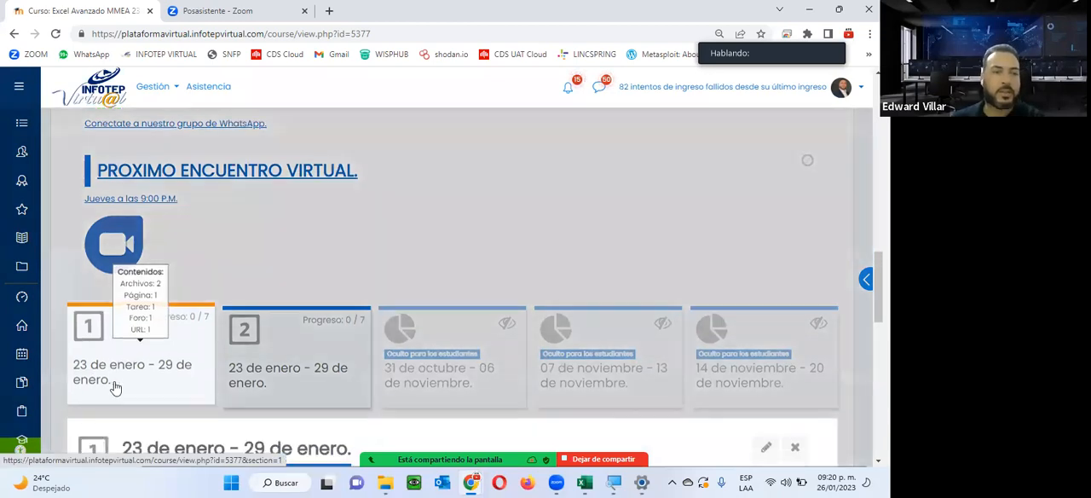
scroll(228, 234, "down", 2)
scroll(227, 237, "down", 1)
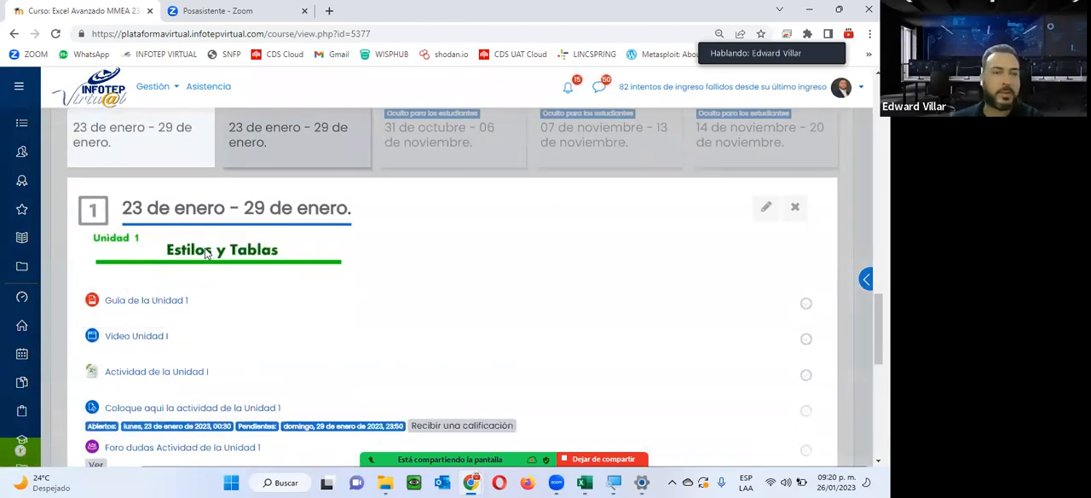
scroll(282, 269, "down", 4)
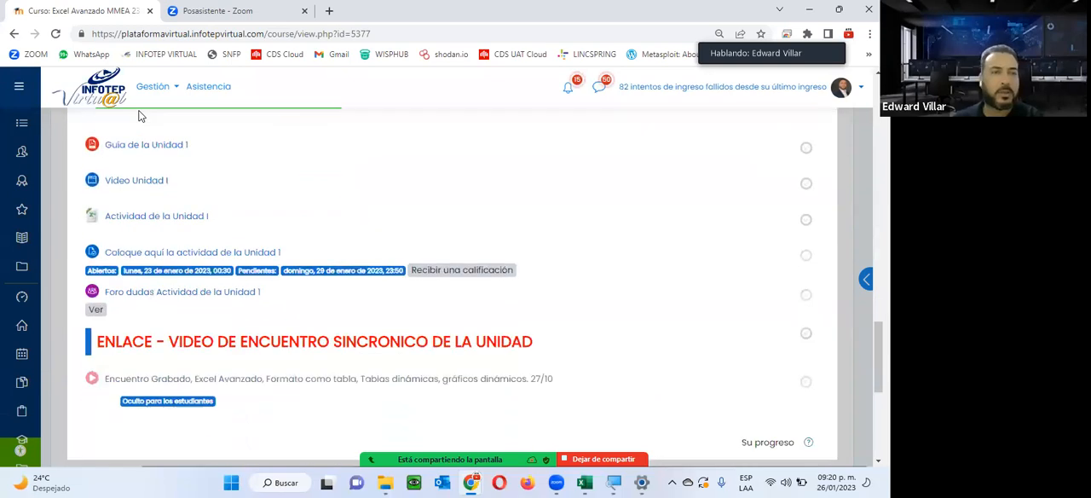
Open Guía de la Unidad 1 in a new browser tab.
scroll(247, 328, "up", 4)
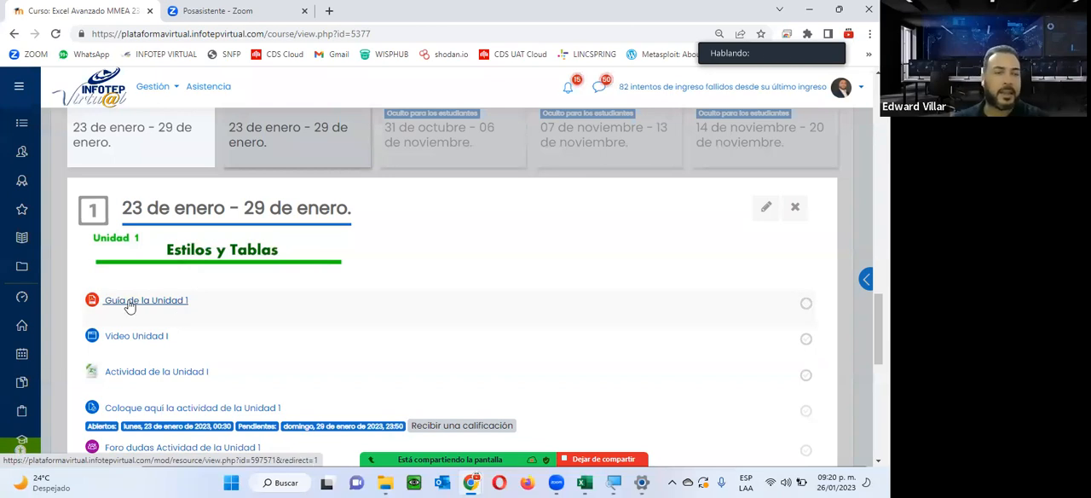
right_click(174, 305)
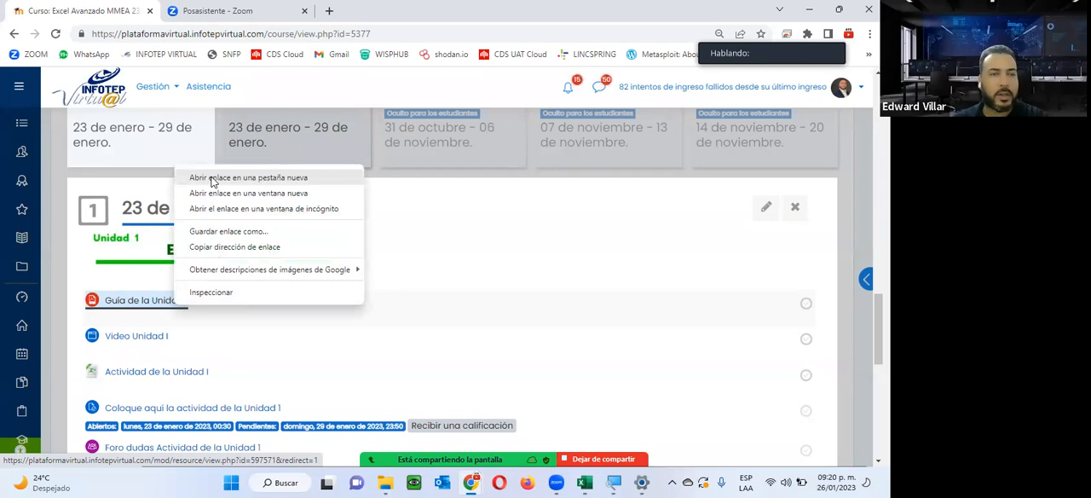
left_click(212, 181)
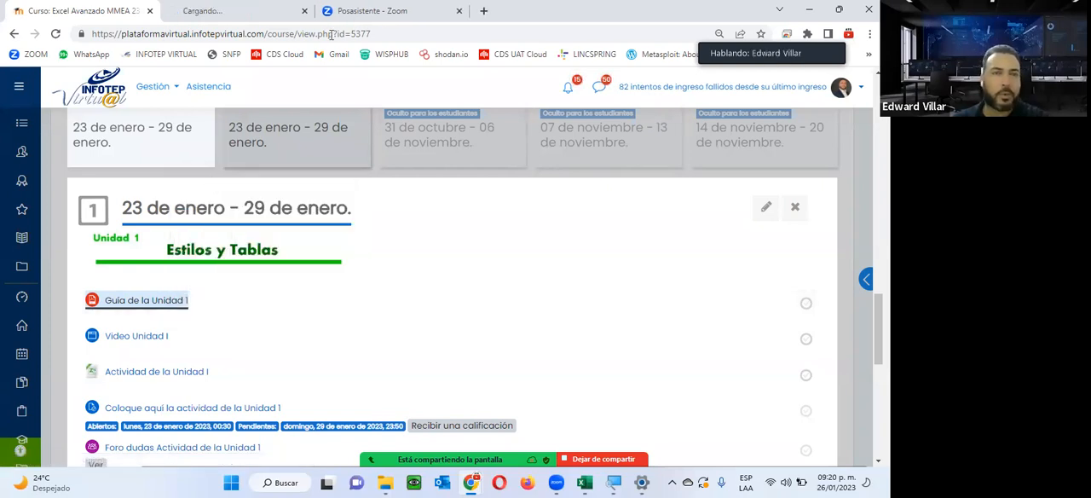
Download the Actividad de la Unidad I workbook from section 1 and open it in Excel.
scroll(204, 304, "down", 3)
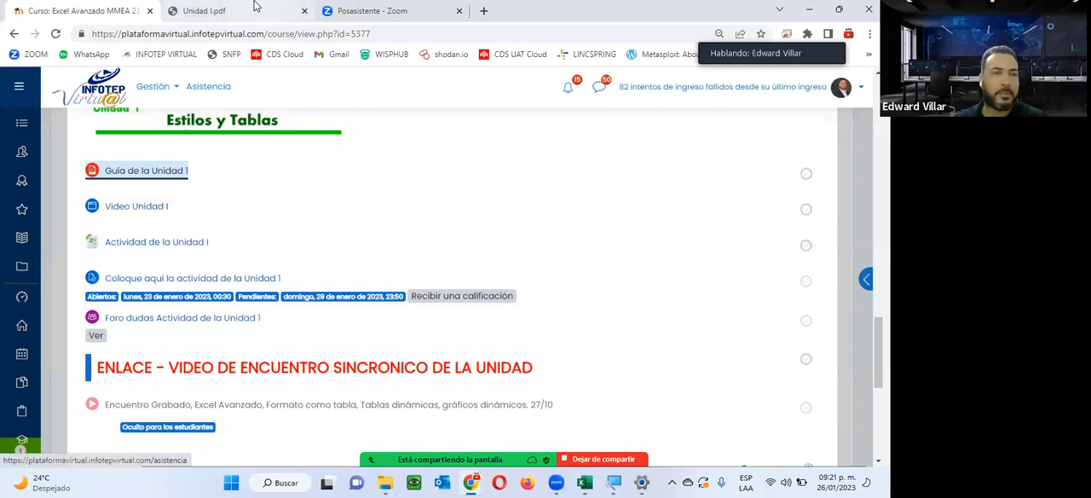
left_click(132, 244)
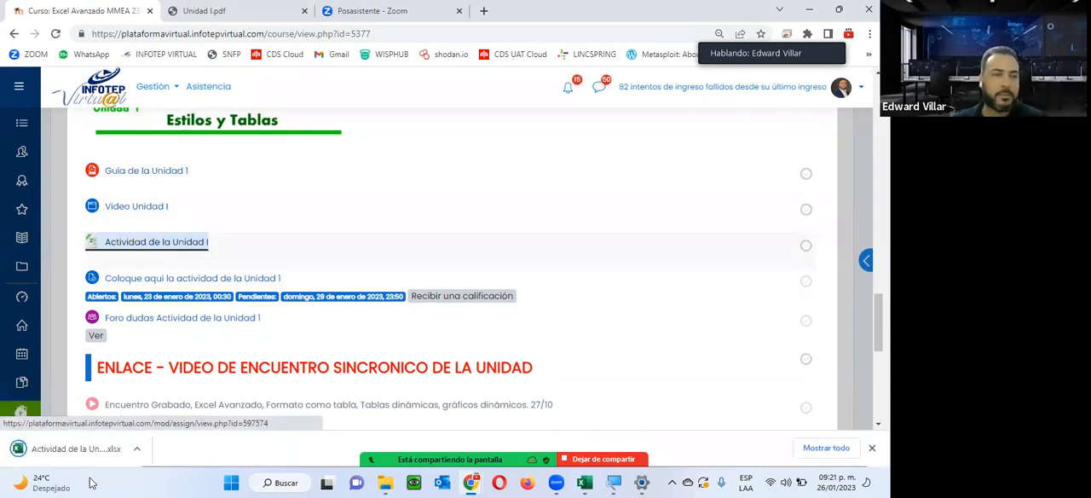
left_click(77, 448)
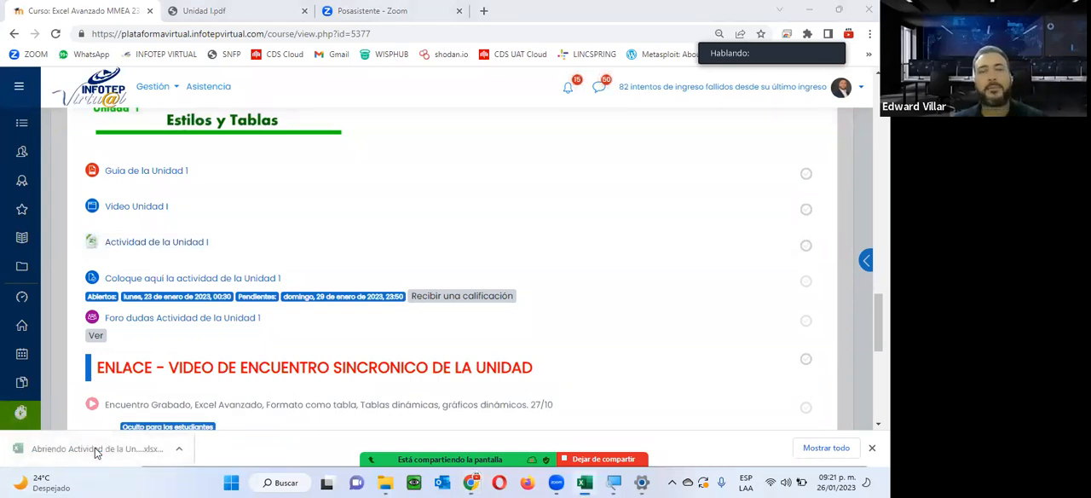
left_click(99, 443)
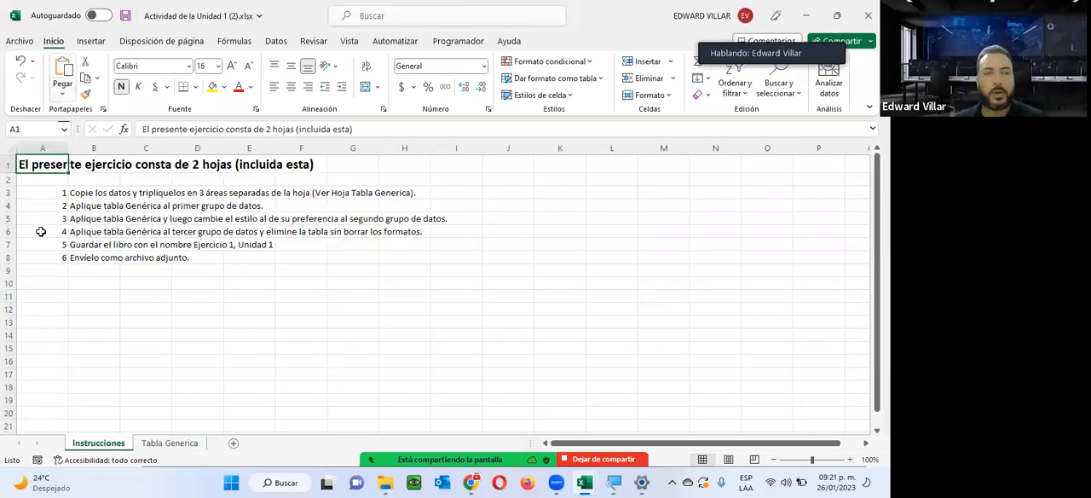
Show the Tabla Generica sheet, select its employee data in A1:D11, and minimize the workbook.
left_click(183, 448)
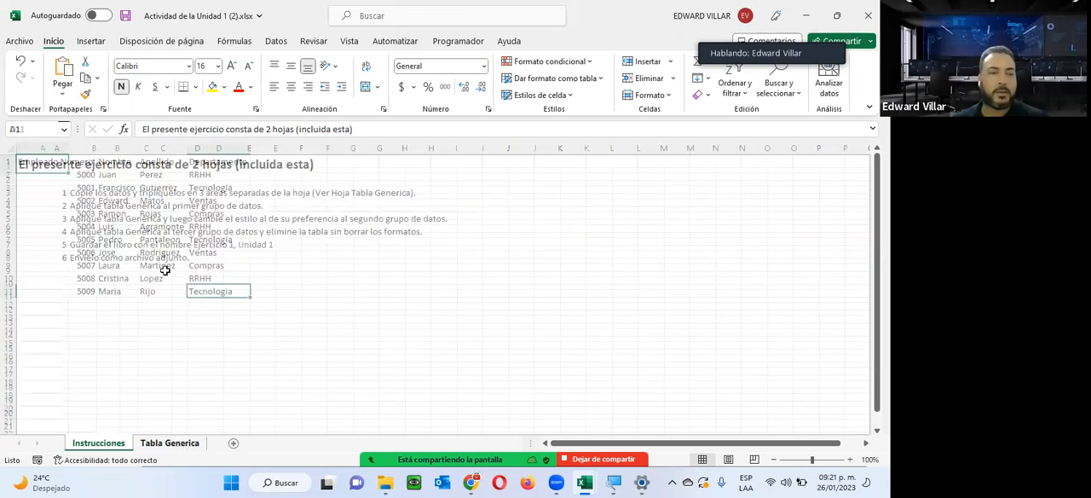
left_click_drag(51, 160, 213, 301)
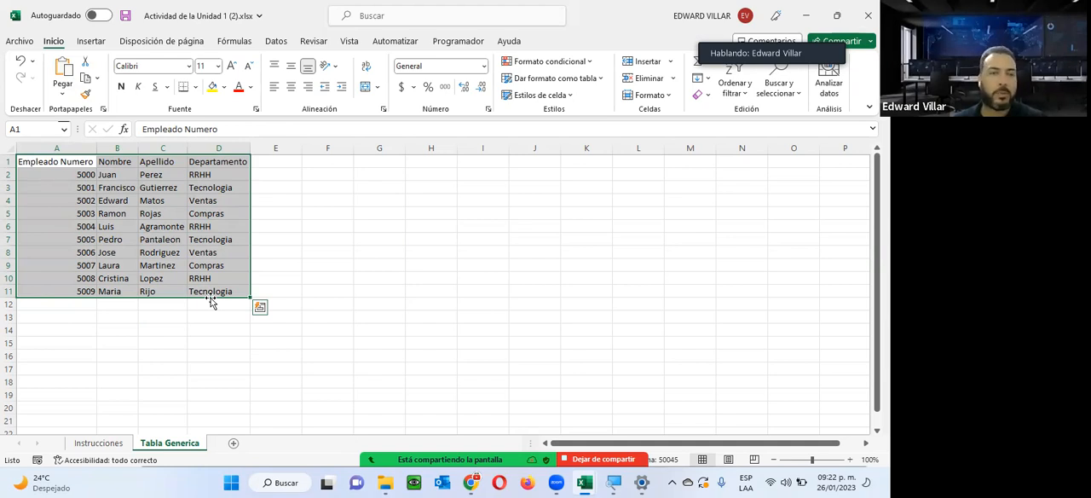
left_click(815, 14)
Switch to Unidad I.pdf in the browser and examine its cover, unit title and OBJETIVO DE LA UNIDAD text.
left_click(204, 10)
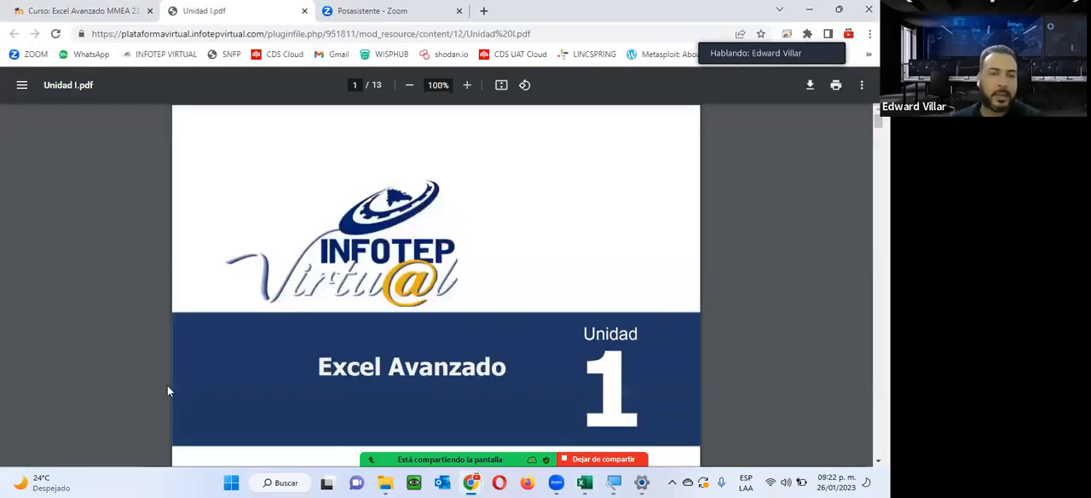
scroll(434, 303, "down", 5)
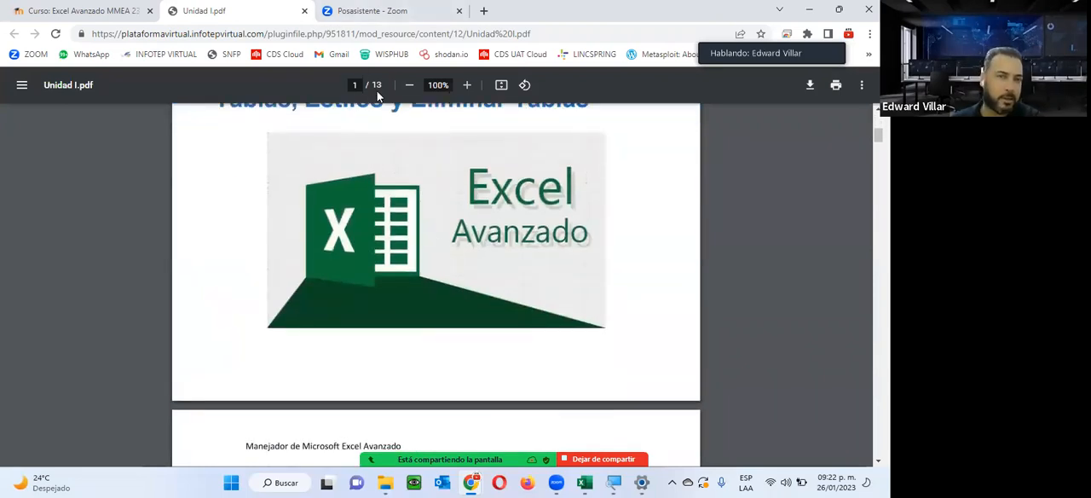
scroll(360, 155, "down", 3)
scroll(359, 160, "down", 5)
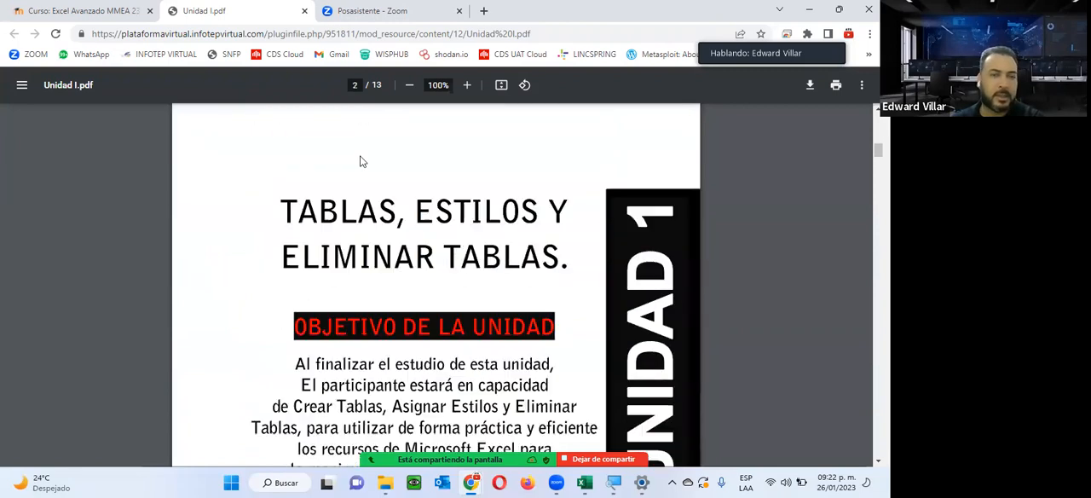
scroll(360, 160, "down", 3)
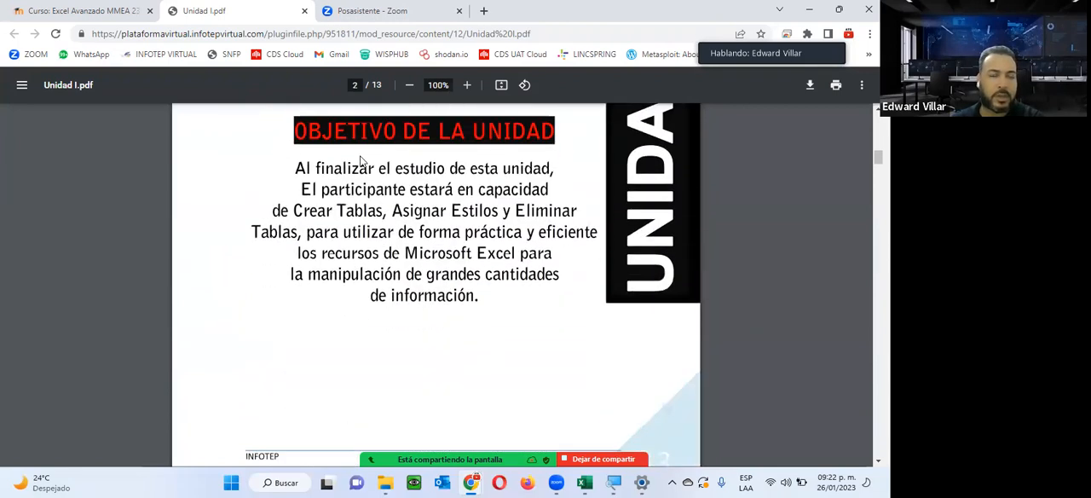
scroll(359, 161, "up", 3)
scroll(359, 160, "down", 6)
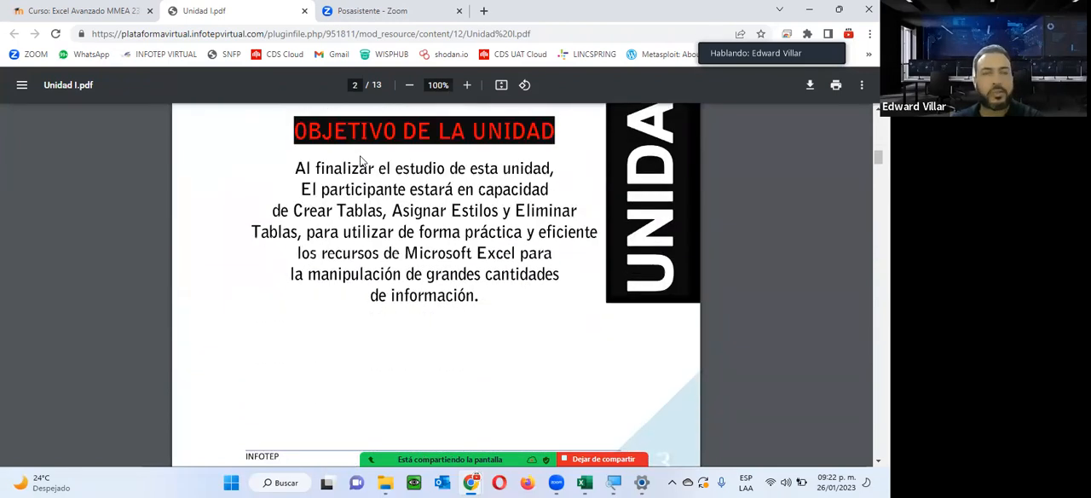
Examine section 1.1 Descripción general de las Tablas in Unidad I.pdf, including the header row, banded rows, calculated columns and size handle.
scroll(359, 160, "down", 4)
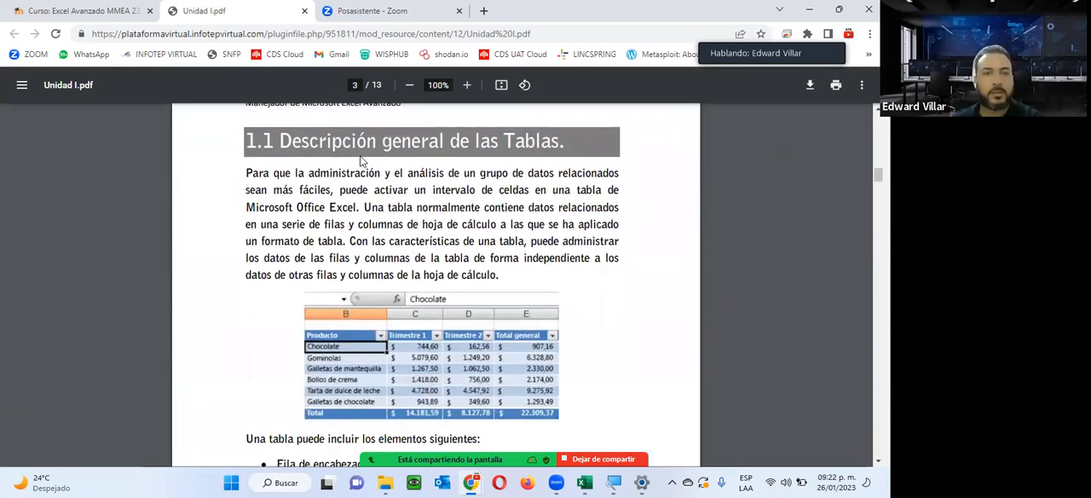
scroll(147, 317, "down", 3)
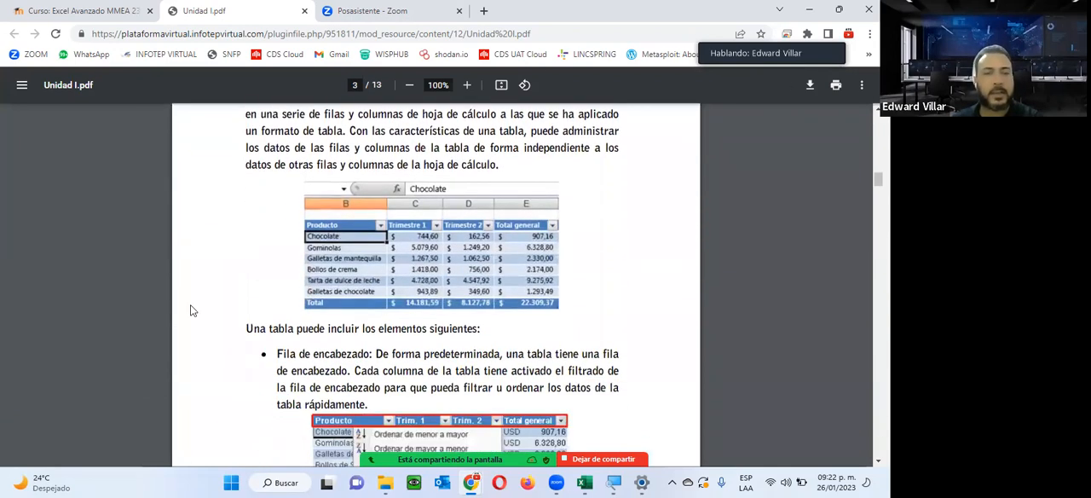
scroll(285, 287, "down", 1)
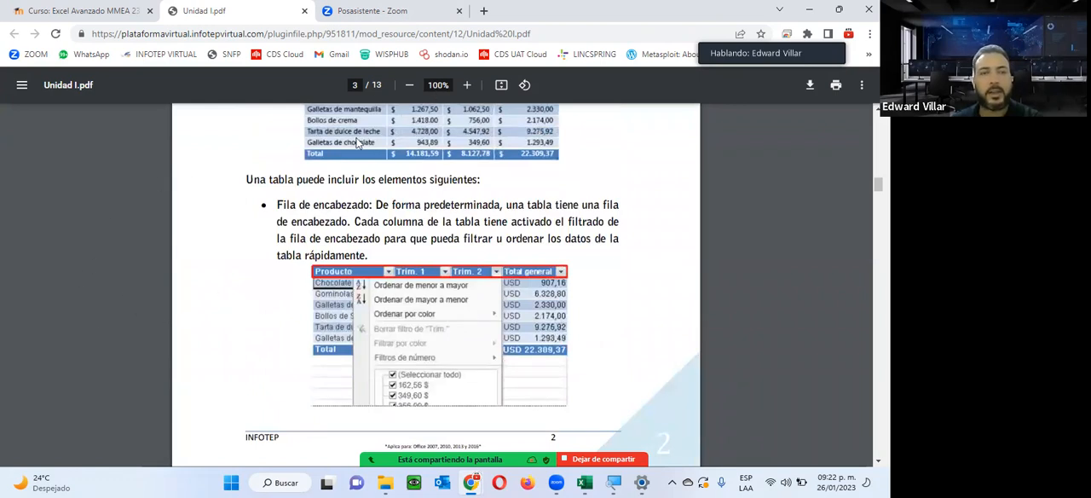
scroll(197, 350, "down", 5)
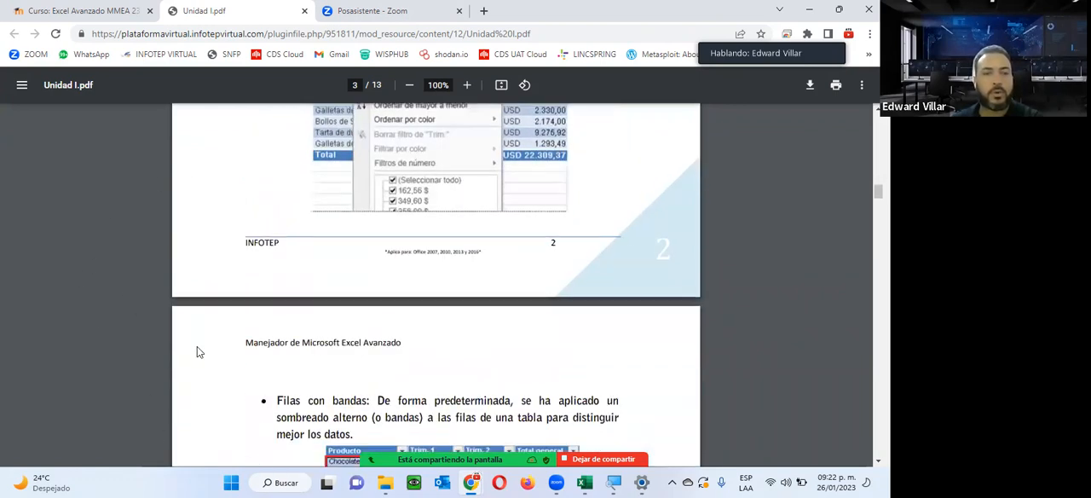
scroll(197, 351, "down", 8)
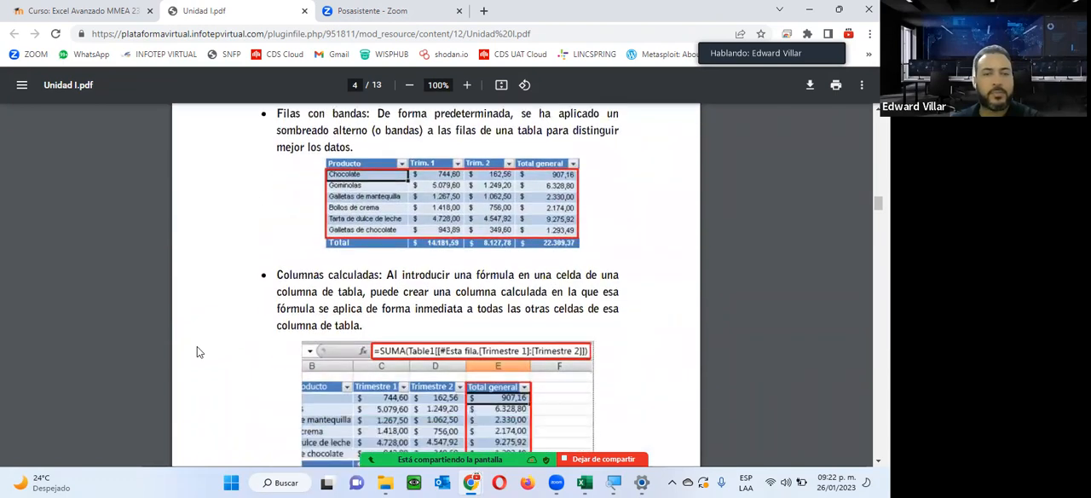
scroll(198, 352, "down", 14)
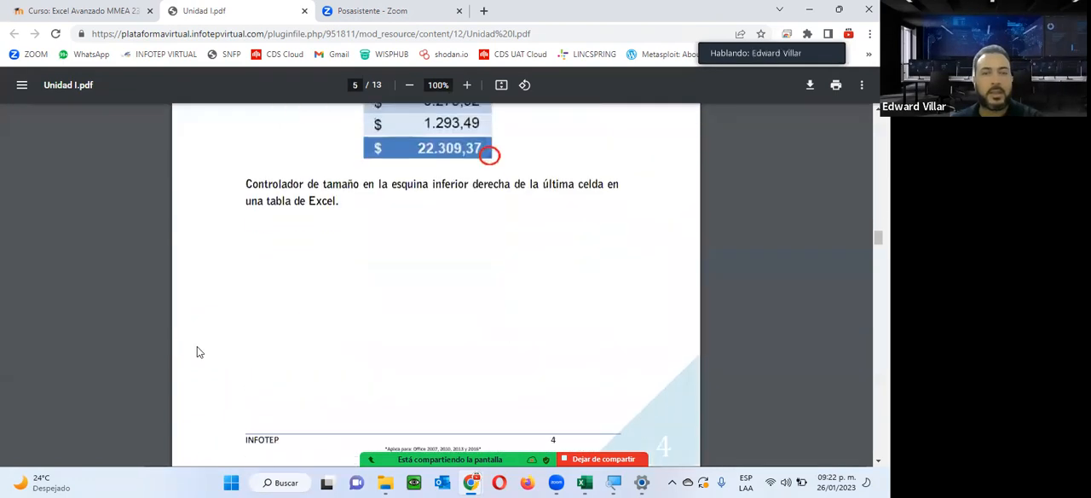
Examine section 1.2 Cómo crear una tabla en Excel and the pages after it, through to the last page of the guide.
scroll(196, 352, "down", 1)
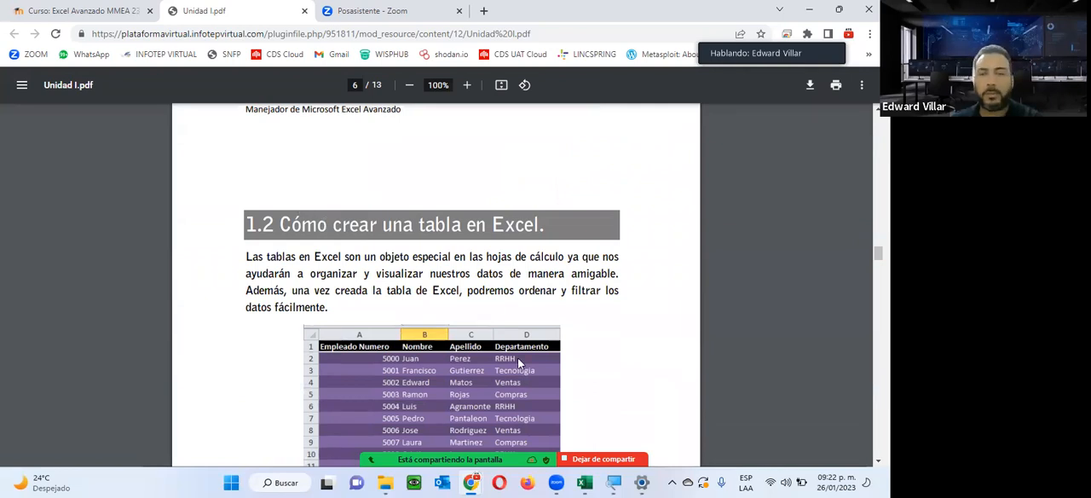
scroll(519, 363, "down", 3)
scroll(519, 363, "down", 1)
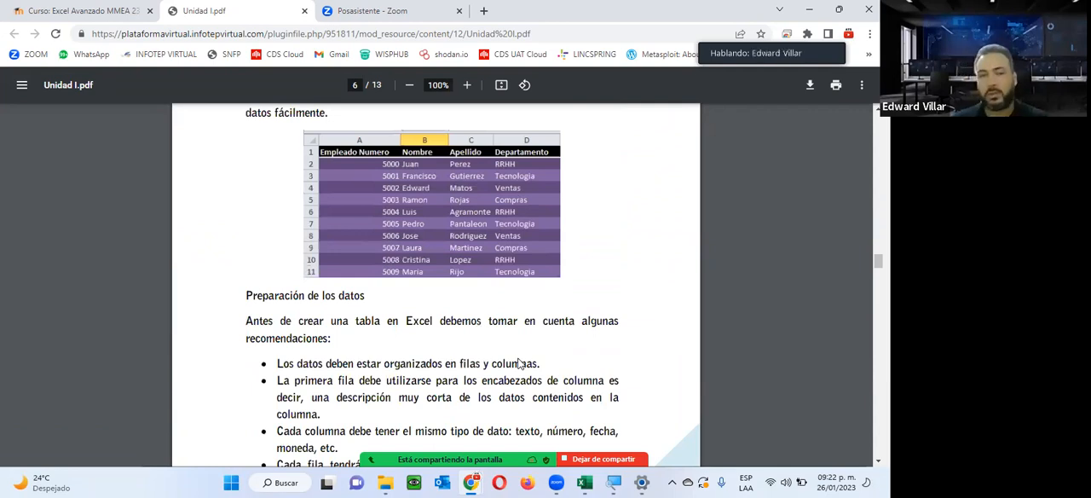
scroll(520, 363, "down", 10)
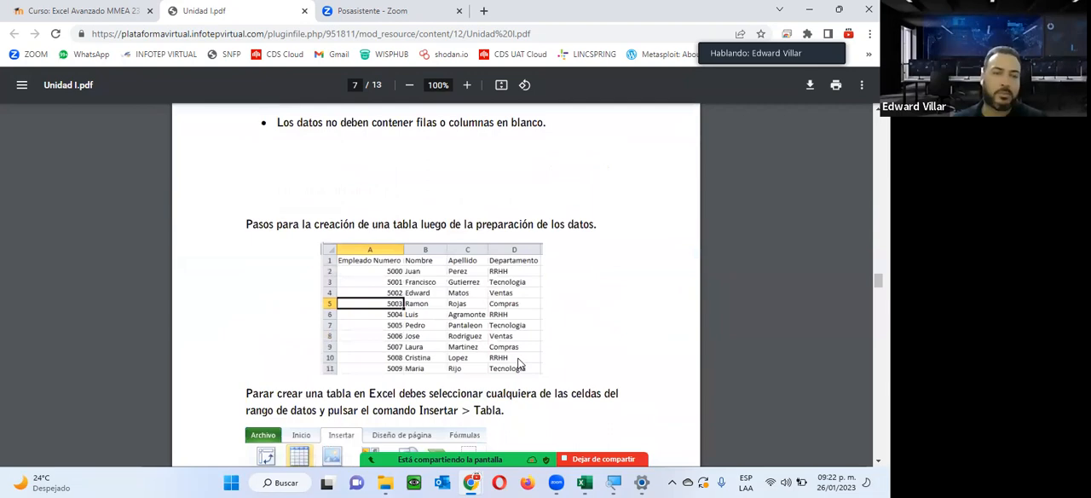
scroll(520, 363, "down", 6)
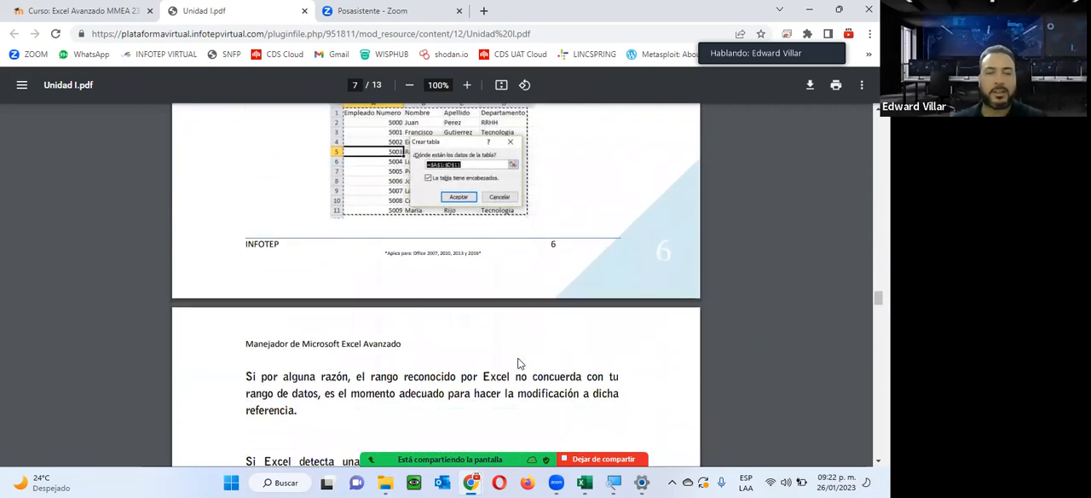
scroll(520, 363, "down", 5)
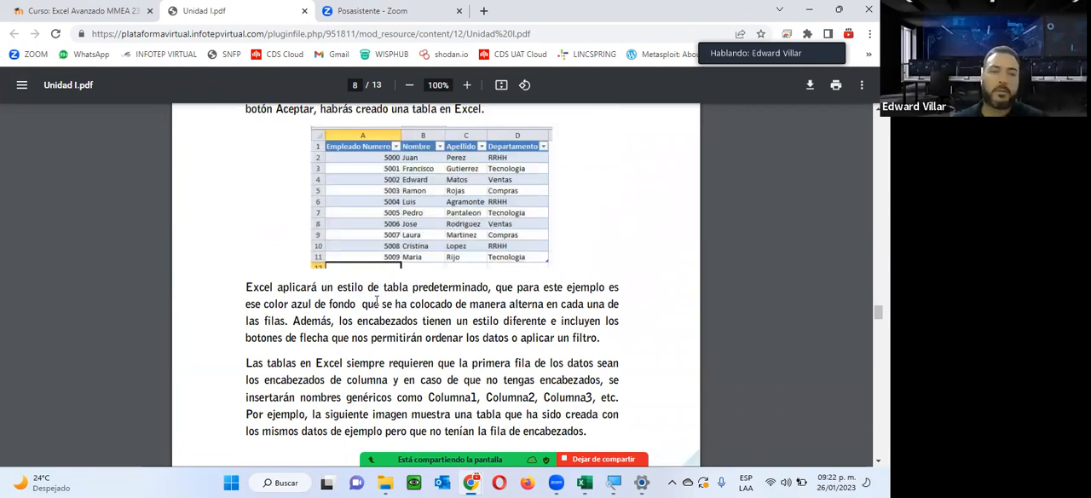
scroll(376, 301, "down", 10)
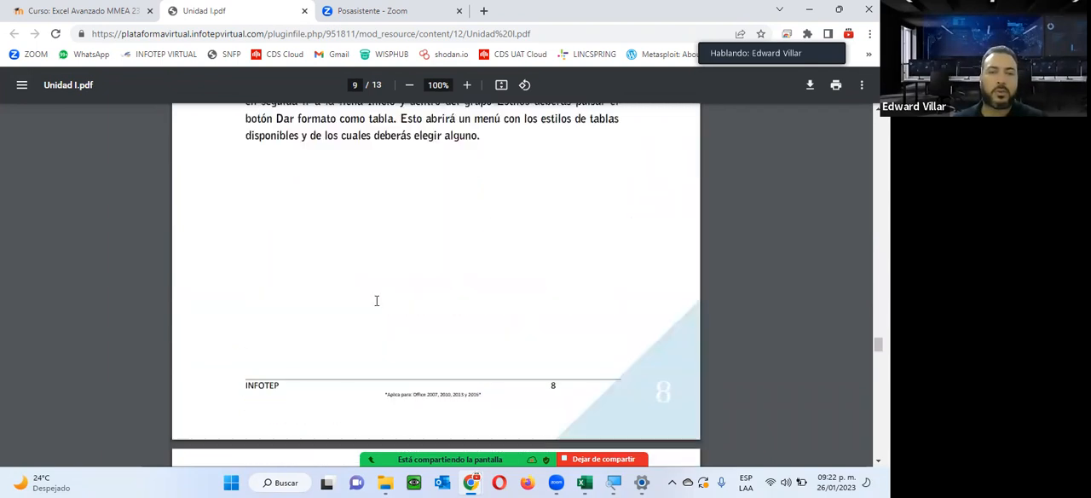
scroll(376, 301, "down", 10)
scroll(376, 301, "down", 10)
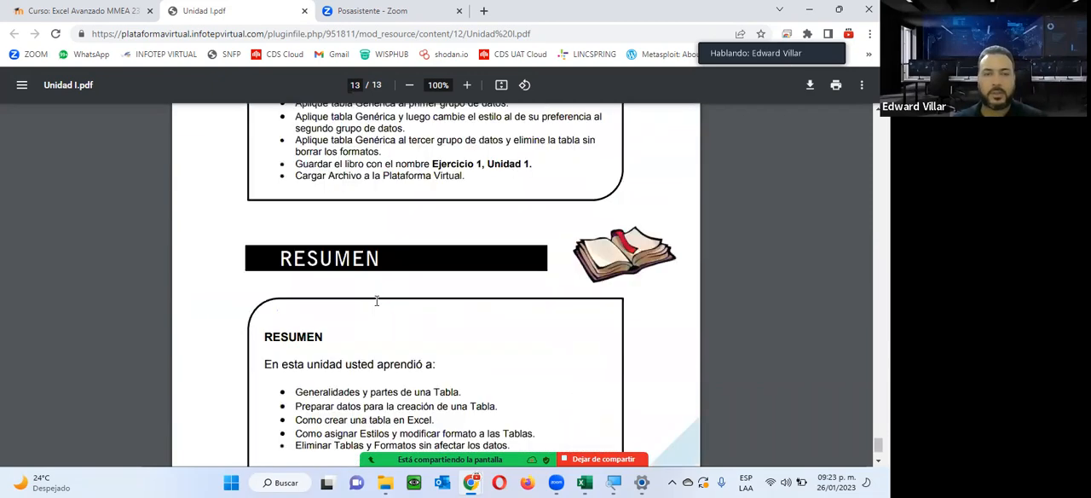
Review the ACTIVIDAD No. 1 instructions and the RESUMEN on page 13 of the guide.
scroll(375, 301, "down", 2)
scroll(375, 300, "up", 5)
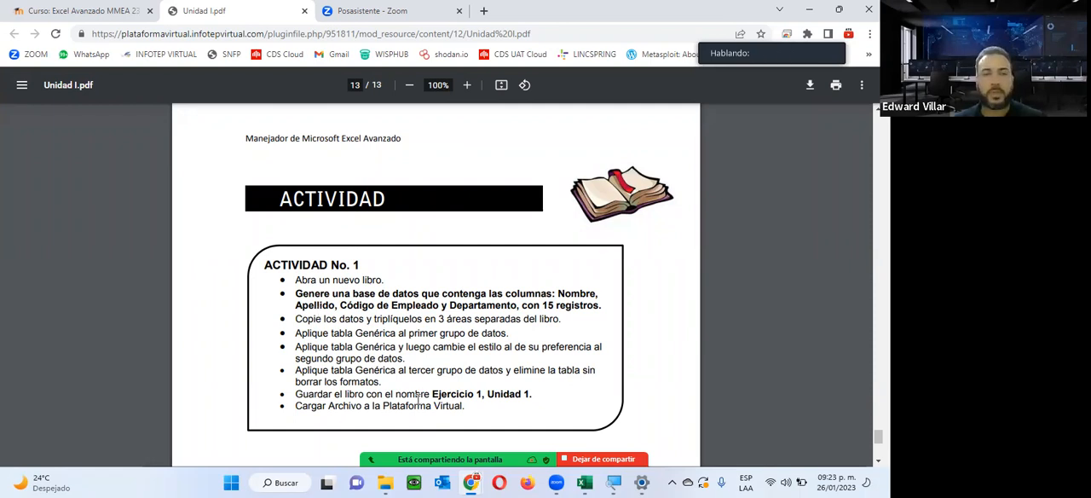
scroll(418, 397, "down", 1)
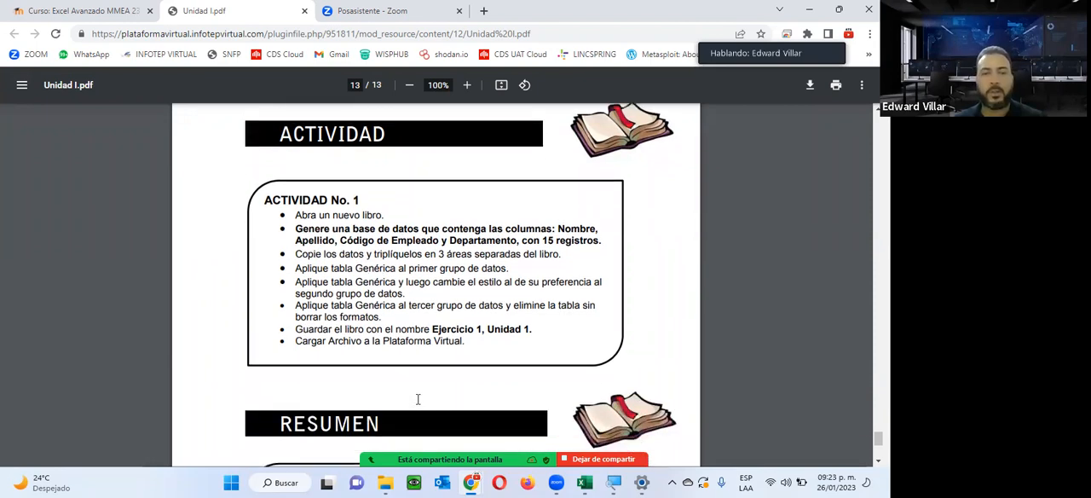
scroll(418, 399, "down", 3)
scroll(417, 399, "up", 4)
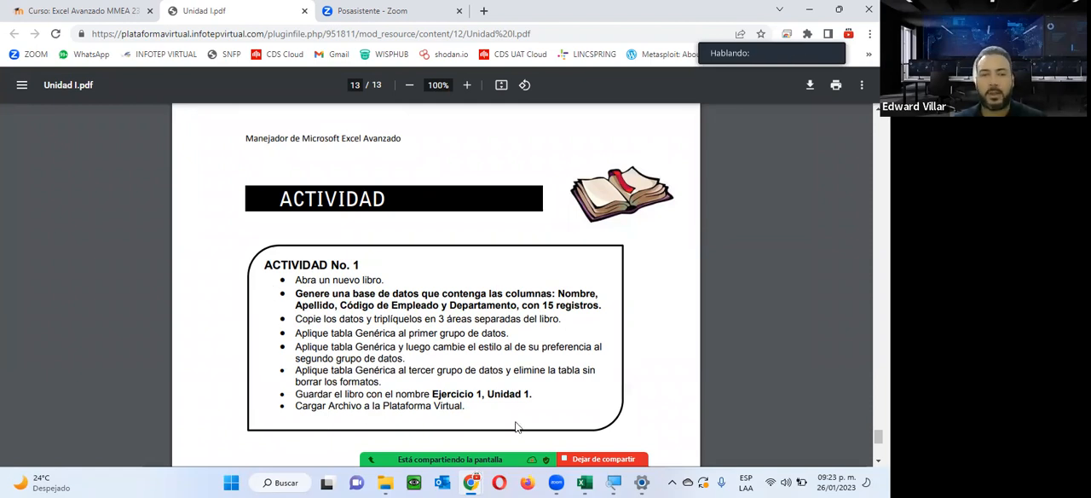
Close the Unidad I.pdf tab and switch to the Actividad de la Unidad 1 workbook in Excel, clearing its data selection.
mouse_move(437, 451)
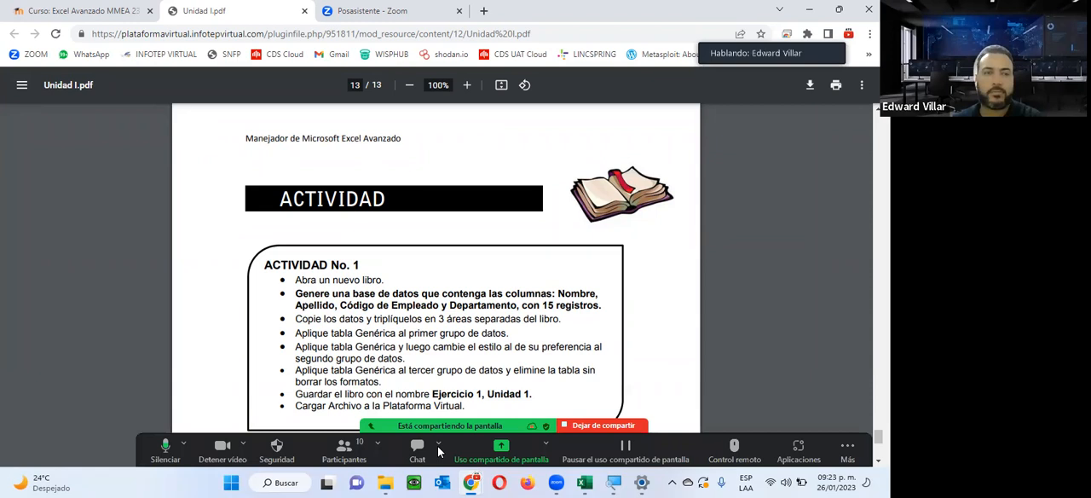
left_click(304, 12)
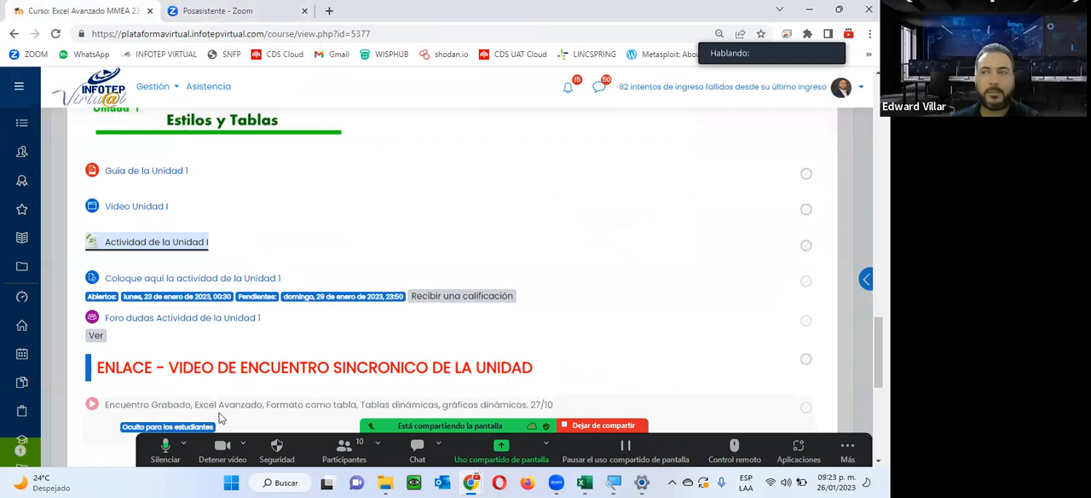
mouse_move(584, 482)
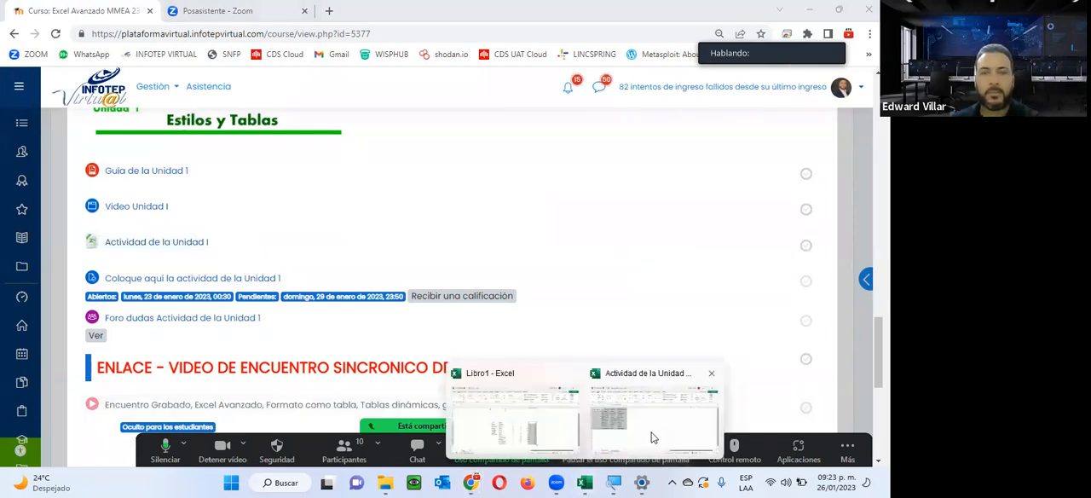
left_click(652, 409)
left_click(287, 255)
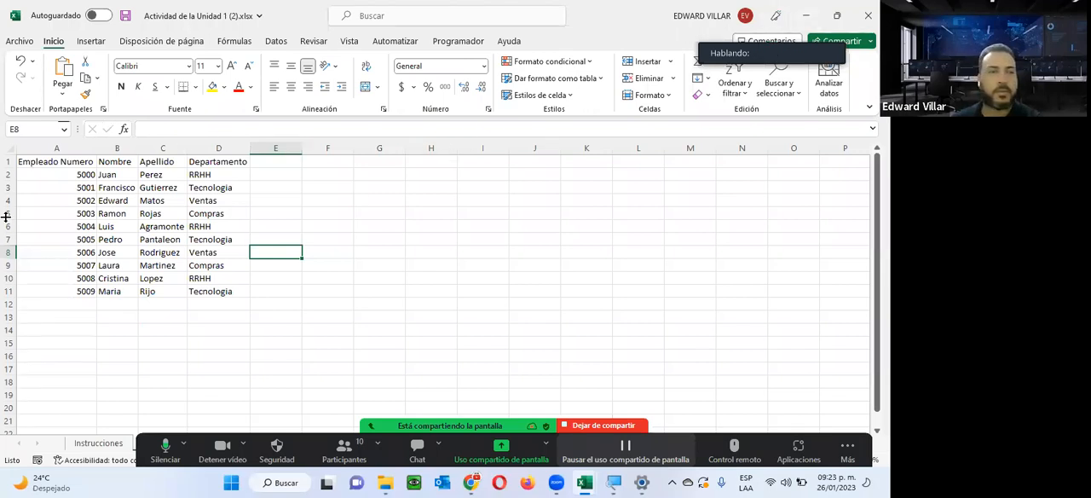
Review the exercise steps on the Instrucciones sheet and return to the Tabla Generica sheet.
left_click(86, 176)
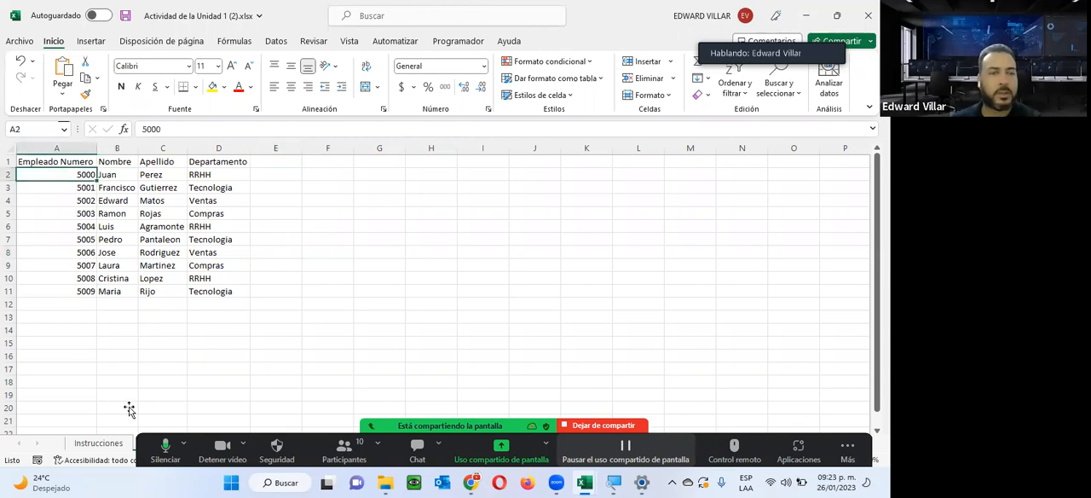
left_click(106, 445)
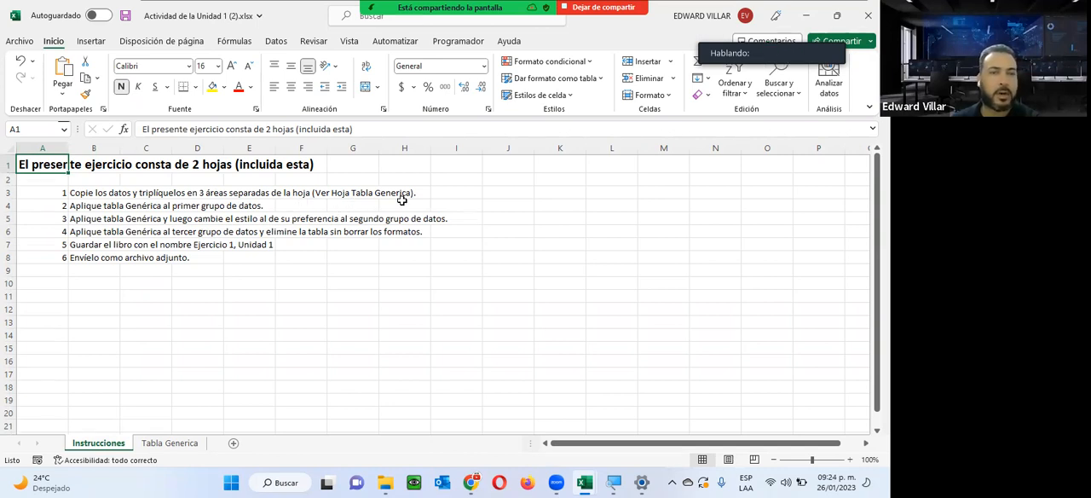
left_click(170, 442)
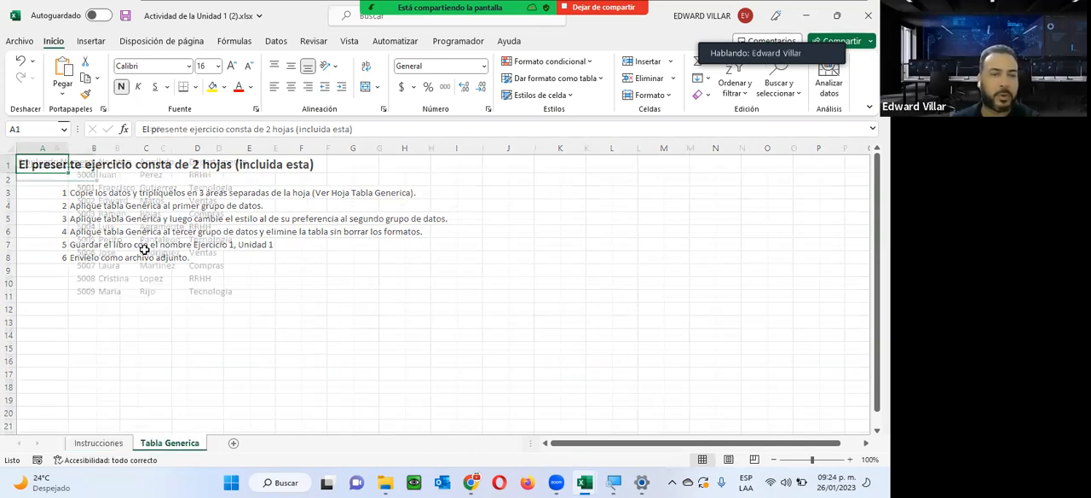
Copy the employee data in A1:D11 and paste it at F1, keeping the source column widths.
left_click_drag(74, 164, 213, 288)
key("ctrl+c")
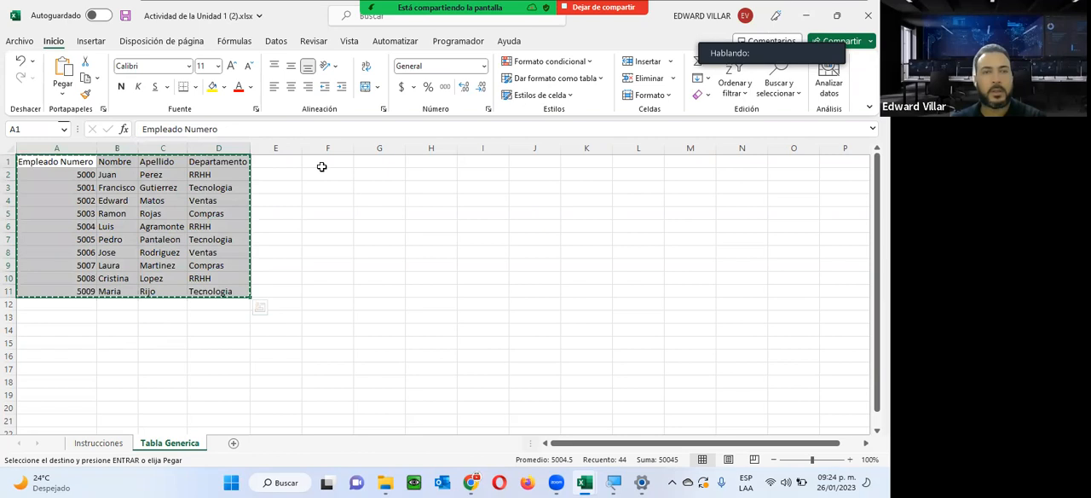
left_click(321, 164)
right_click(323, 164)
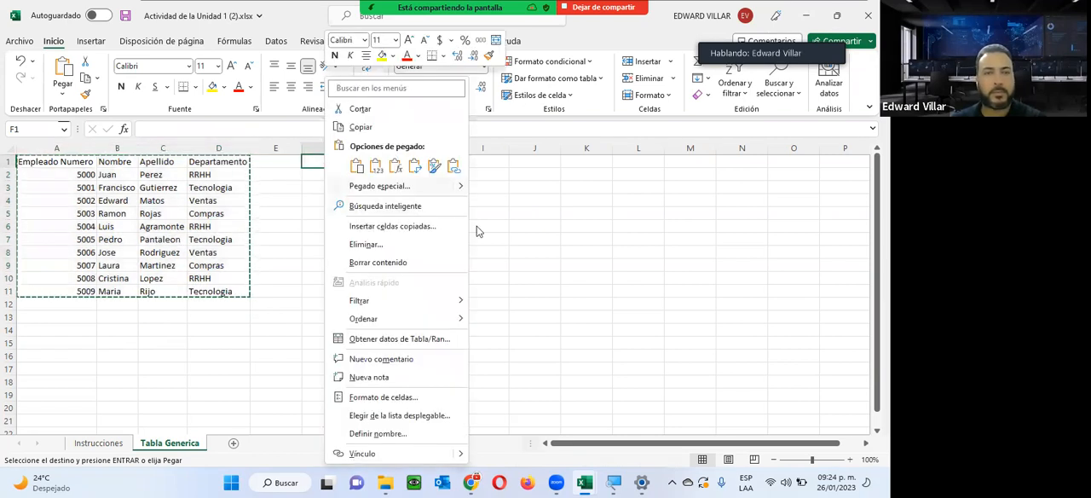
mouse_move(452, 186)
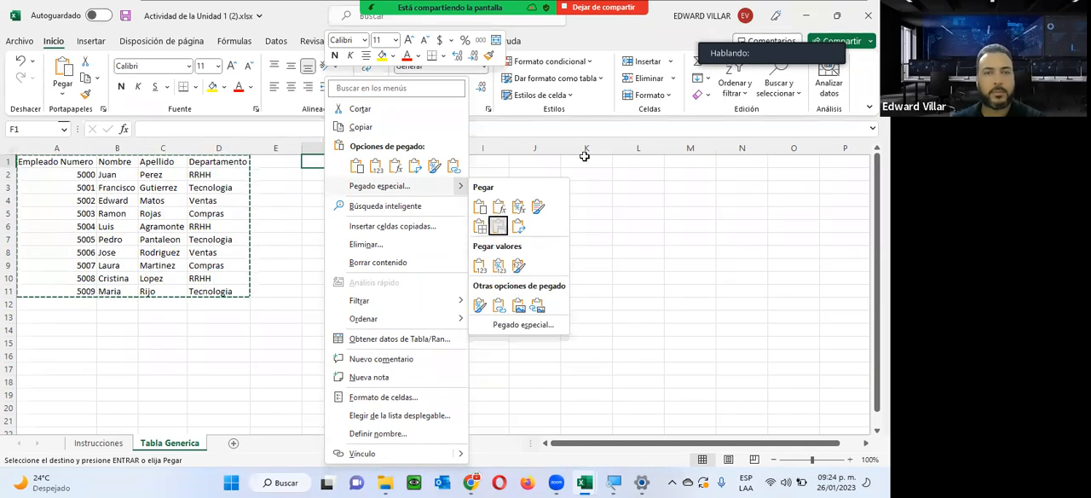
left_click(502, 226)
Paste the copied employee data again at K1 with the source column widths and end copy mode.
left_click(615, 161)
right_click(618, 164)
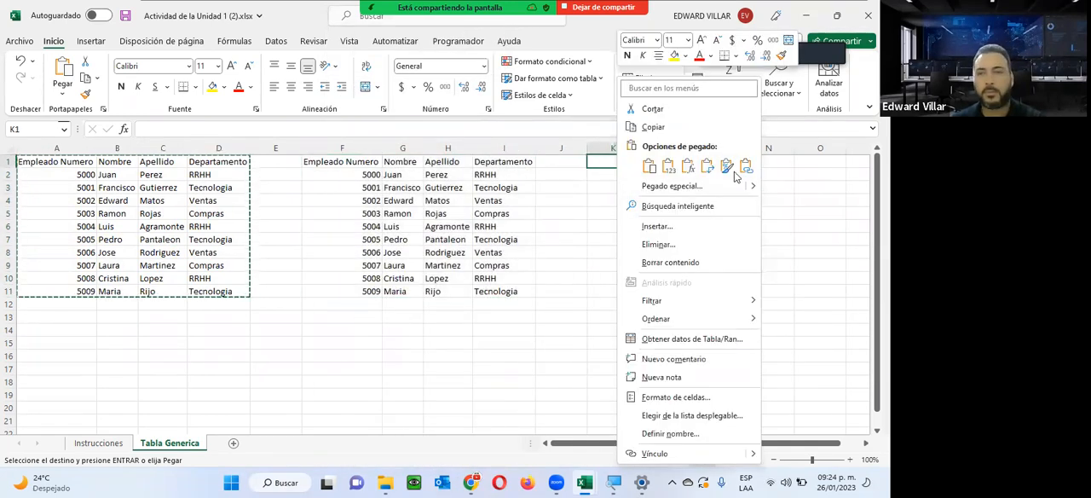
mouse_move(750, 187)
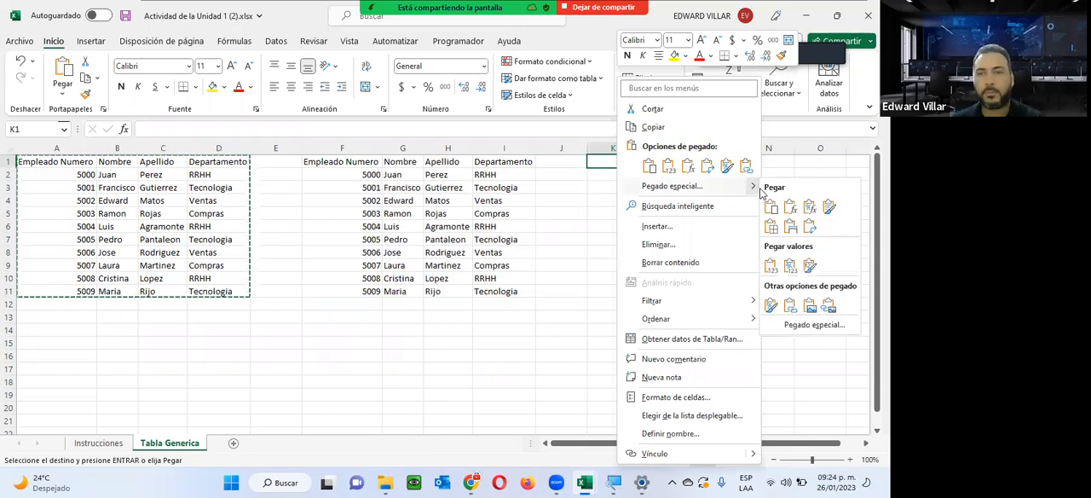
left_click(795, 224)
left_click(487, 342)
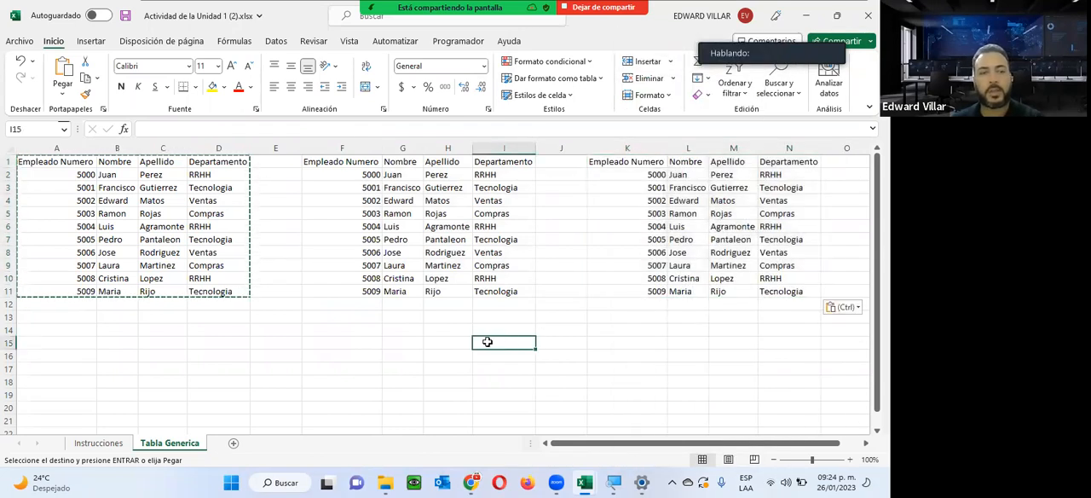
key("Escape")
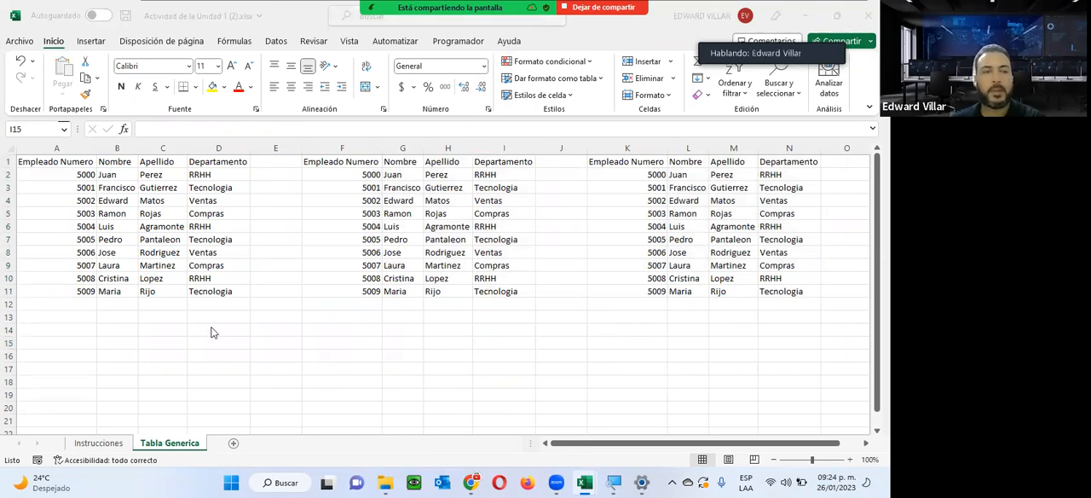
Check the next exercise instruction on the Instrucciones sheet, about applying a generic table, and go back to Tabla Generica.
left_click(85, 448)
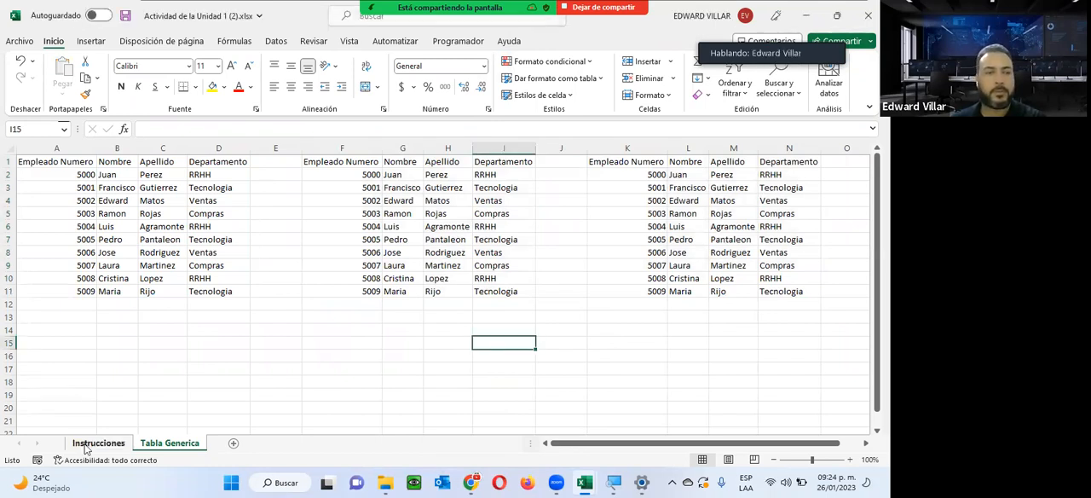
left_click(86, 446)
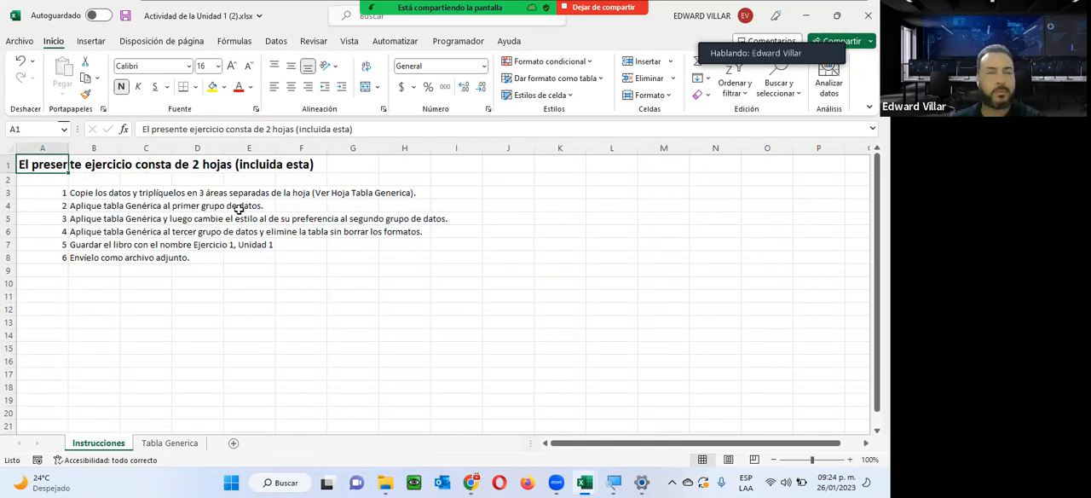
left_click(153, 443)
On the Tabla Generica sheet, format the employee data in A1:D11 as a table with the dark red style.
left_click(177, 198)
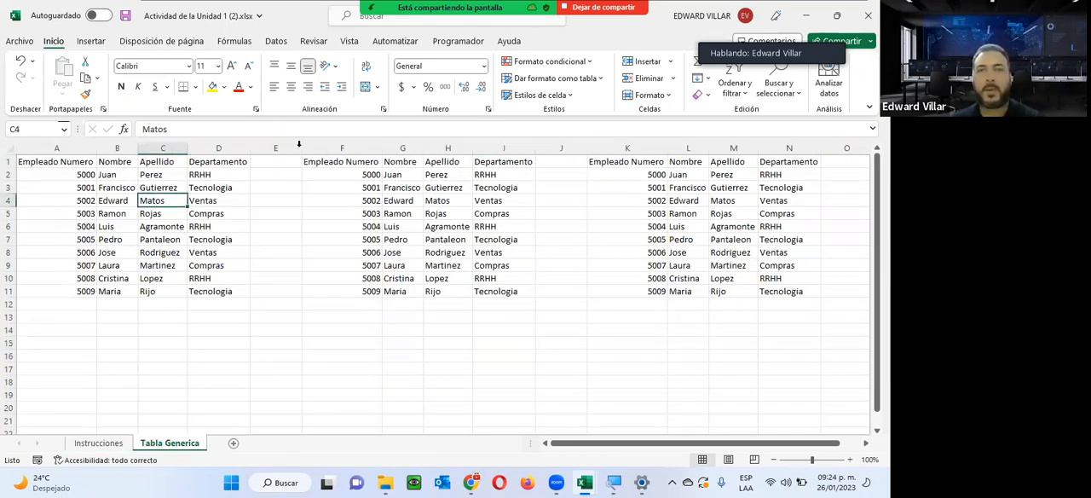
left_click(556, 78)
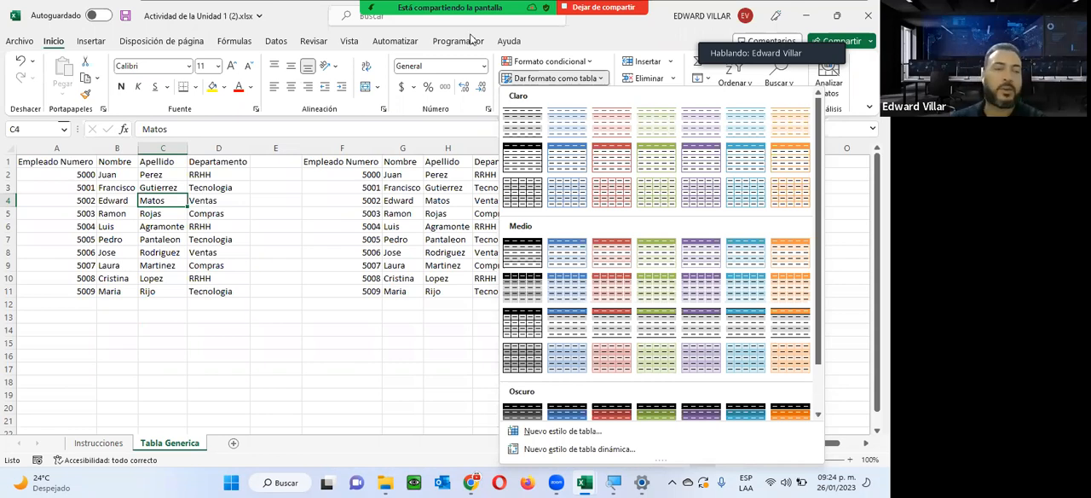
left_click_drag(51, 162, 224, 290)
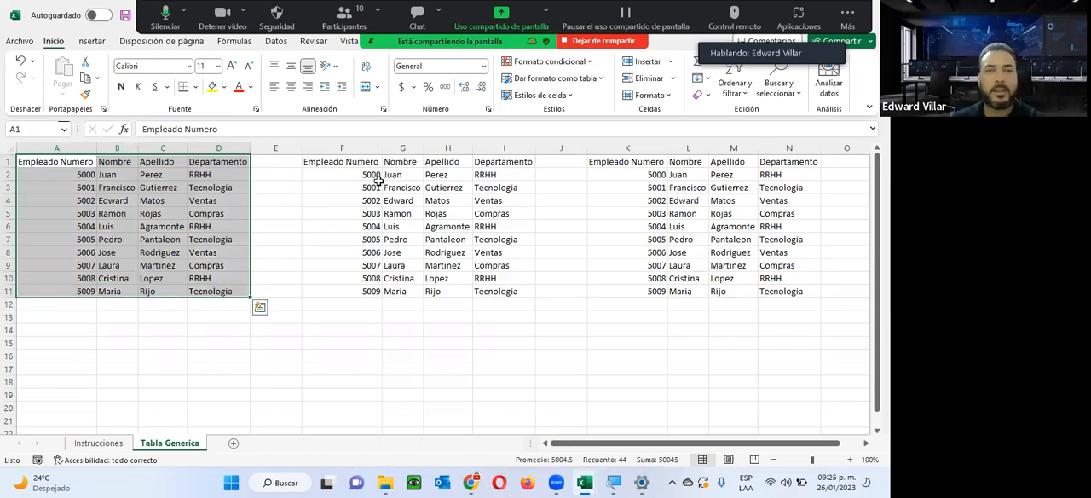
left_click(553, 78)
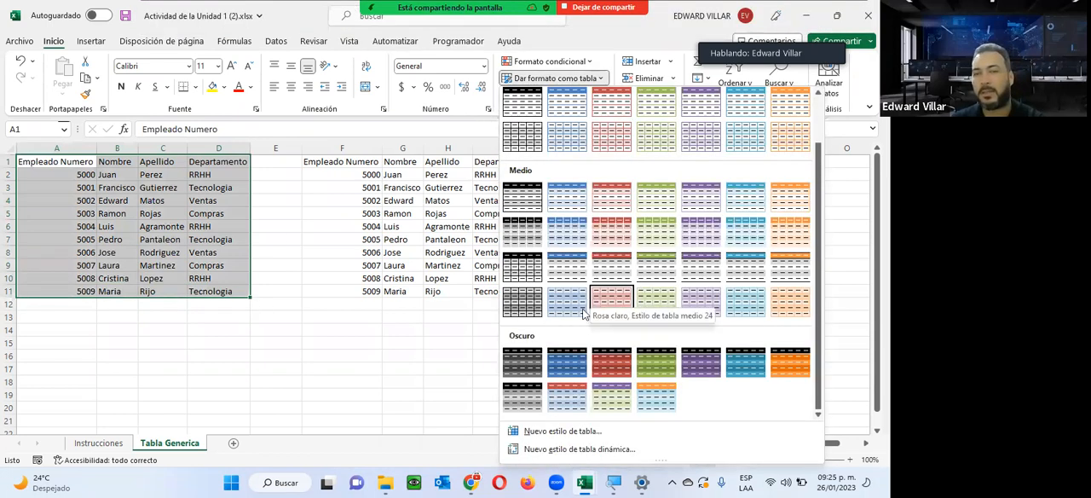
left_click(613, 370)
left_click(661, 148)
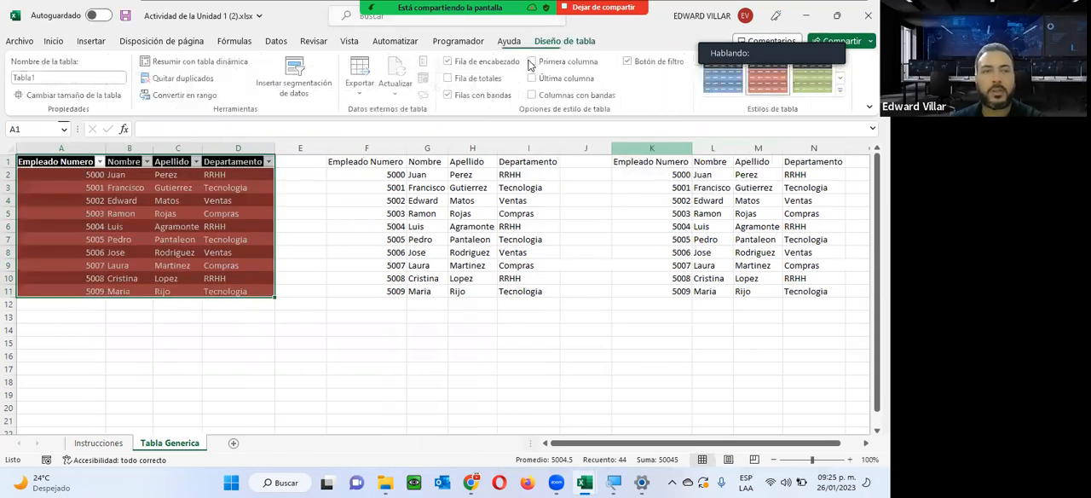
left_click(234, 380)
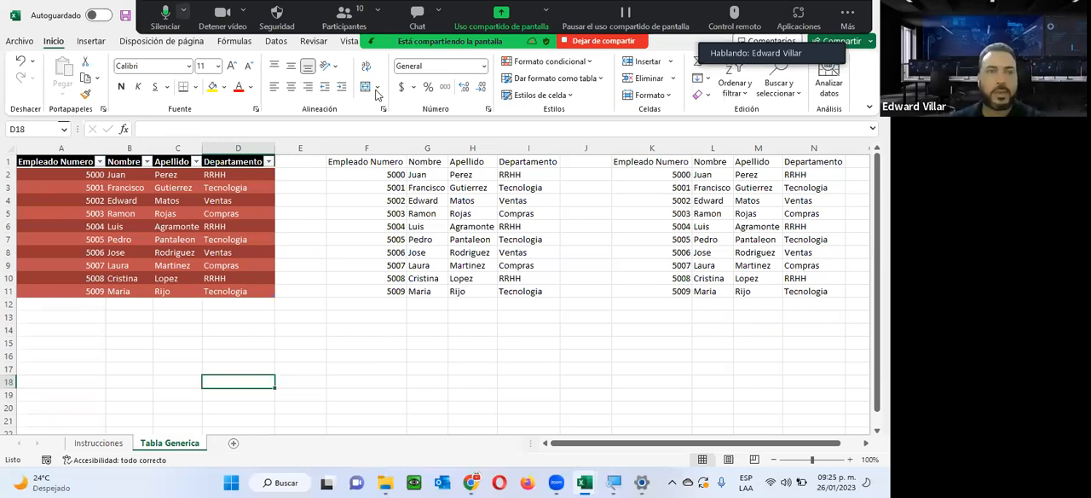
left_click(91, 42)
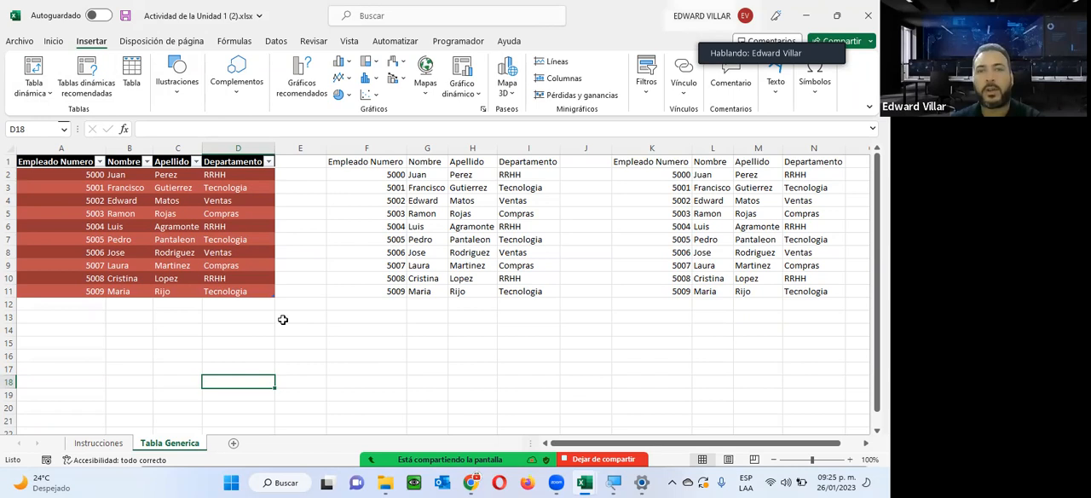
left_click(177, 93)
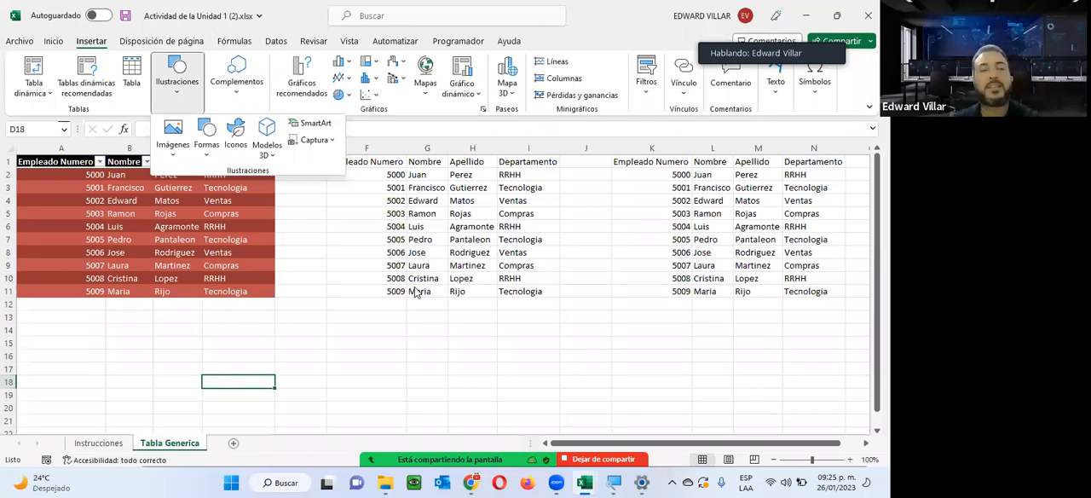
left_click(449, 338)
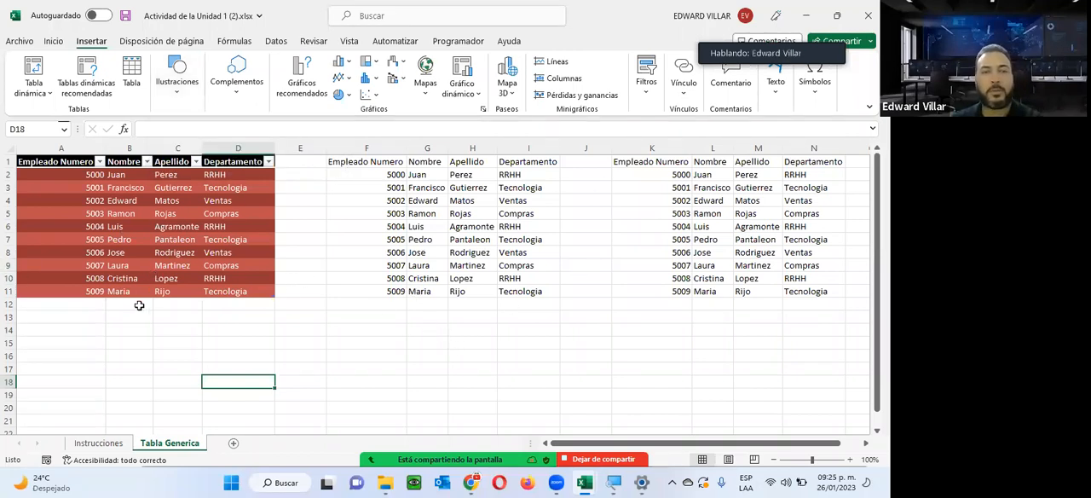
left_click(480, 188)
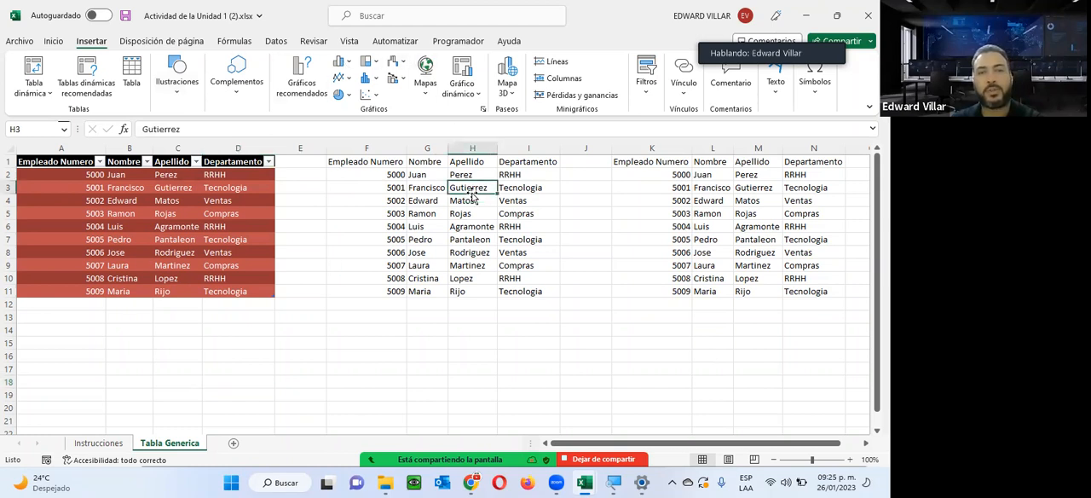
left_click(515, 197)
left_click(458, 251)
left_click(410, 238)
left_click(388, 212)
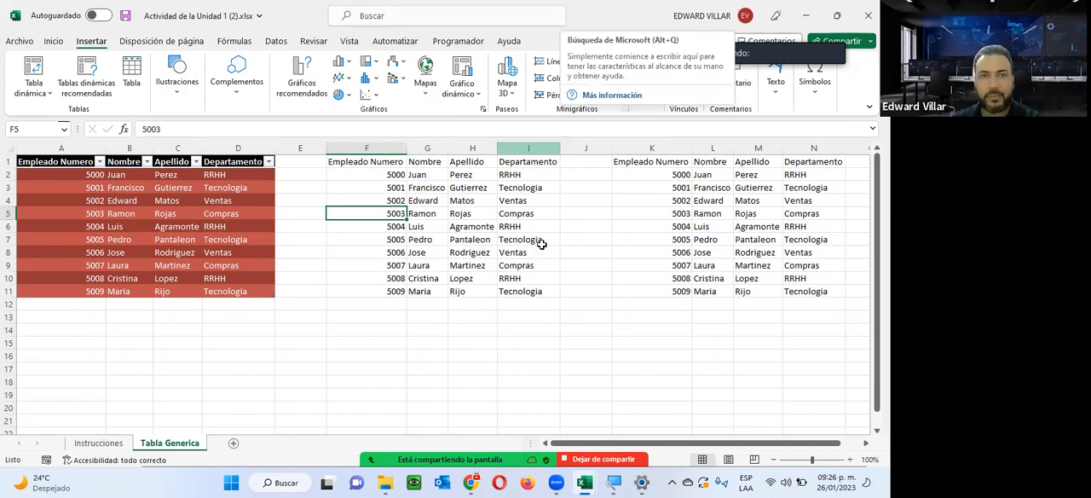
Select a cell inside the first table and preview alternative table styles without applying one.
left_click(115, 213)
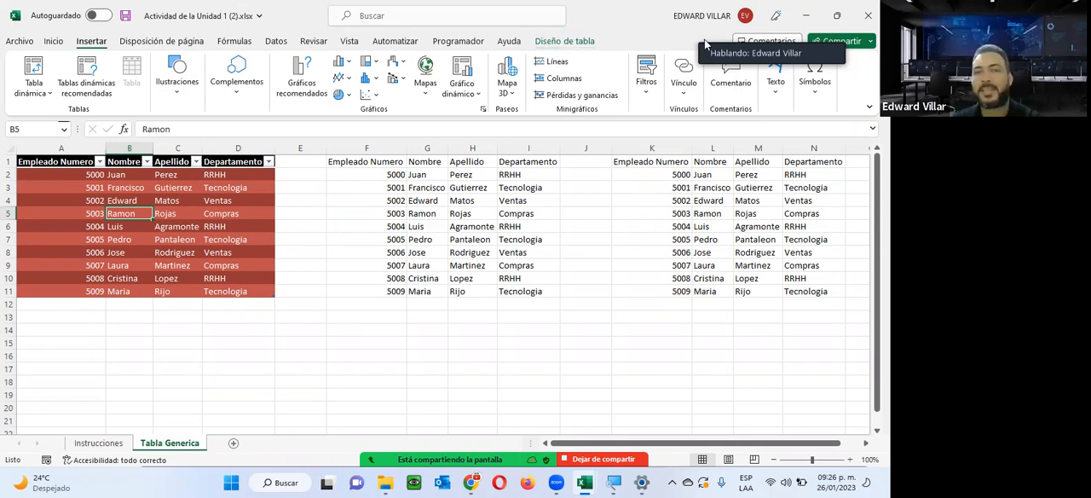
left_click(122, 355)
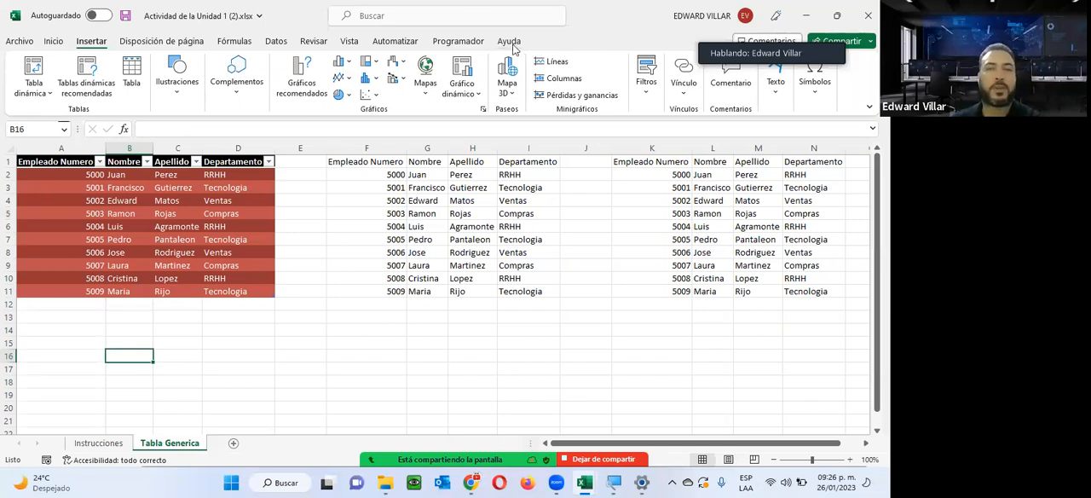
left_click(223, 226)
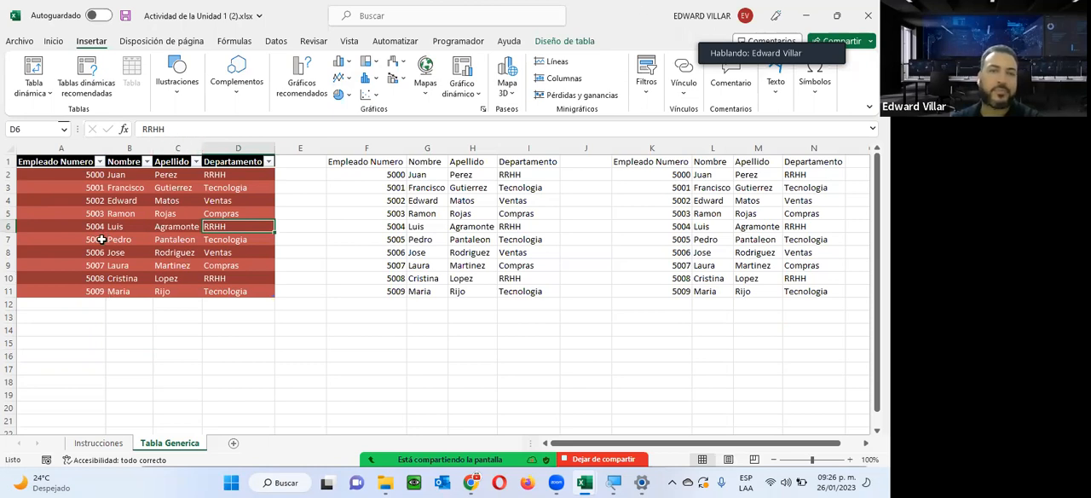
left_click(581, 43)
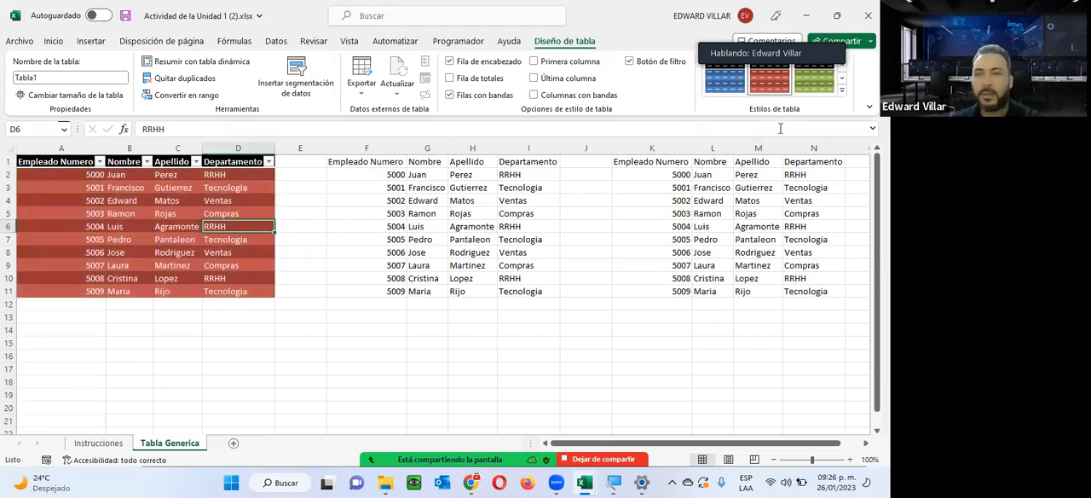
left_click(842, 91)
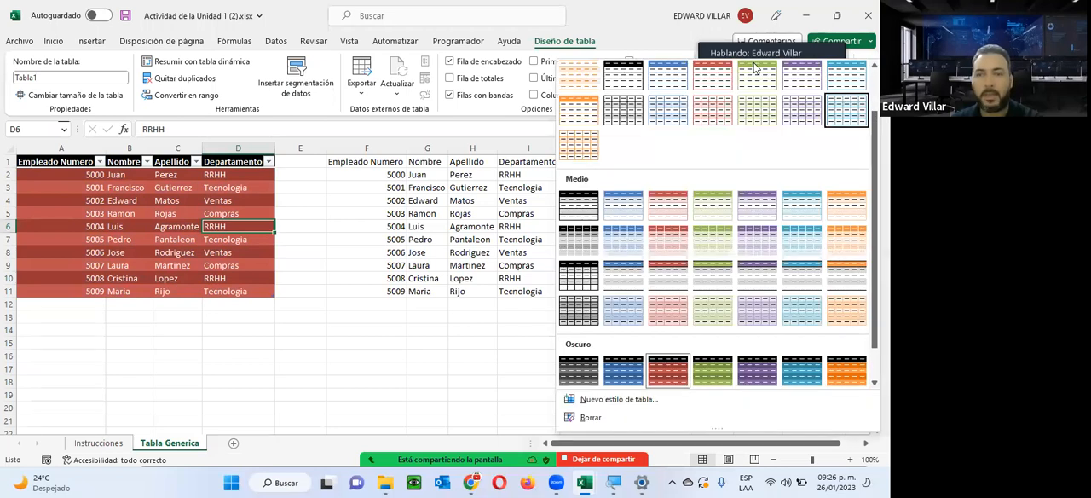
left_click(510, 199)
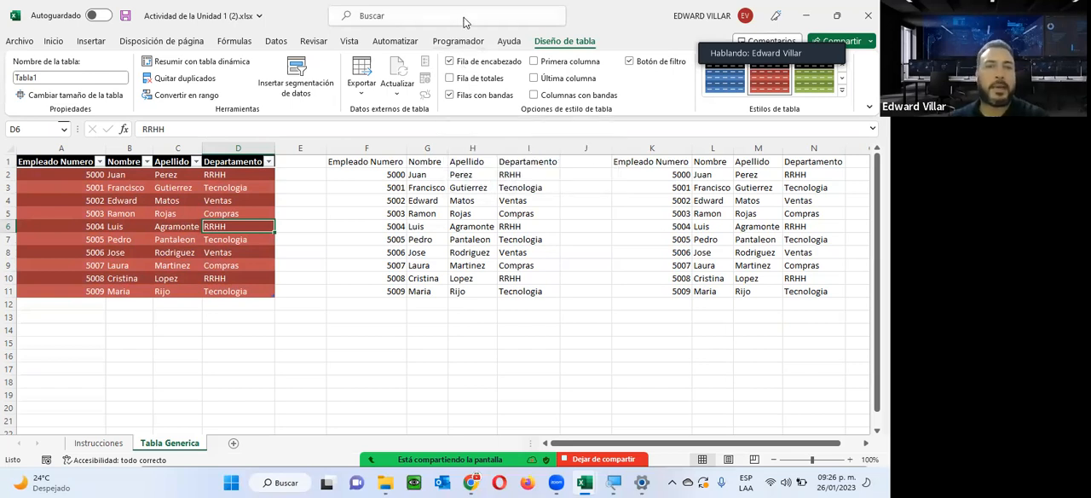
Turn the header row of the first table off and back on to compare its effect.
left_click(450, 61)
left_click(451, 61)
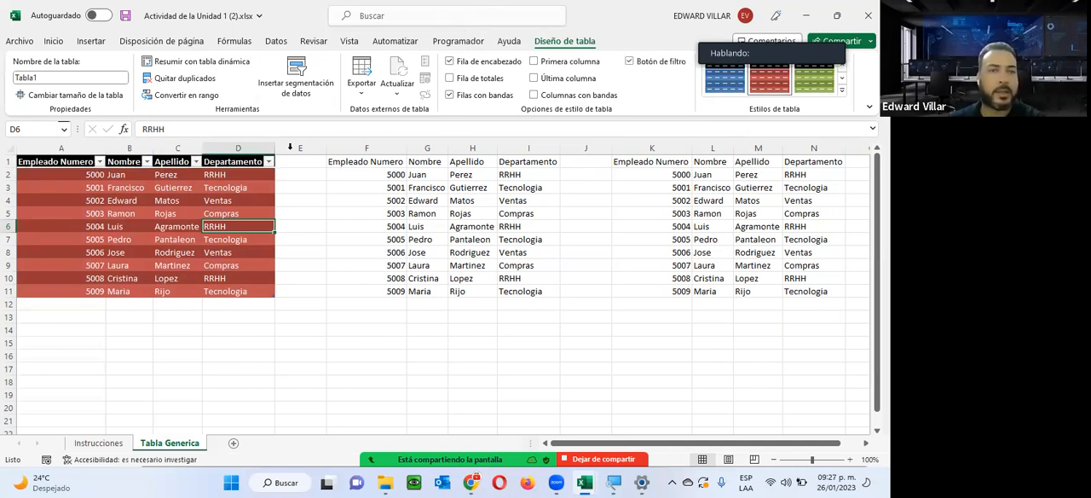
left_click(483, 65)
left_click(481, 64)
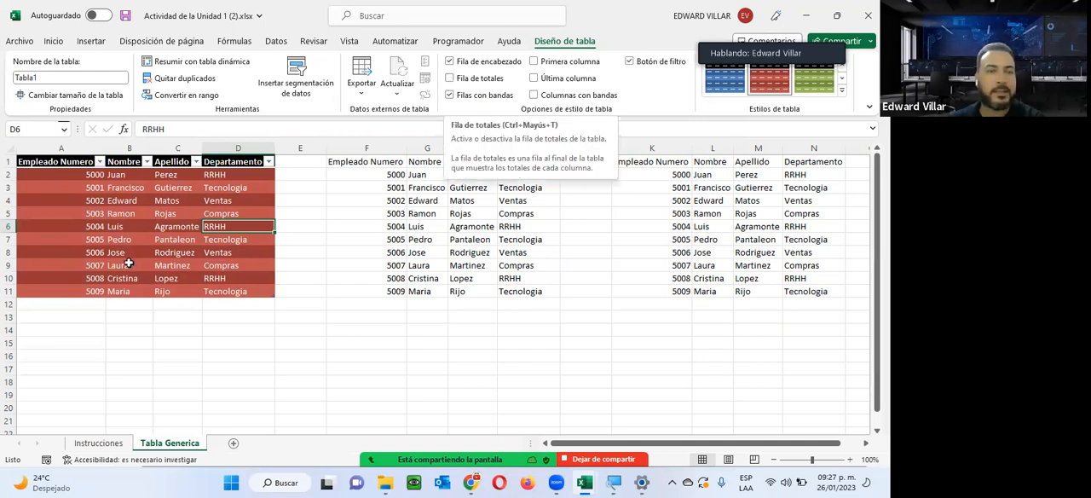
Add a total row to the first table and view the summary functions available for the Departamento total.
left_click(449, 78)
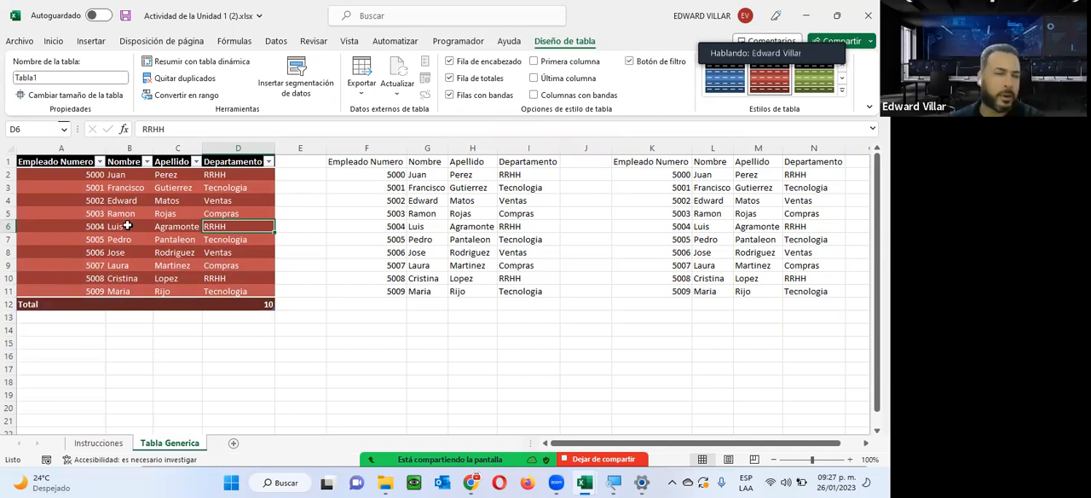
left_click(249, 304)
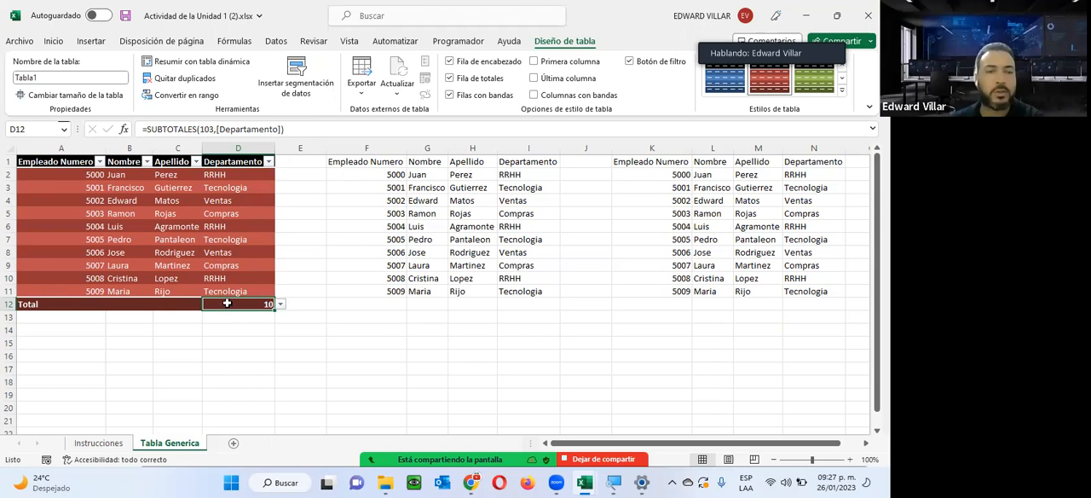
left_click(180, 304)
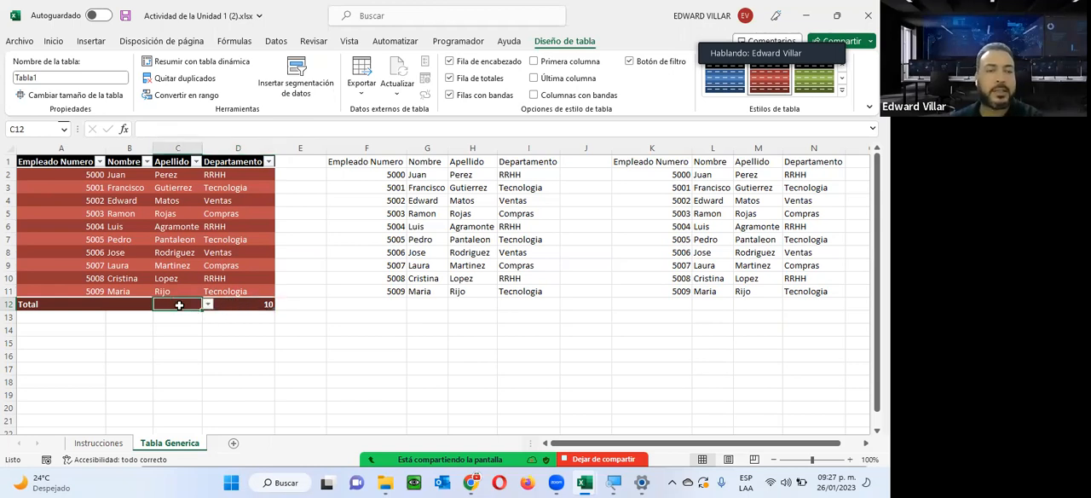
left_click(239, 303)
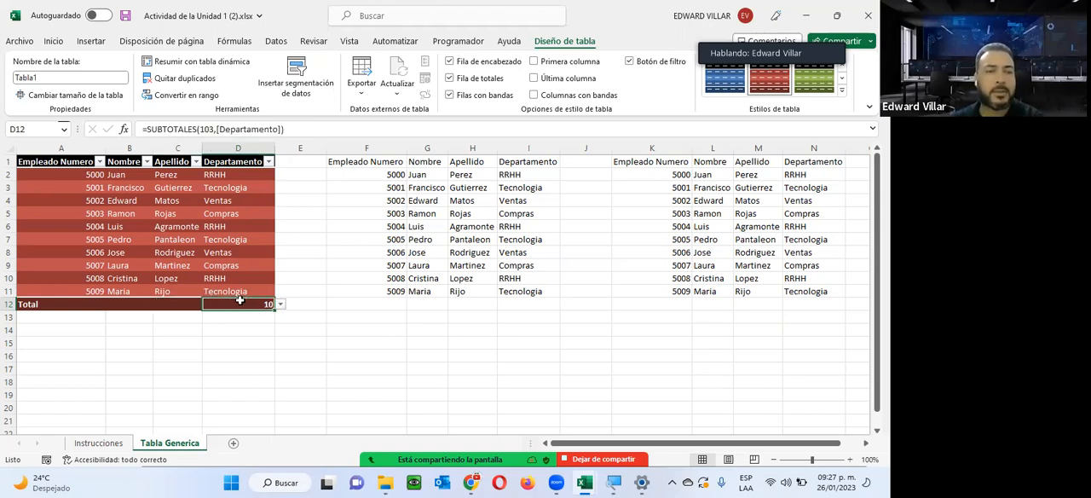
left_click(280, 304)
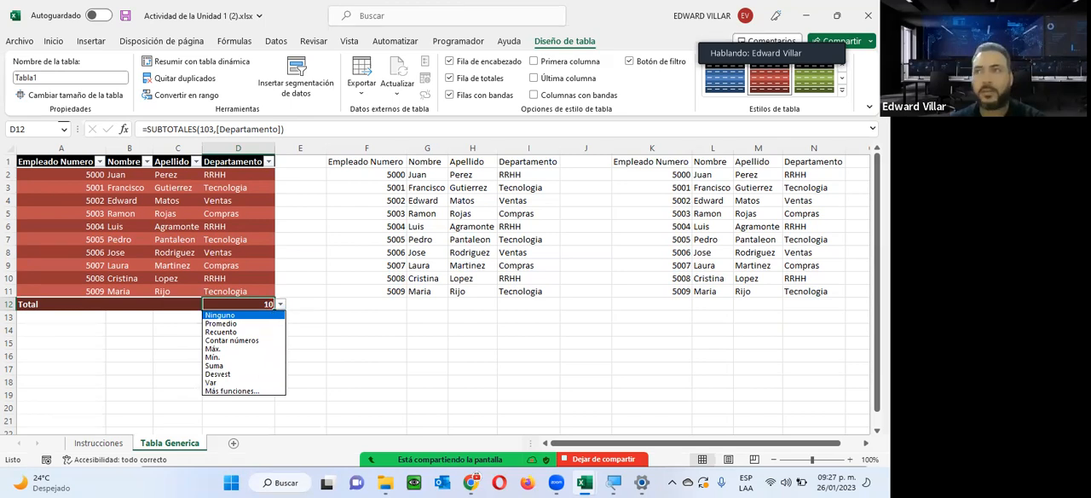
key("alt+Tab")
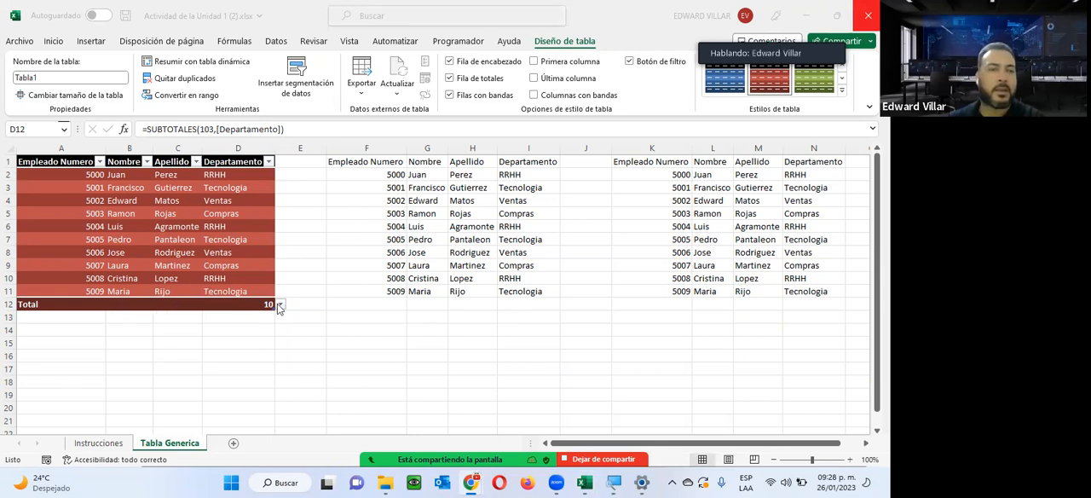
View the summary functions available for the Apellido total and remove the table's total row.
left_click(174, 303)
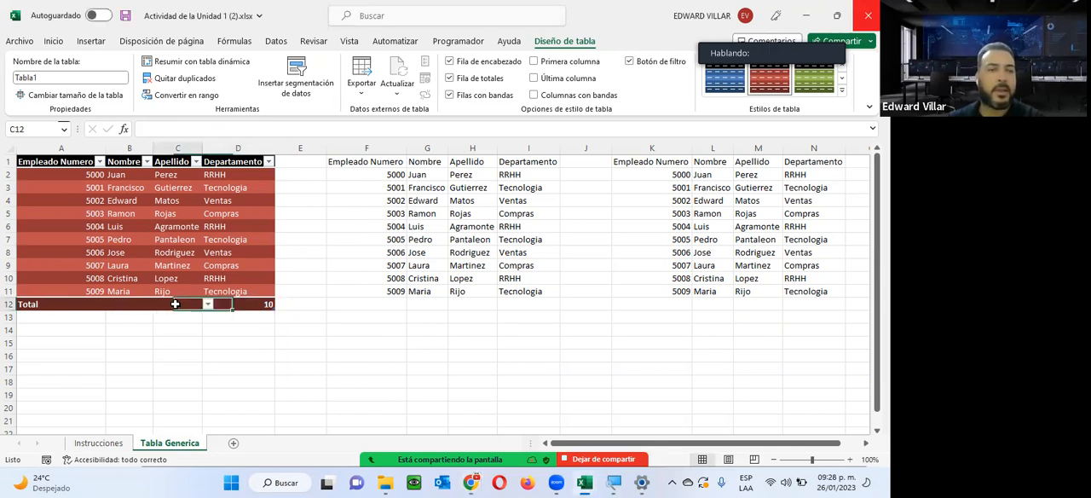
left_click(207, 304)
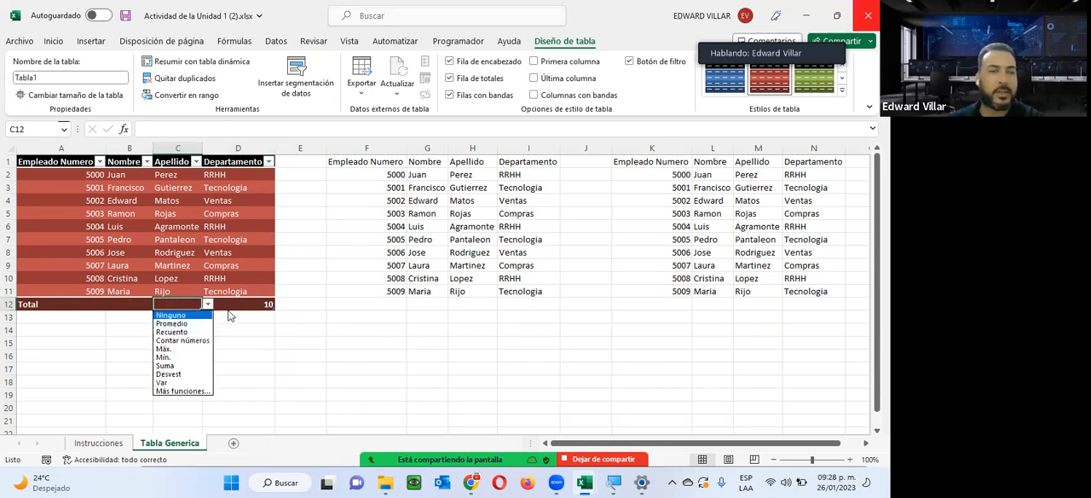
left_click(239, 303)
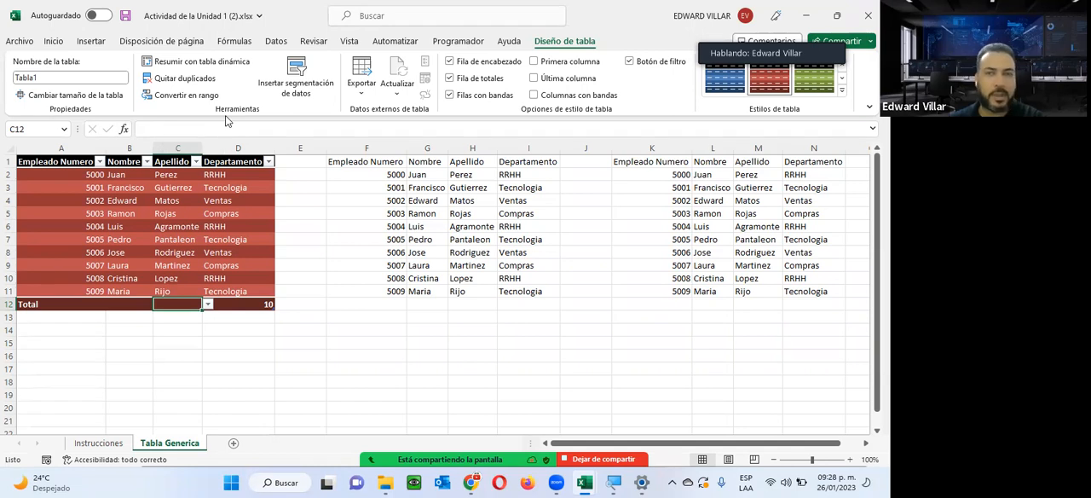
left_click(449, 78)
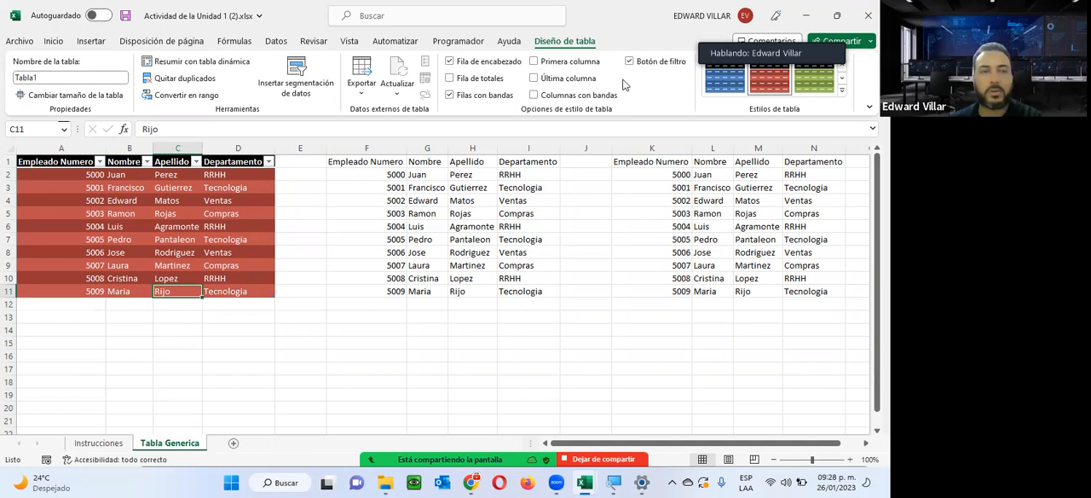
Toggle the first table's first-column and last-column emphasis on and off, leaving both disabled.
left_click(534, 62)
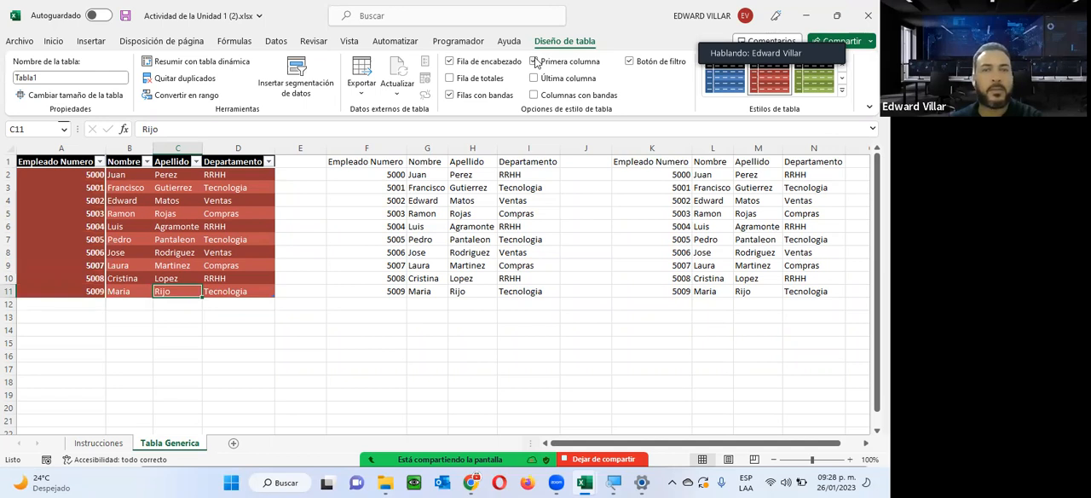
left_click(534, 62)
left_click(534, 62)
left_click(534, 62)
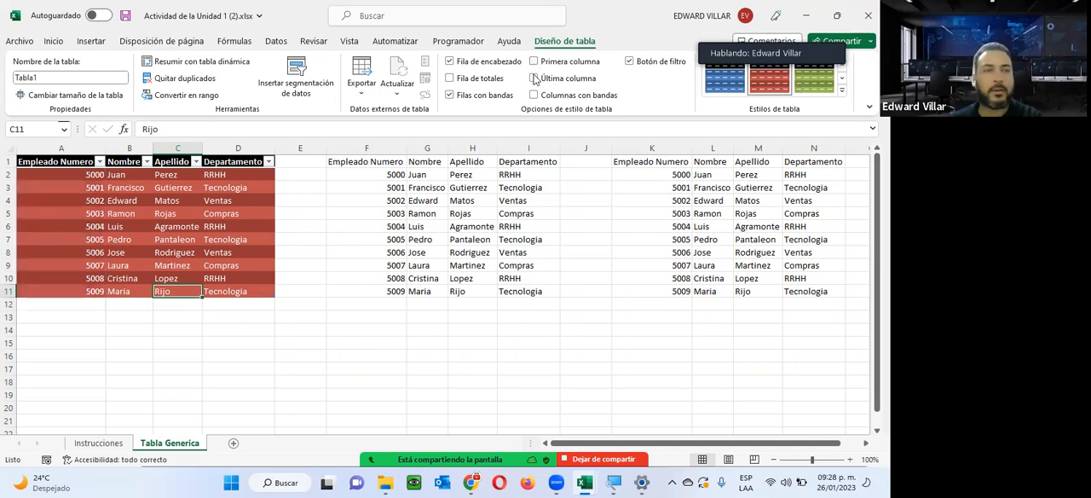
left_click(533, 78)
left_click(537, 78)
left_click(537, 79)
left_click(537, 79)
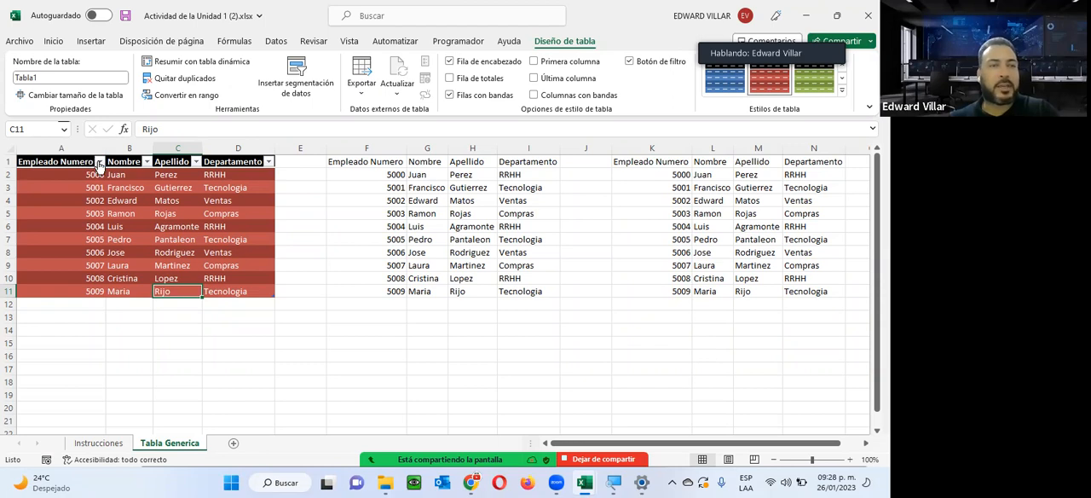
Filter the first table's Departamento column to show only RRHH.
left_click(268, 162)
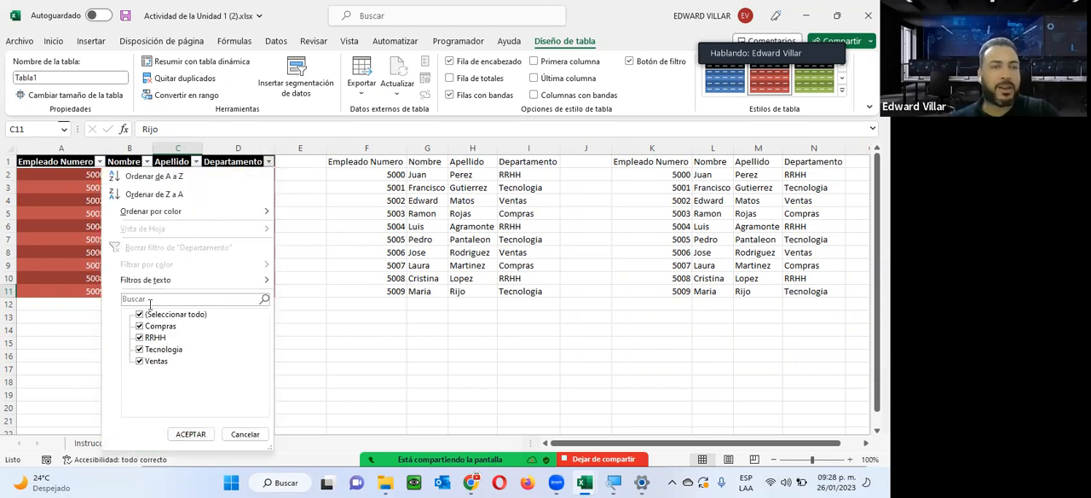
left_click(150, 316)
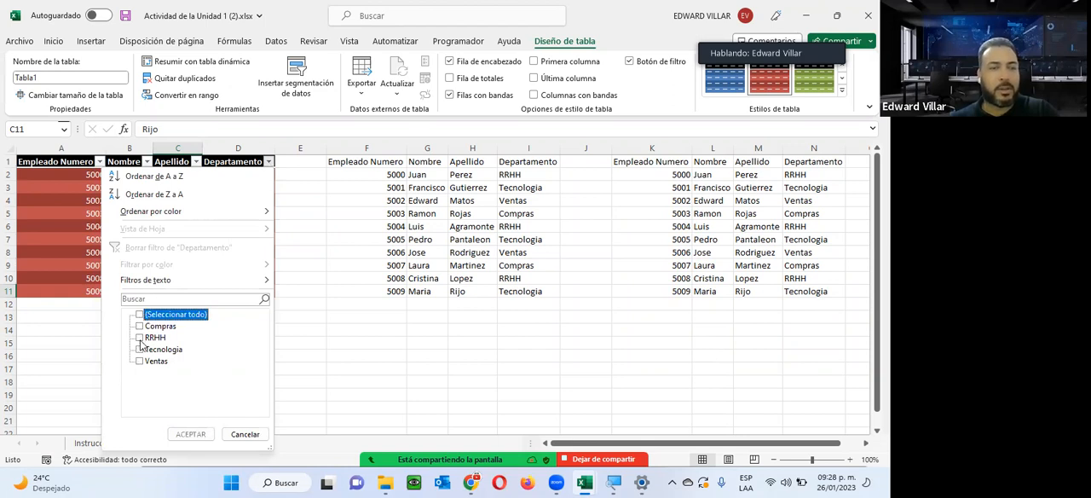
left_click(141, 338)
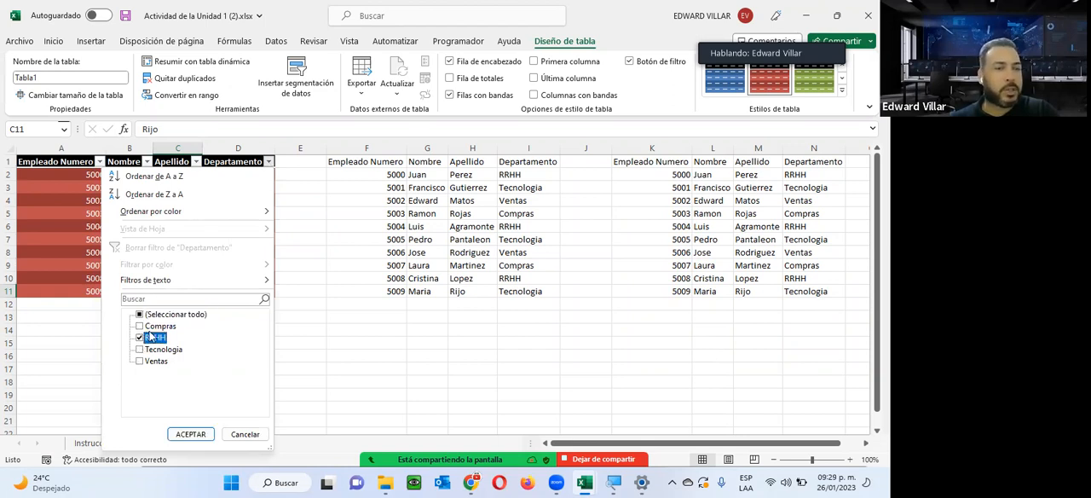
left_click(190, 434)
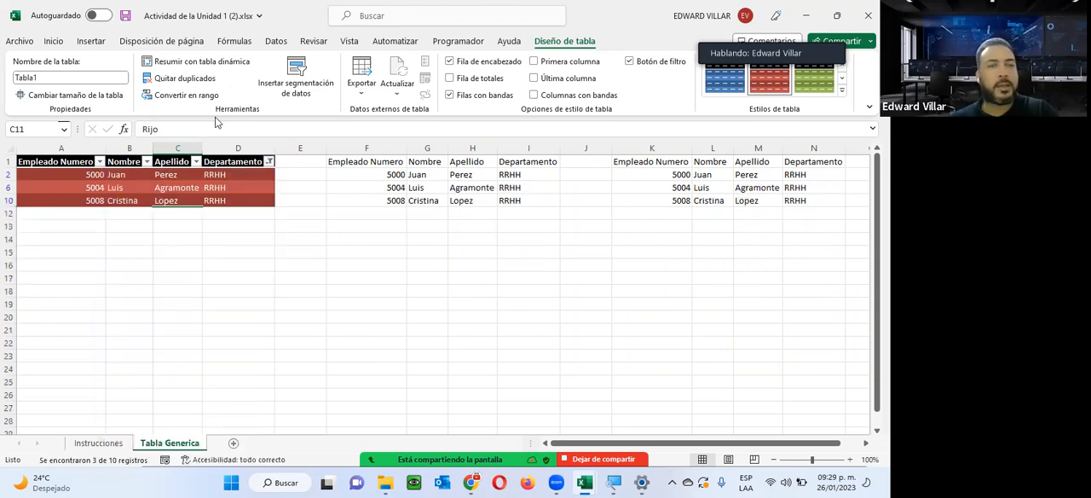
Add Tecnologia to the first table's Departamento filter, and clear the column's filter after comparing the rows.
left_click(269, 161)
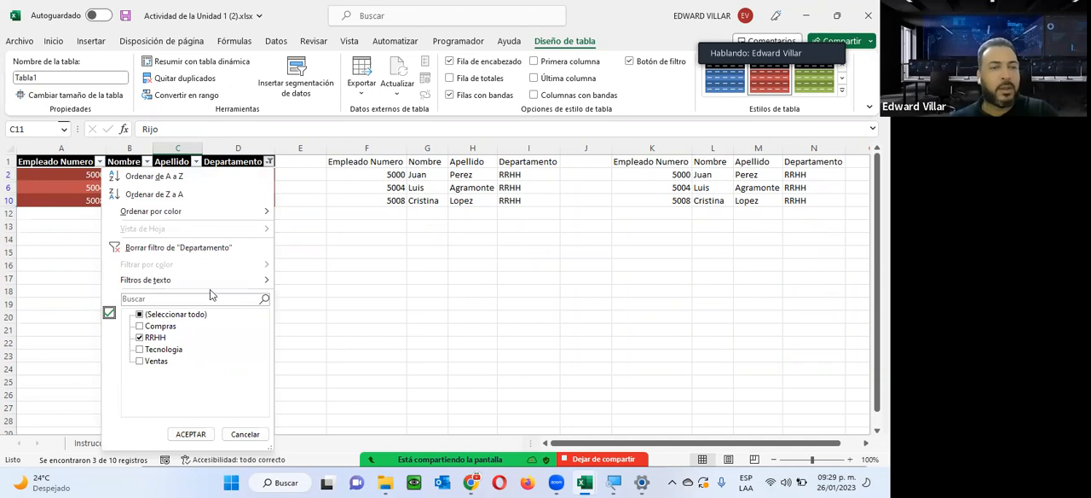
left_click(140, 349)
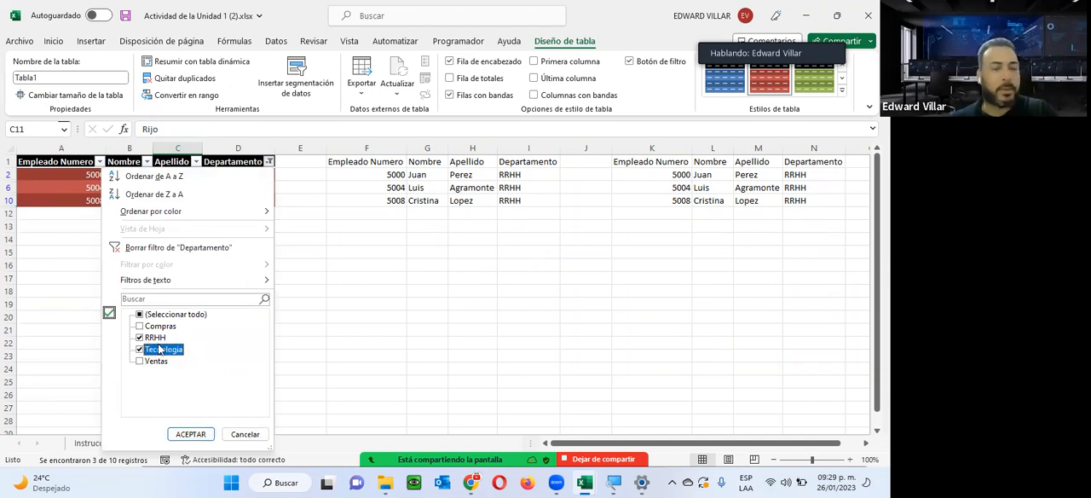
left_click(189, 435)
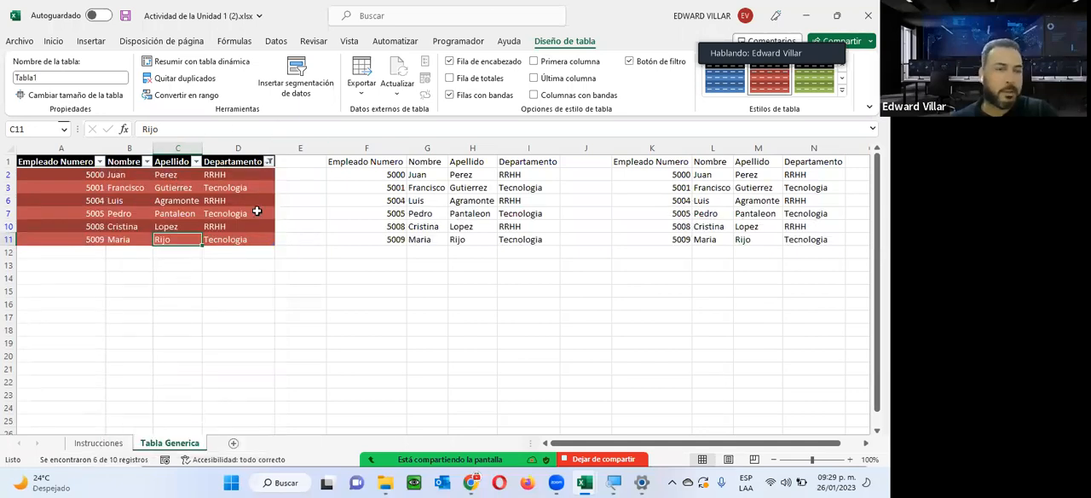
left_click(268, 162)
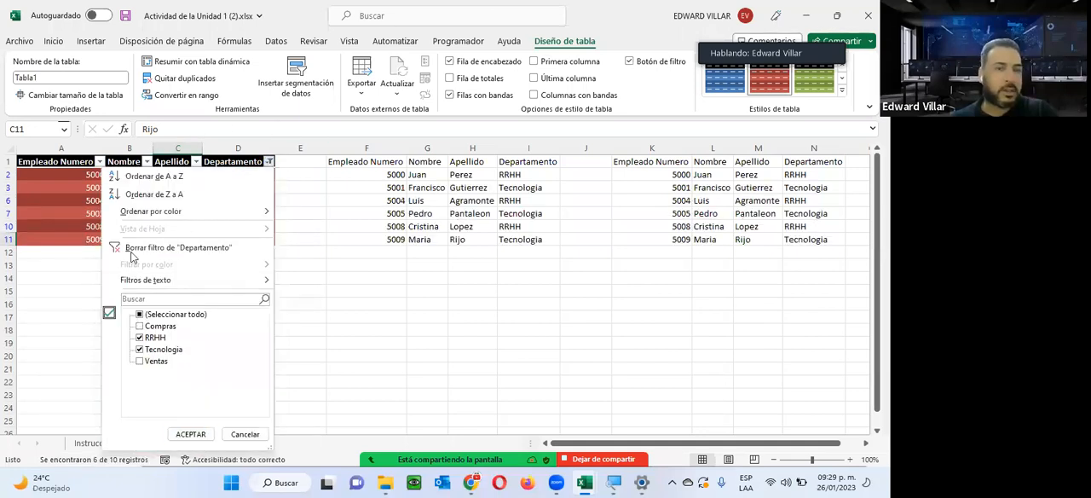
left_click(178, 247)
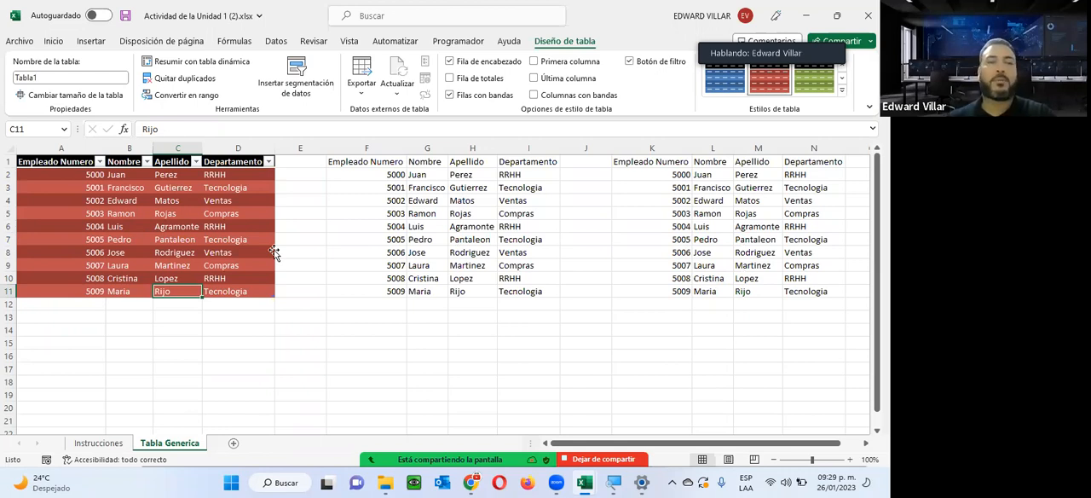
Insert a Departamento slicer for the first table and place it just below the table.
left_click(296, 65)
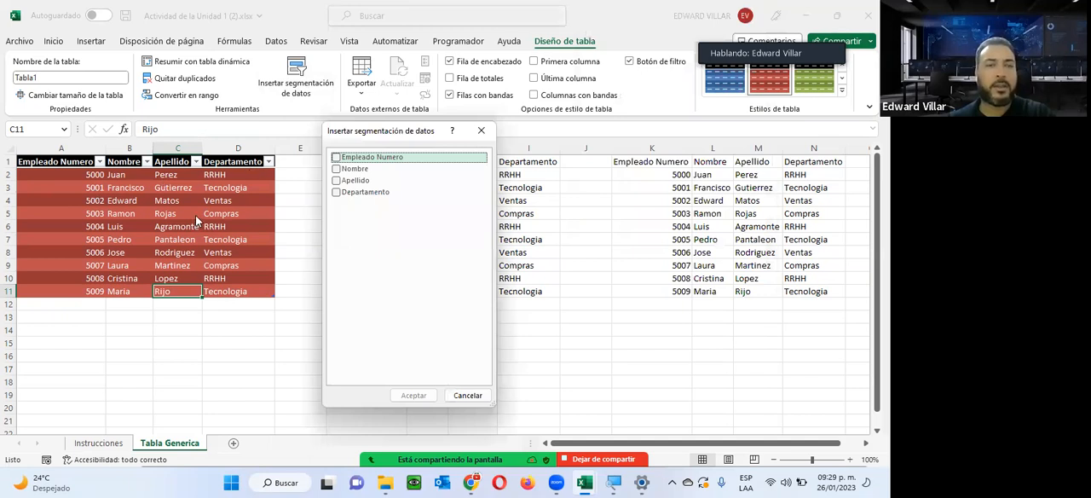
left_click(337, 192)
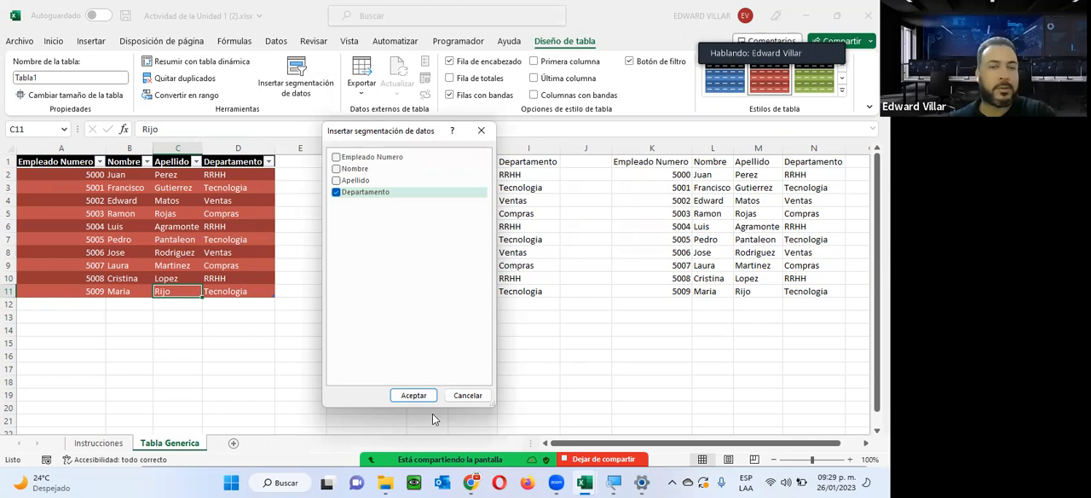
left_click(414, 395)
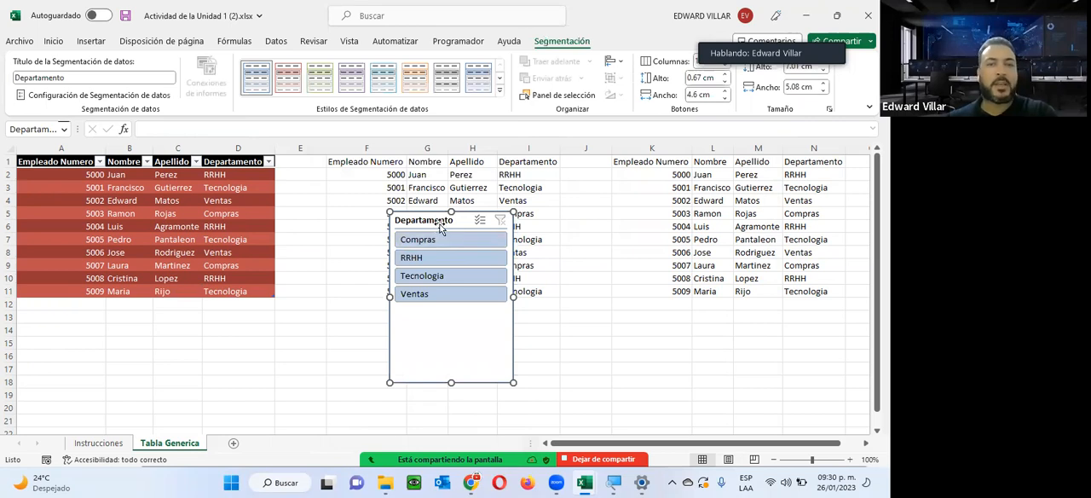
left_click_drag(440, 228, 130, 320)
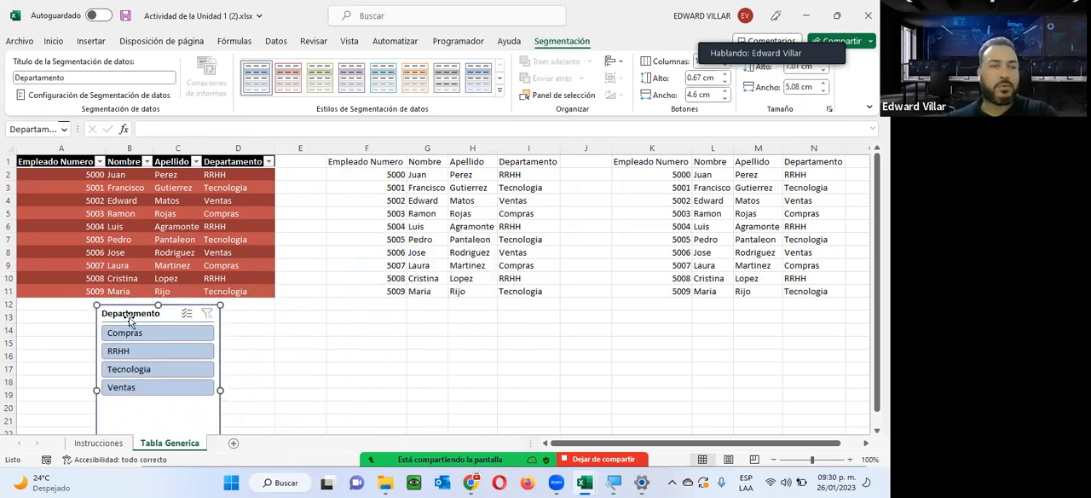
Filter the first table with the Departamento slicer by Compras, RRHH and Tecnologia in turn, leaving Tecnologia selected.
left_click(130, 332)
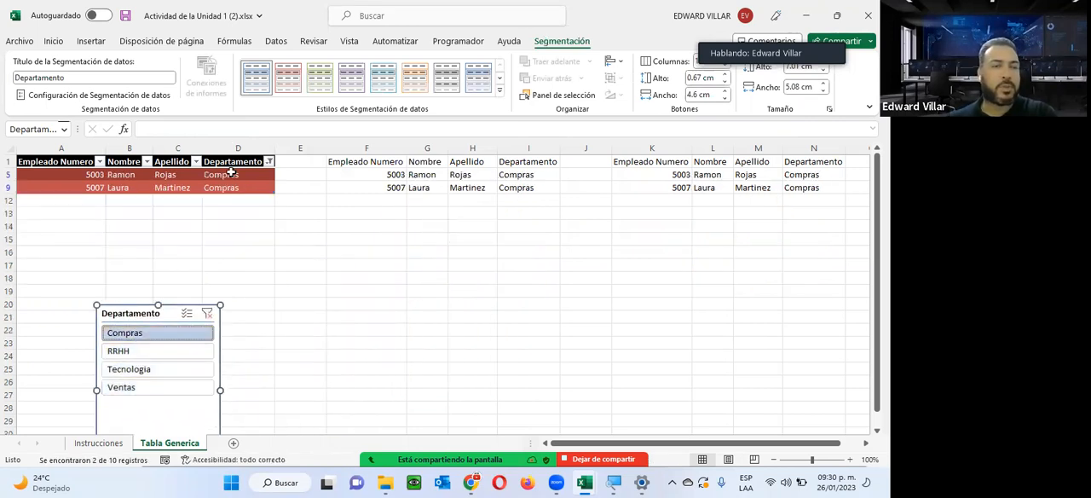
left_click(155, 353)
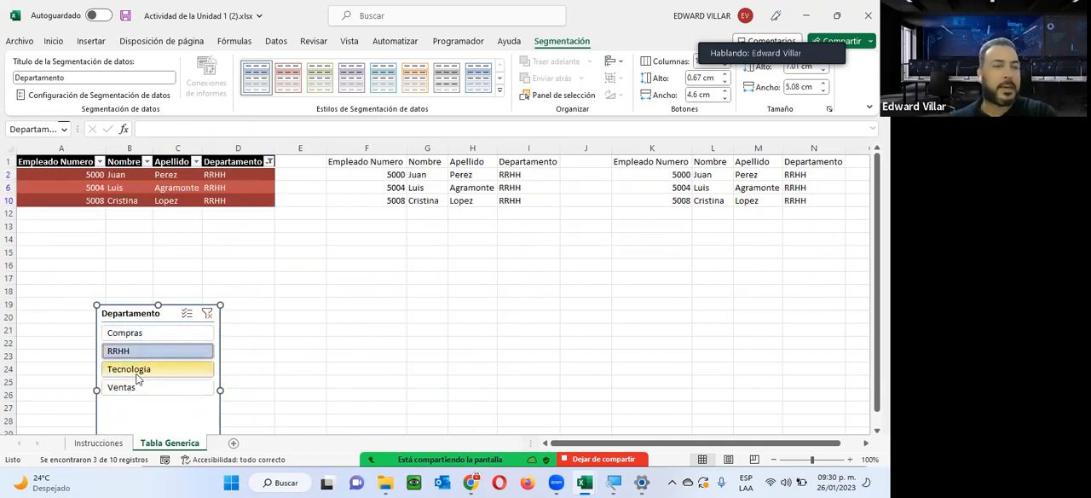
left_click(136, 373)
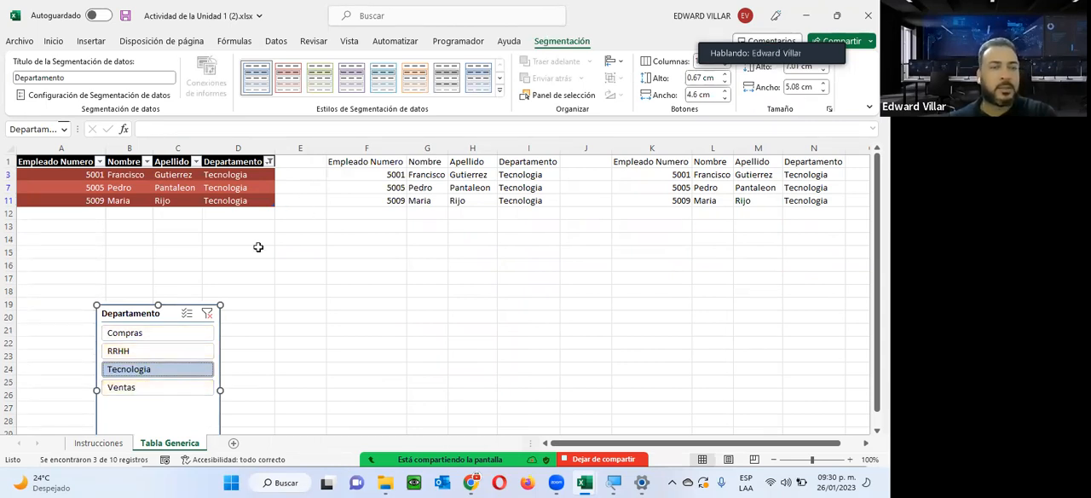
left_click(269, 161)
left_click(141, 326)
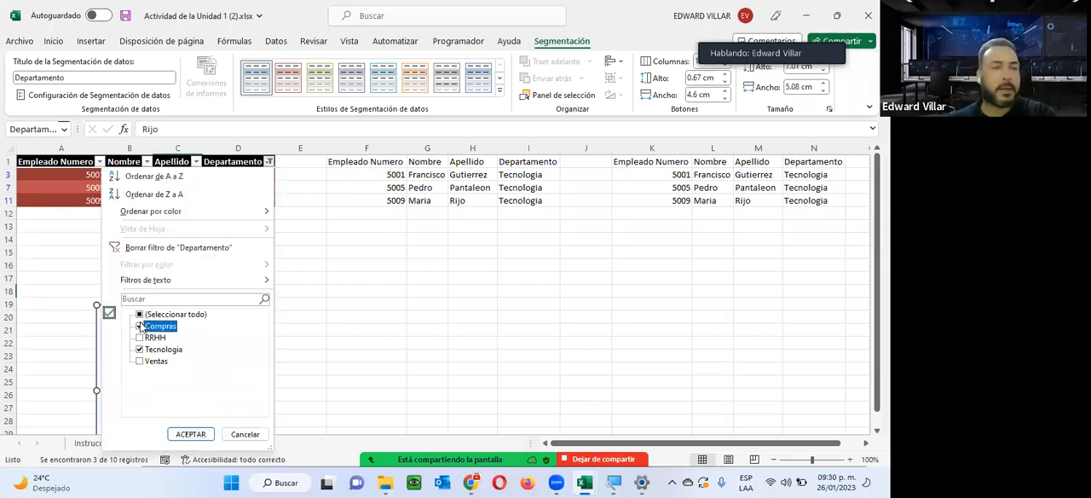
left_click(146, 349)
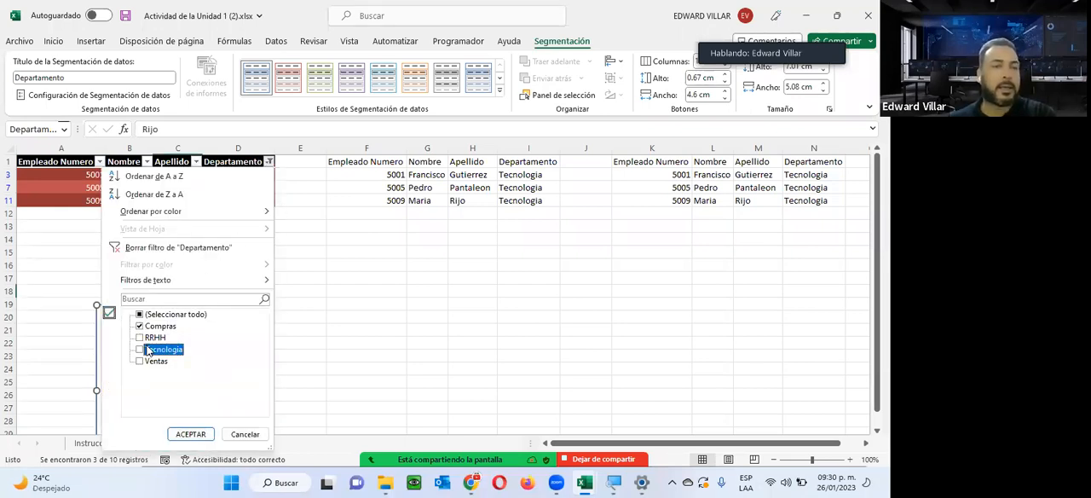
left_click(245, 434)
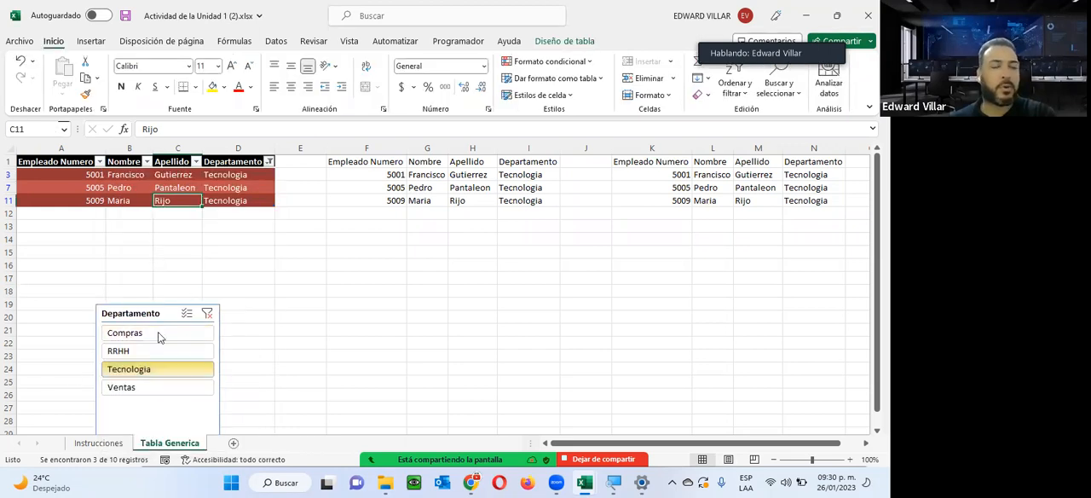
Enable multiple selection in the Departamento slicer, add Compras and Ventas to Tecnologia, and reposition the slicer directly below the first table.
left_click_drag(133, 309, 97, 228)
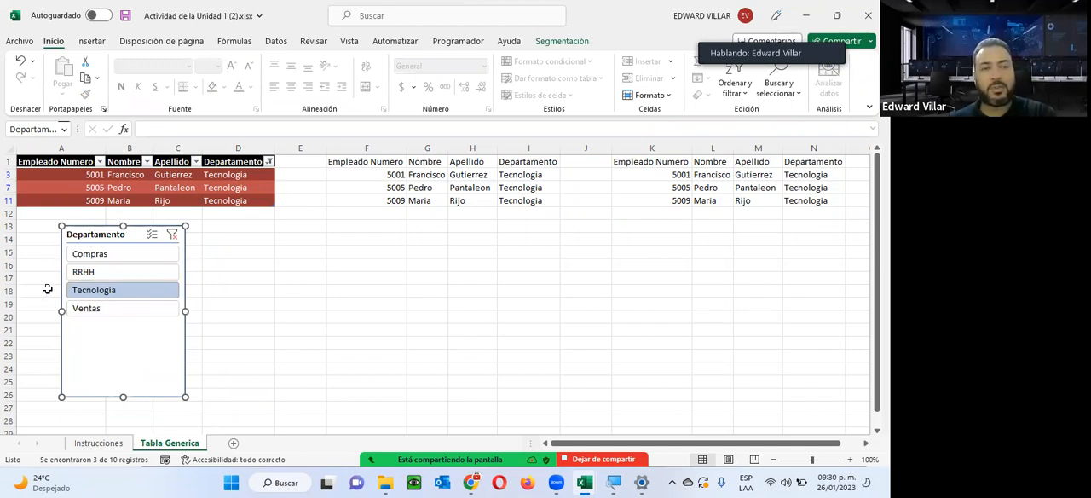
left_click(151, 234)
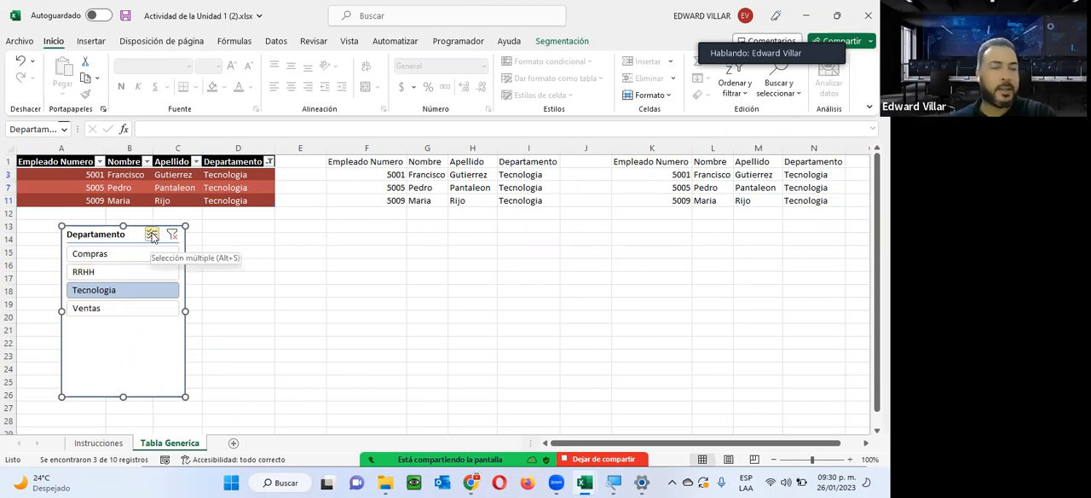
left_click(102, 253)
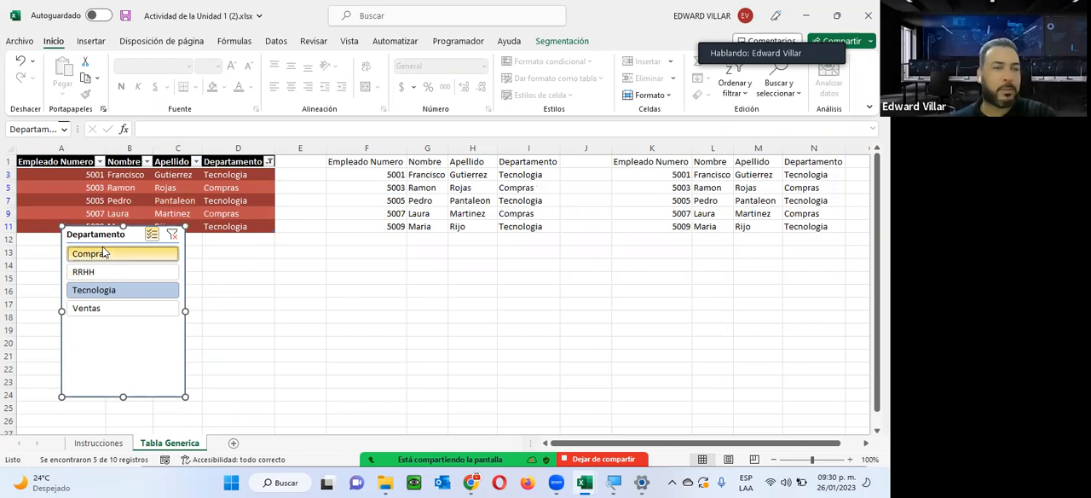
left_click(123, 309)
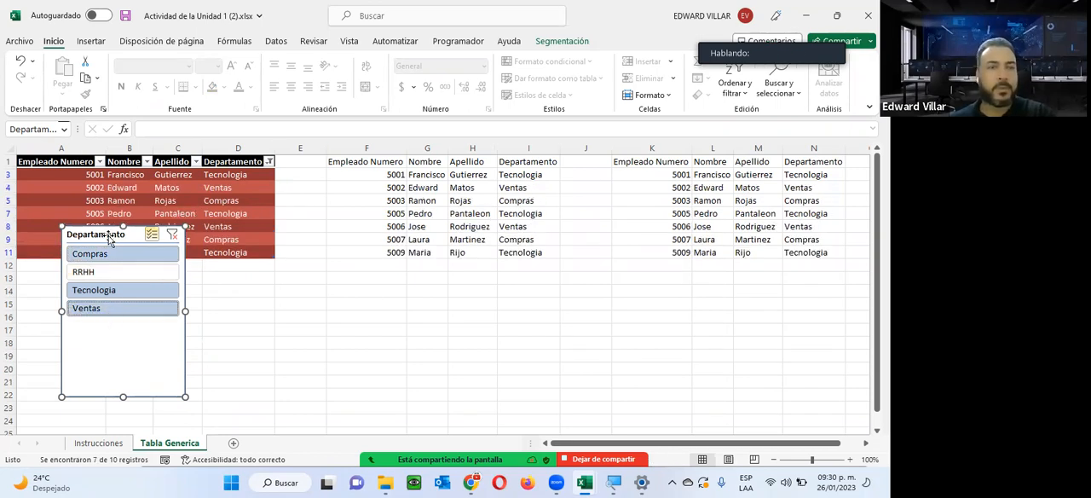
left_click_drag(107, 237, 107, 281)
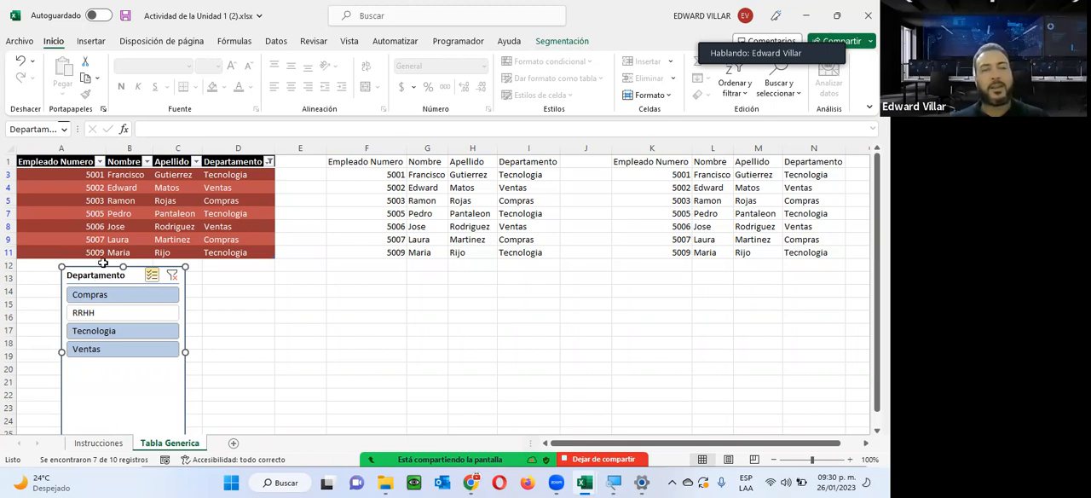
Apply the light red style to the Departamento slicer so it matches the first table's colours.
left_click(566, 44)
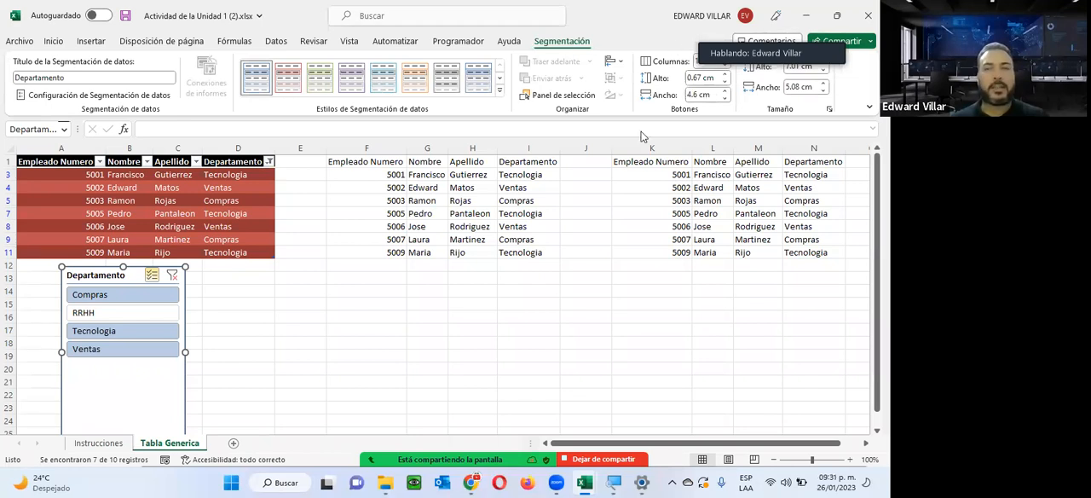
left_click(288, 76)
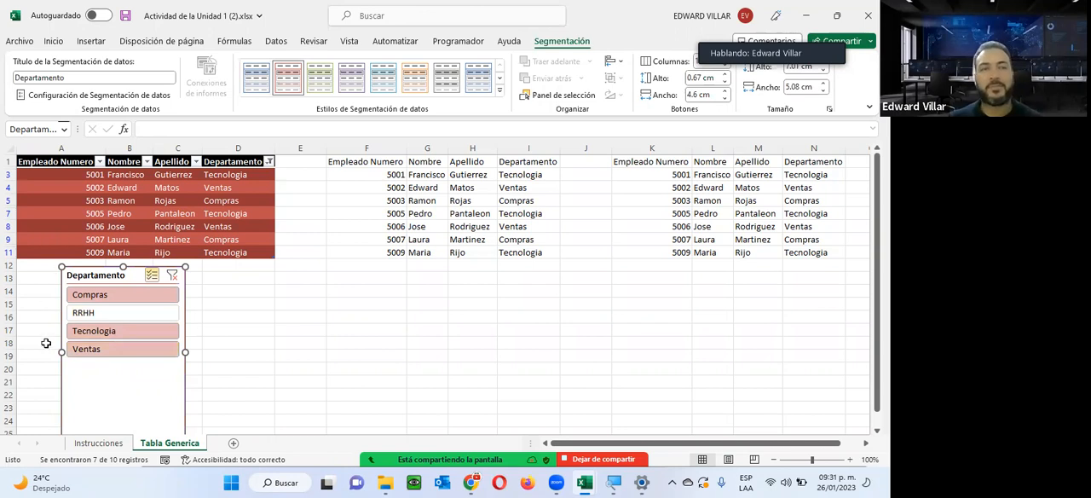
left_click(160, 214)
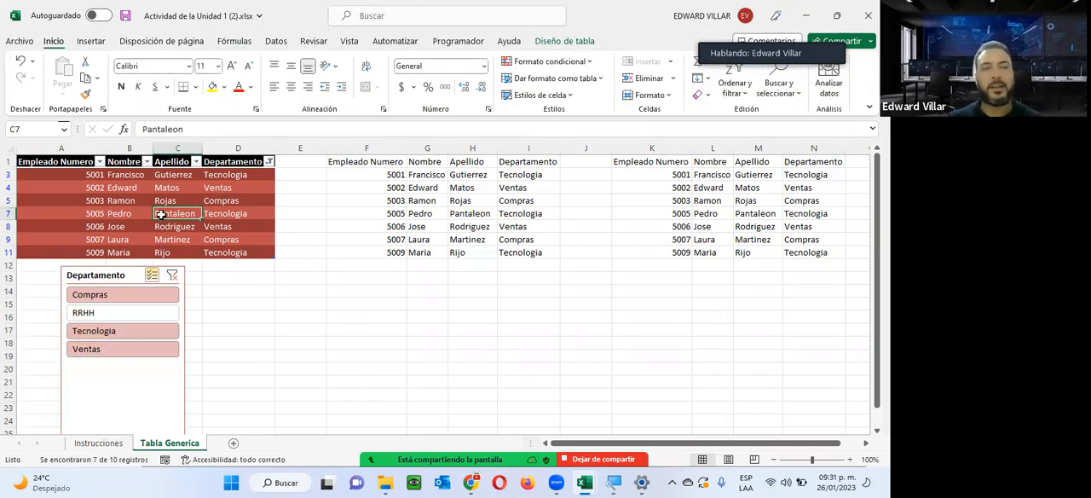
left_click(247, 199)
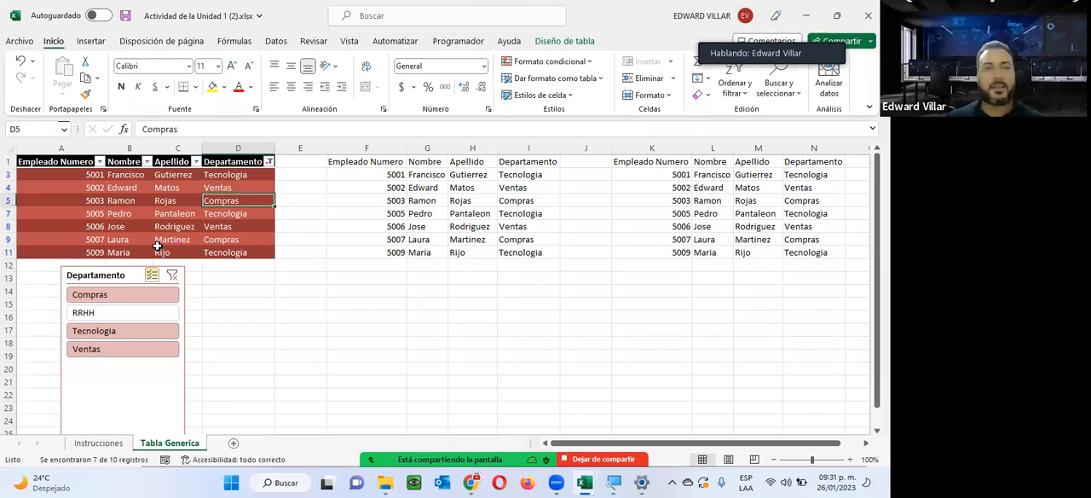
Rename the first table as TablaIntec.
left_click(147, 240)
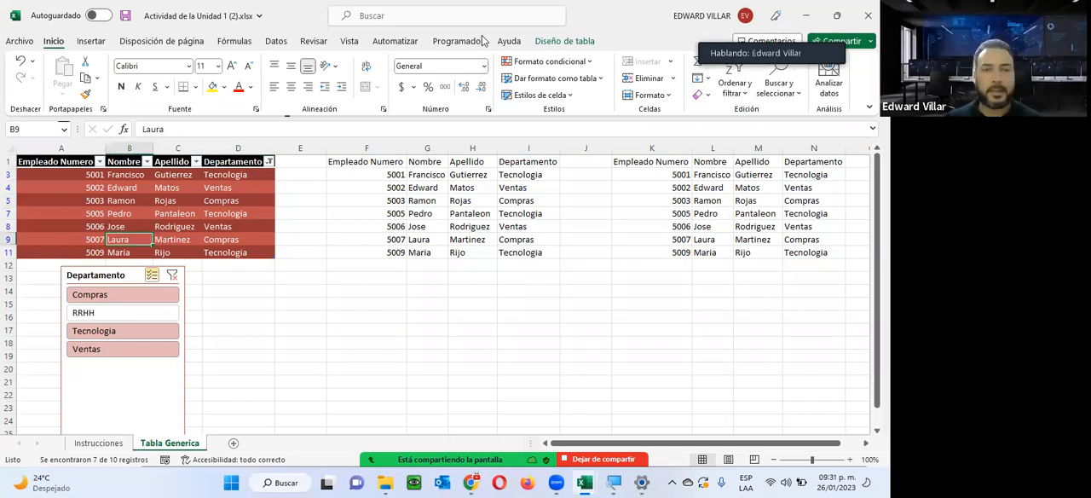
left_click(545, 40)
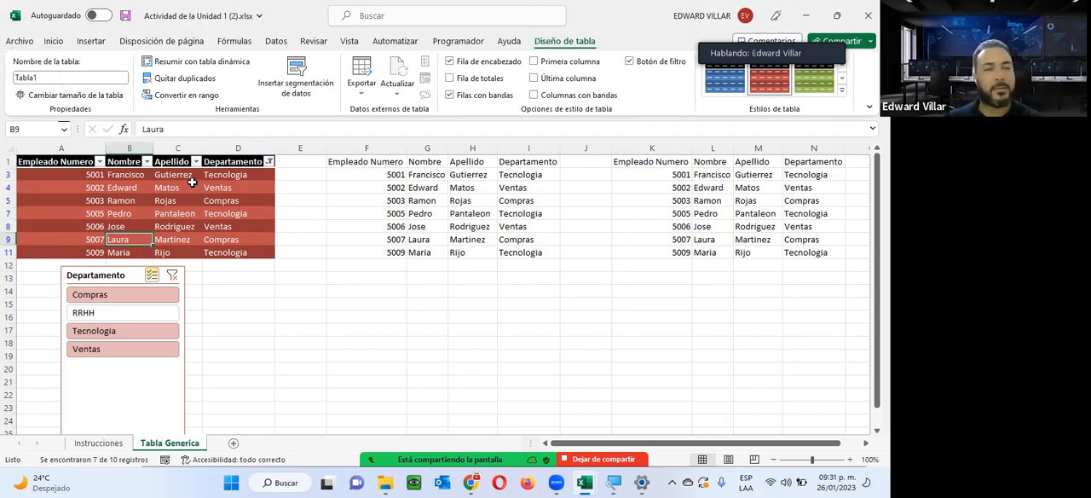
left_click(44, 76)
type("TablaIntec")
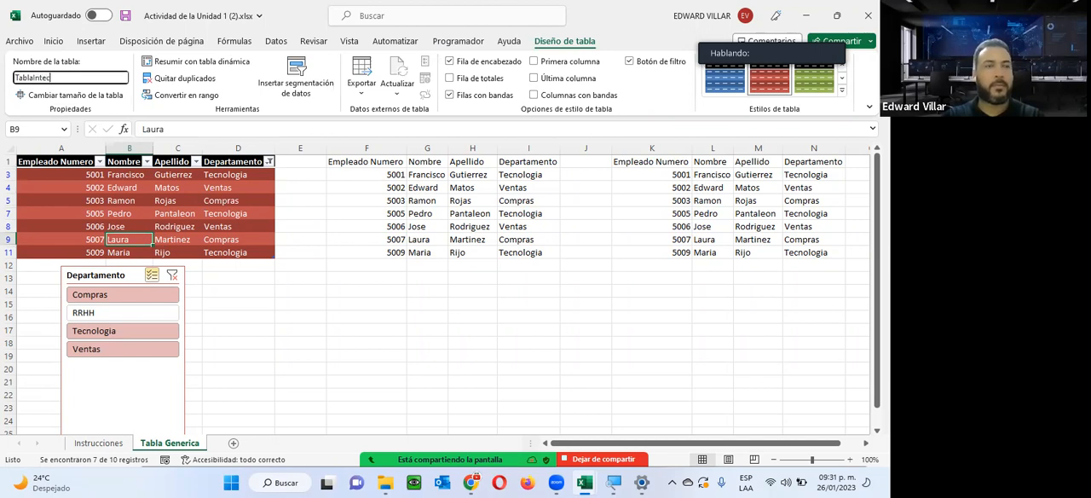
key("Return")
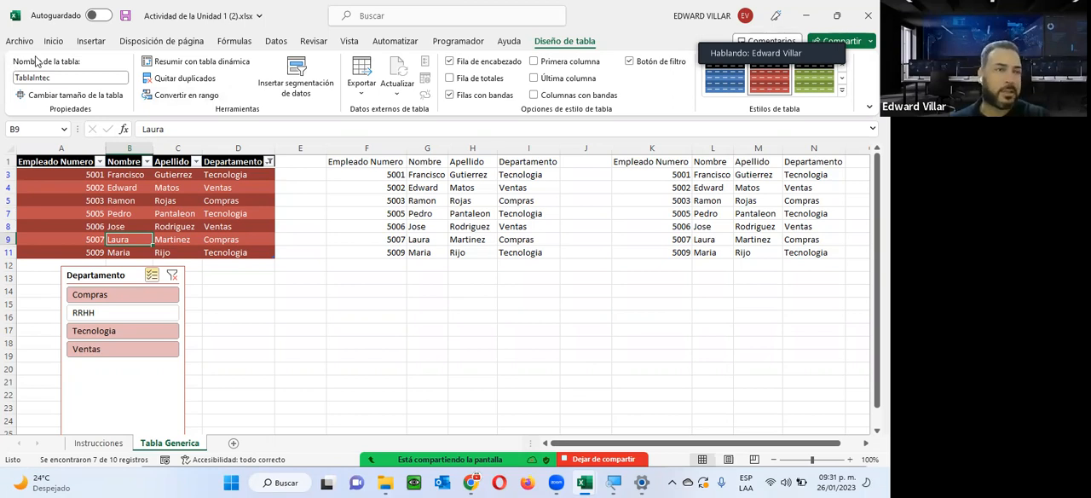
Add a new sheet and enter the formula =TablaIntec in cell A1 to reference the whole first table.
left_click(234, 451)
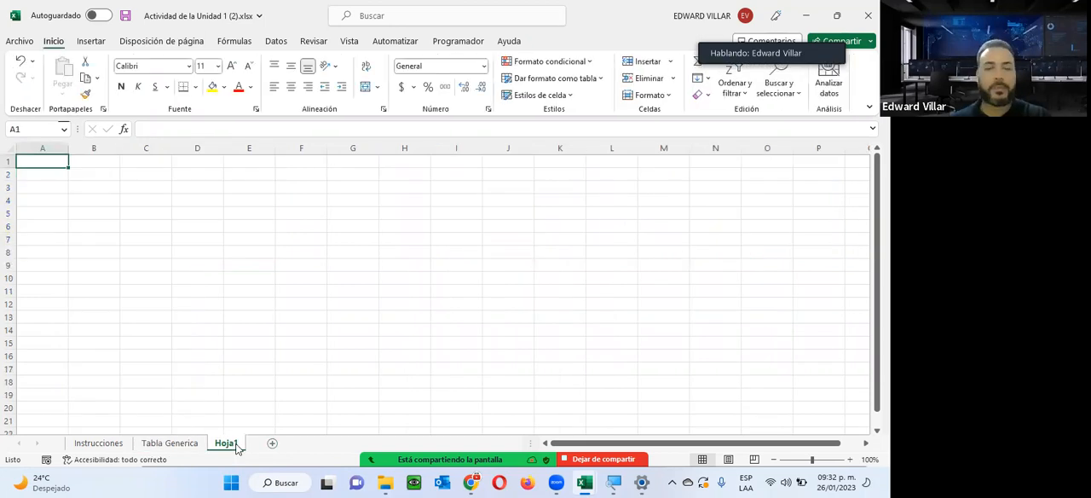
type("=")
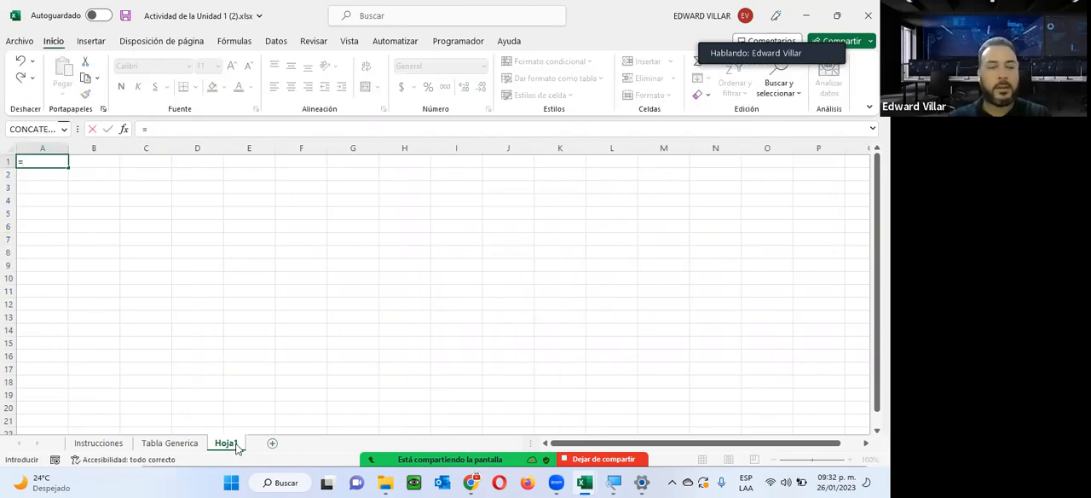
type("Ta")
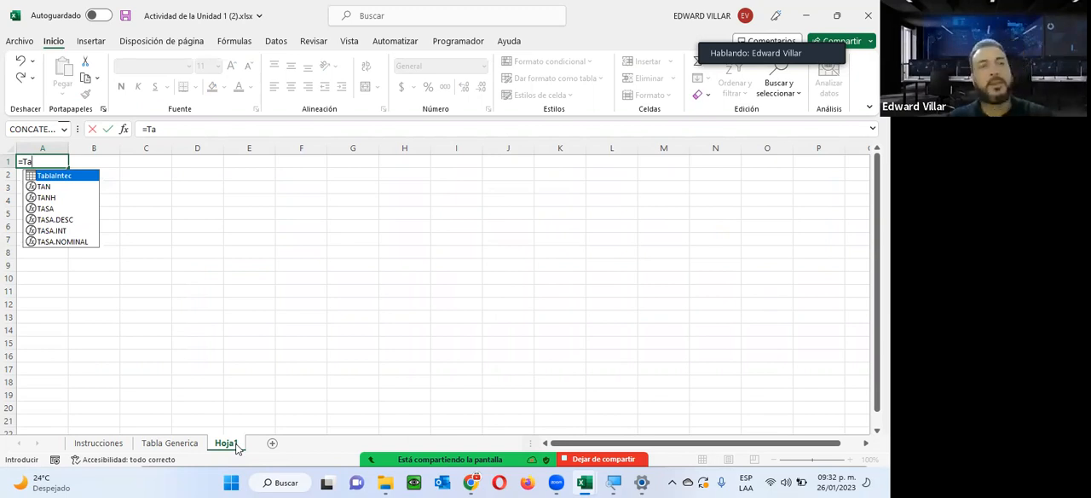
key("Return")
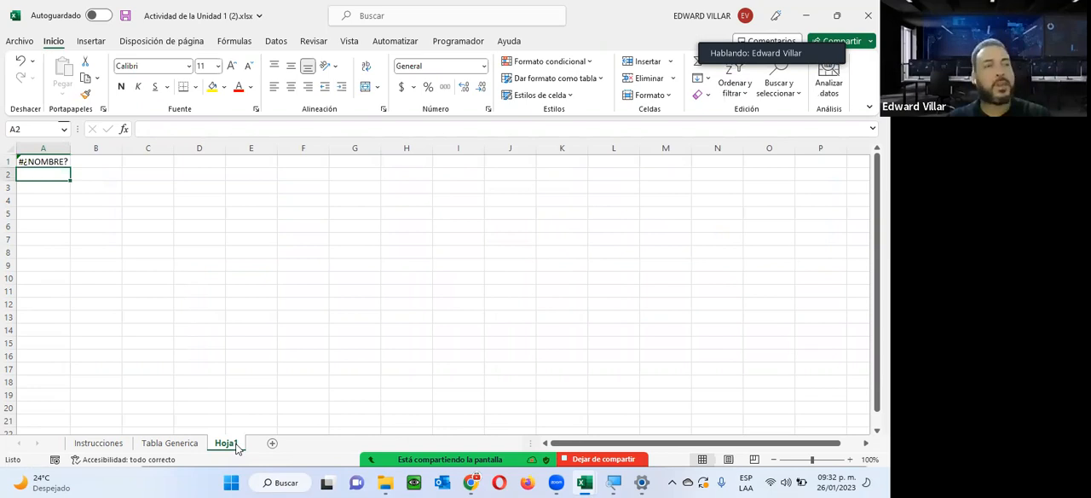
key("Up")
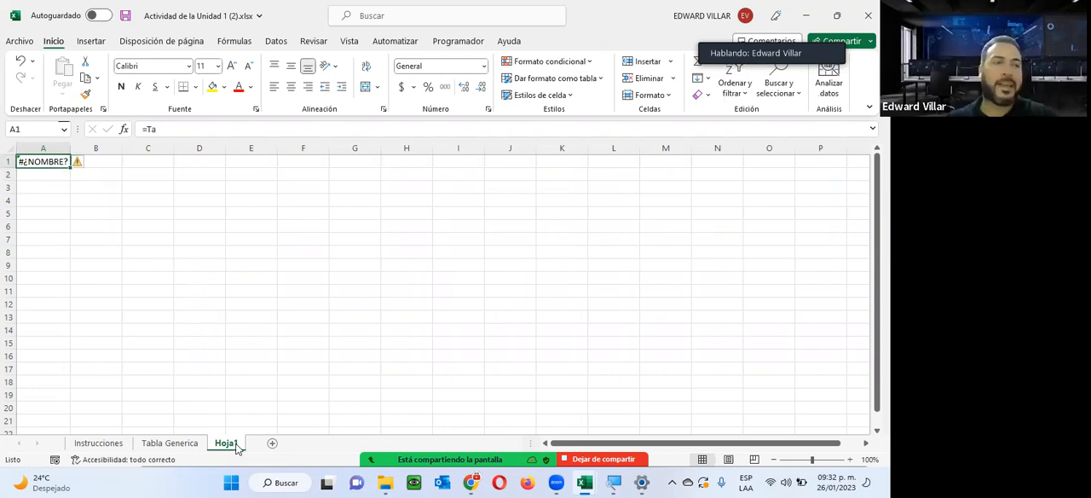
left_click(162, 128)
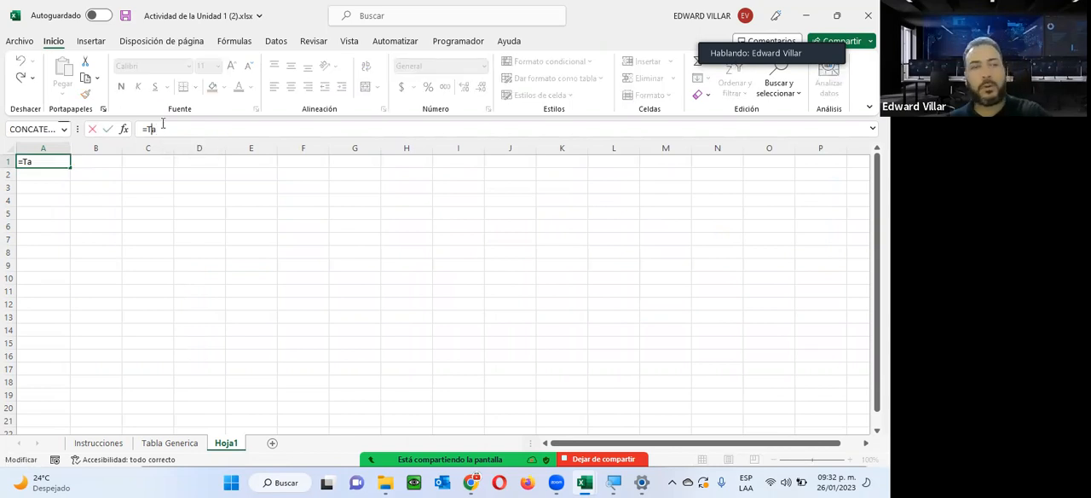
type("b")
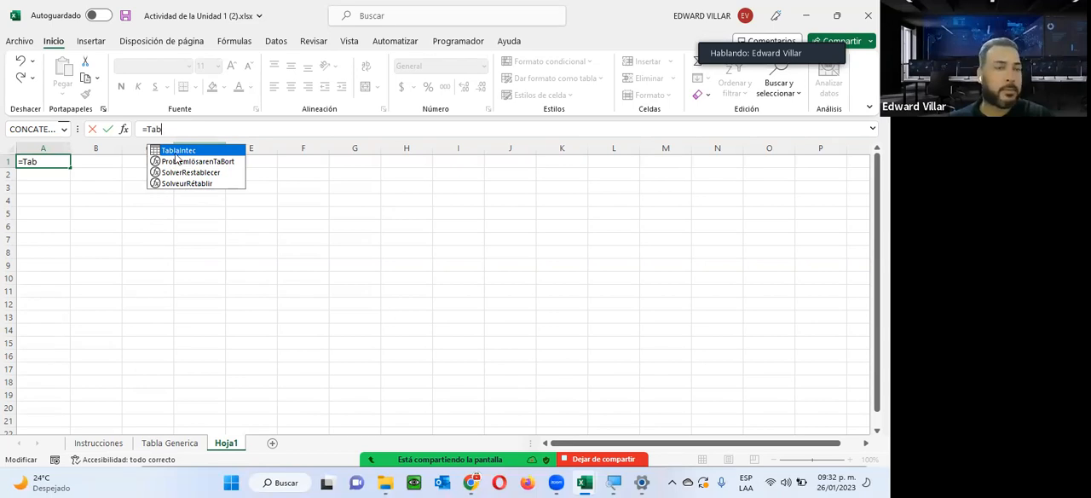
double_click(178, 150)
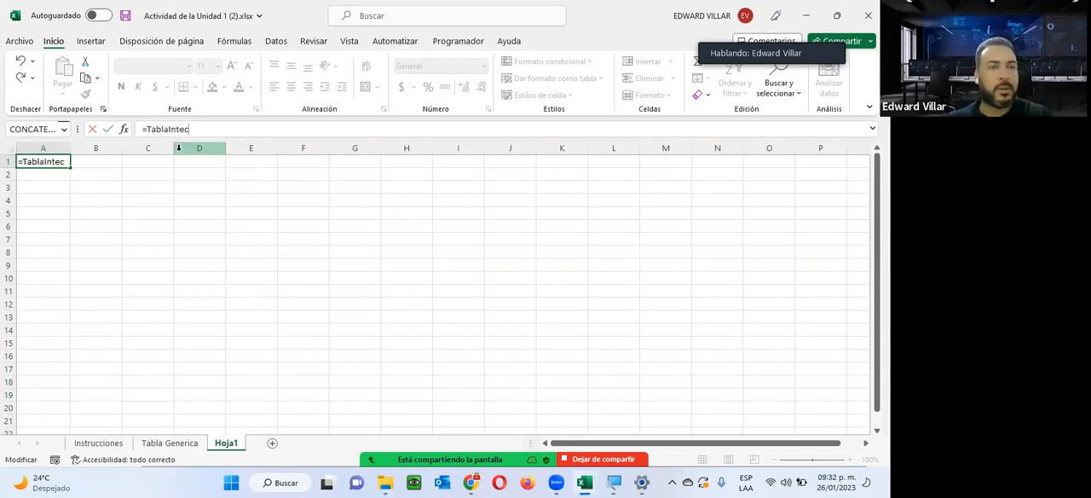
key("Return")
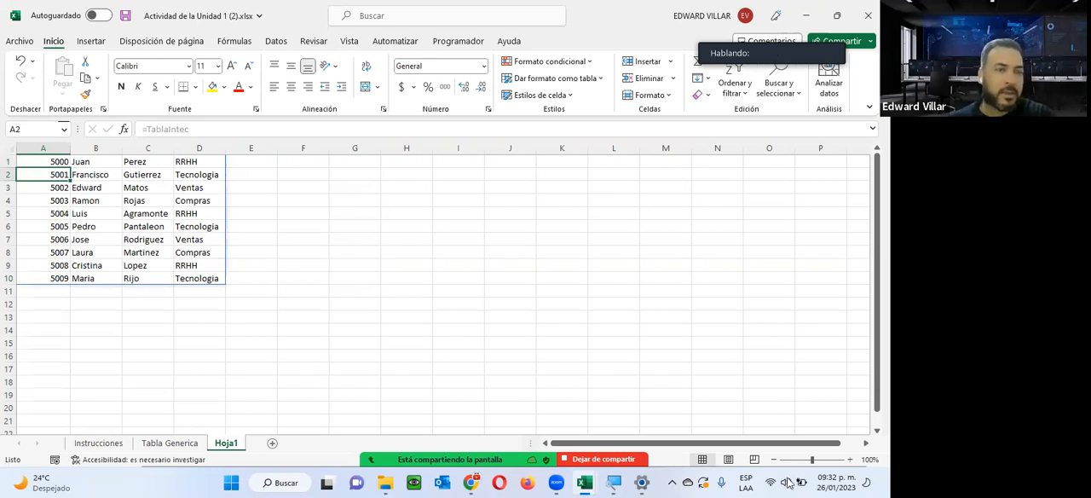
Append an "a" to the first name in cell B5 of the Tabla Generica sheet and check the same record on Hoja1.
left_click(150, 445)
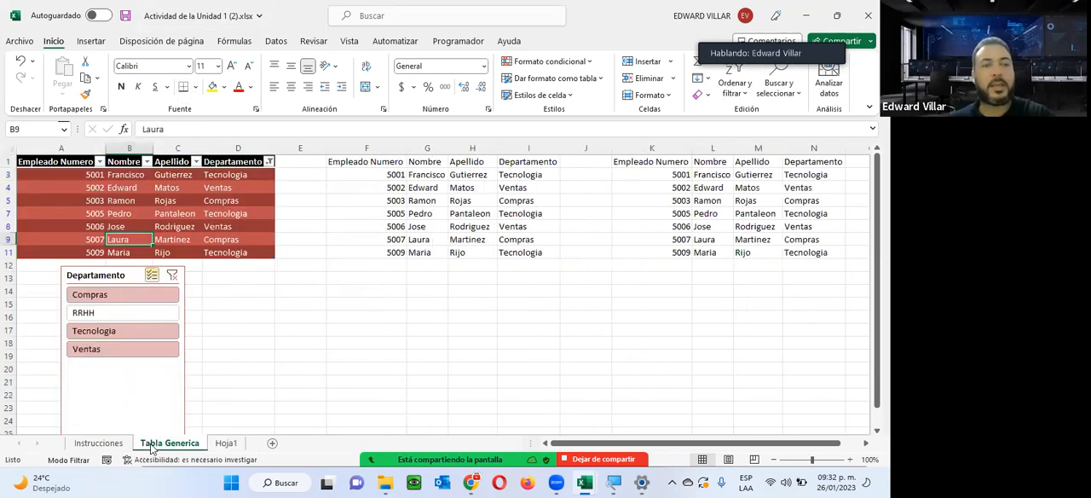
left_click(112, 226)
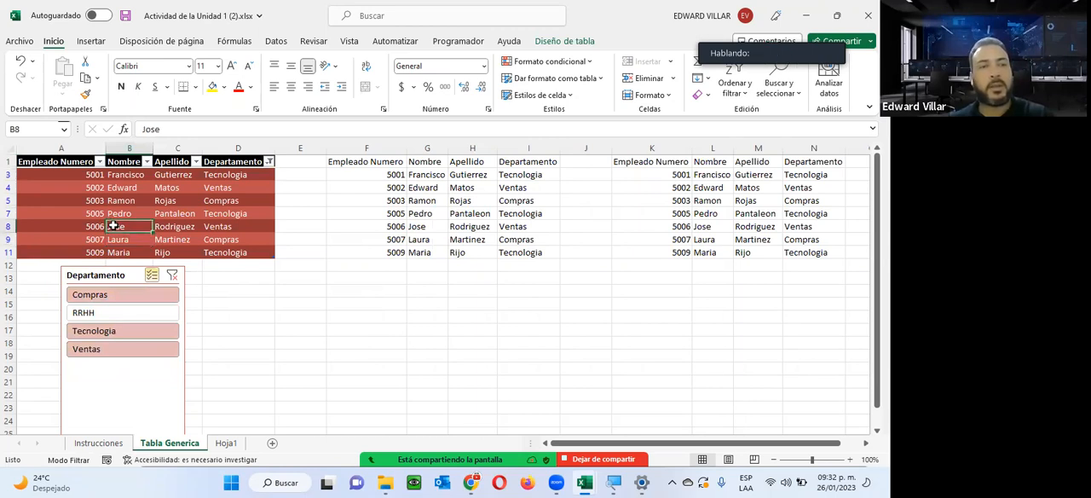
left_click(128, 202)
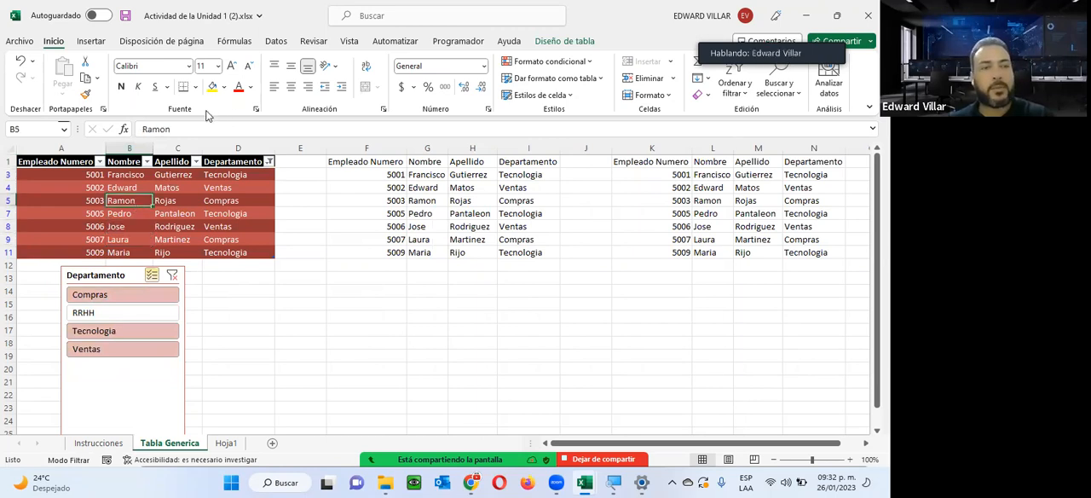
left_click(191, 124)
type("a")
key("Return")
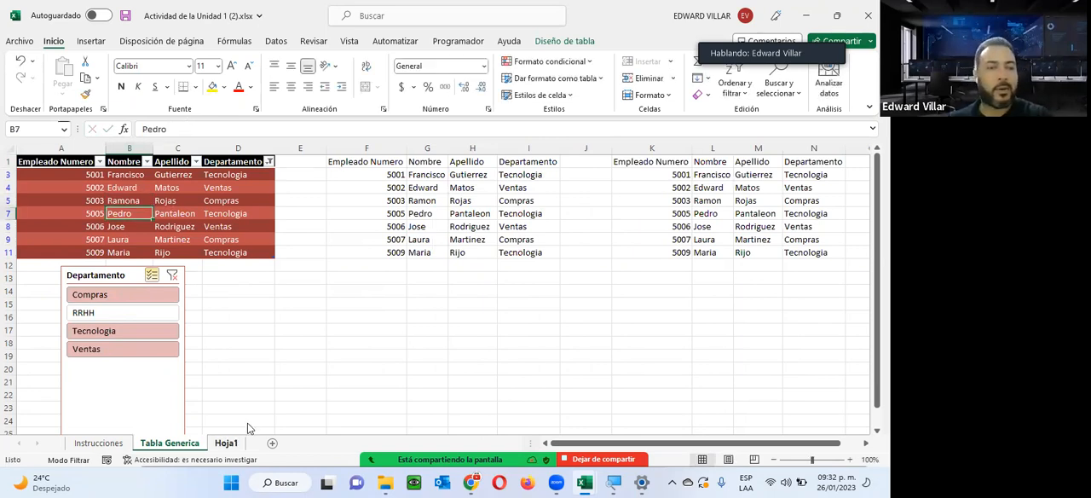
left_click(226, 442)
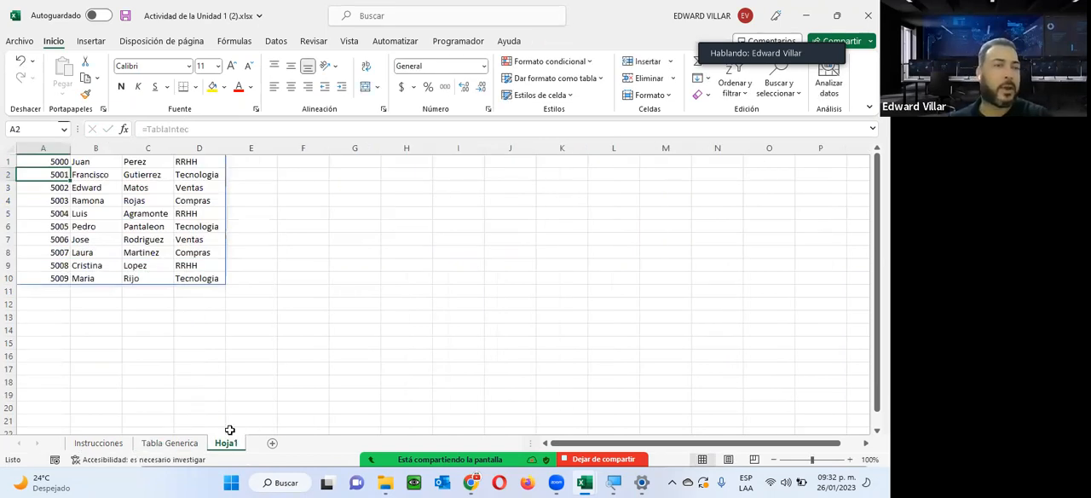
left_click(75, 203)
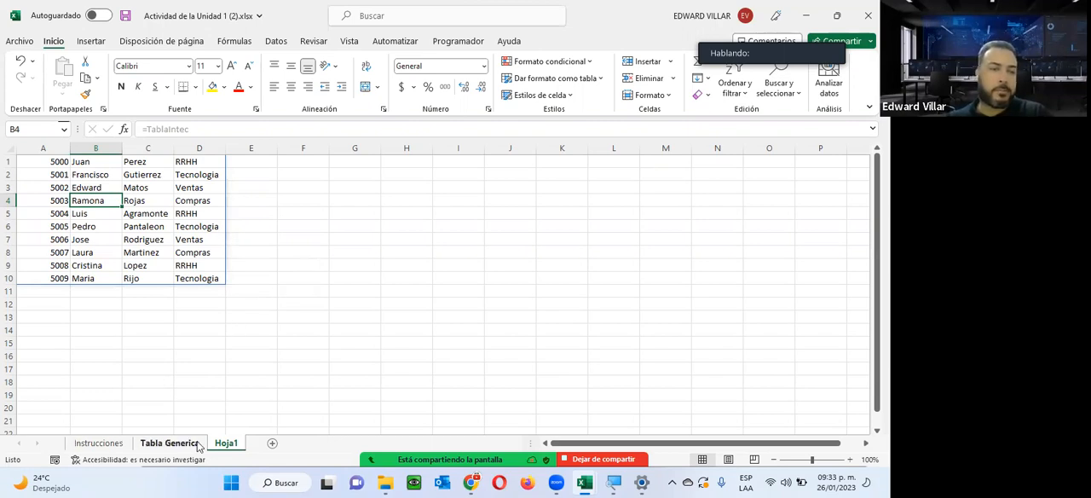
Apply the style Rojo, Estilo de tabla medio 3 to the first table on Tabla Generica and convert it to a normal range.
left_click(169, 443)
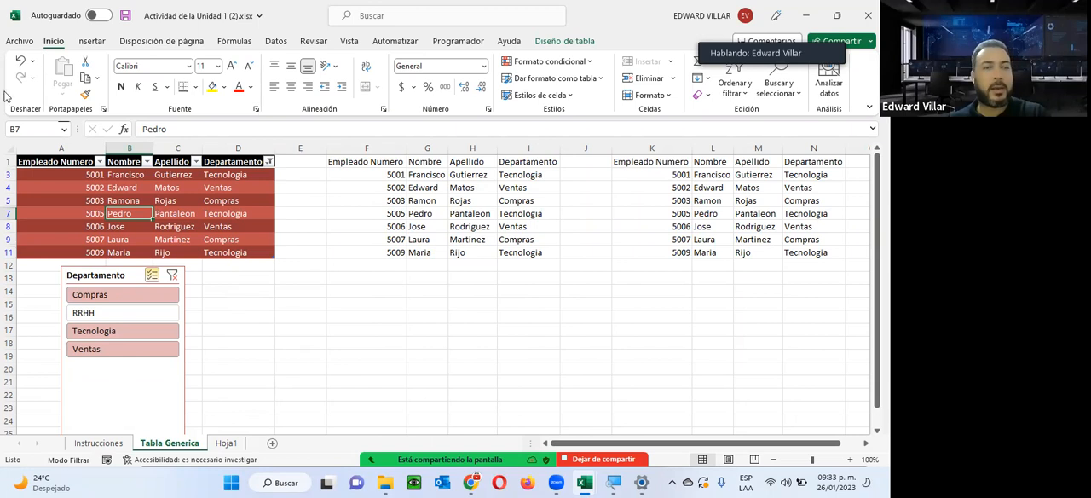
left_click(569, 41)
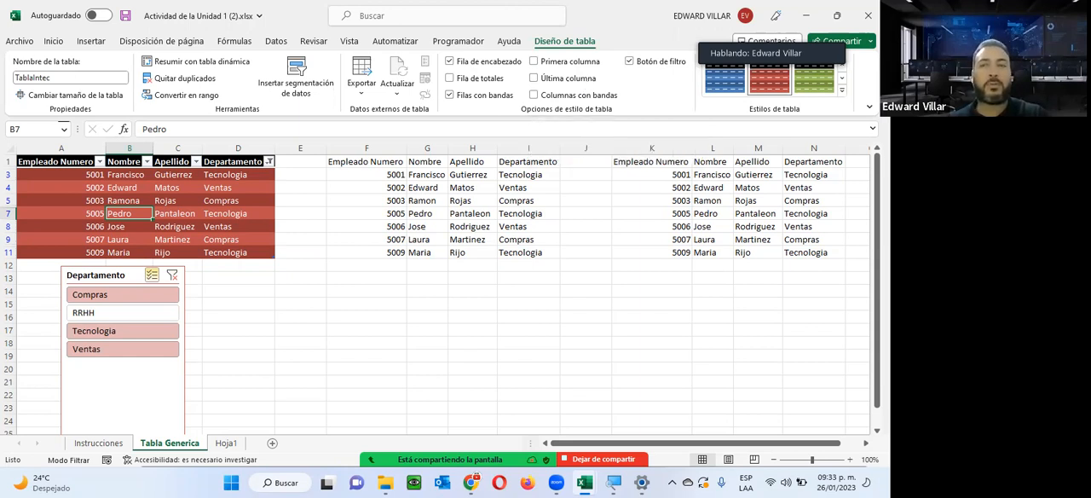
left_click(841, 90)
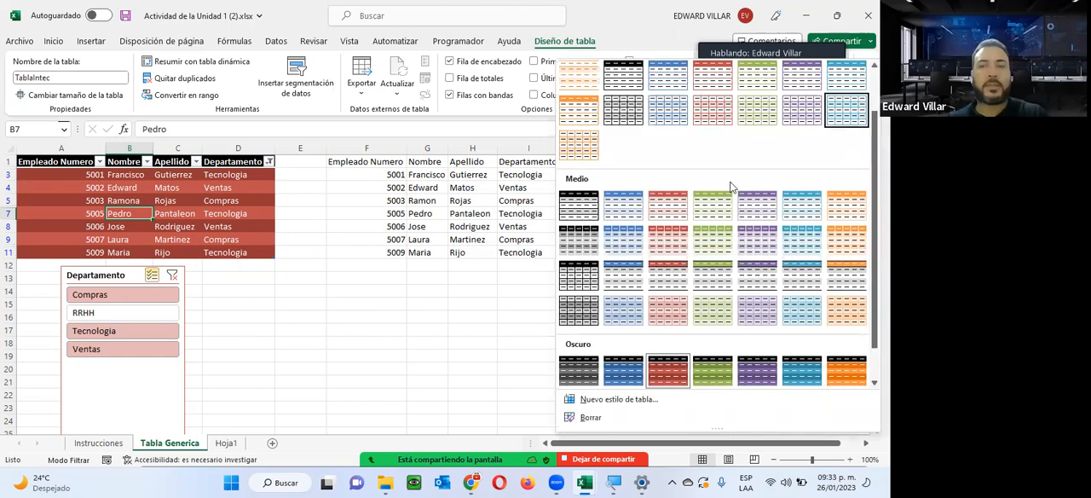
left_click(670, 211)
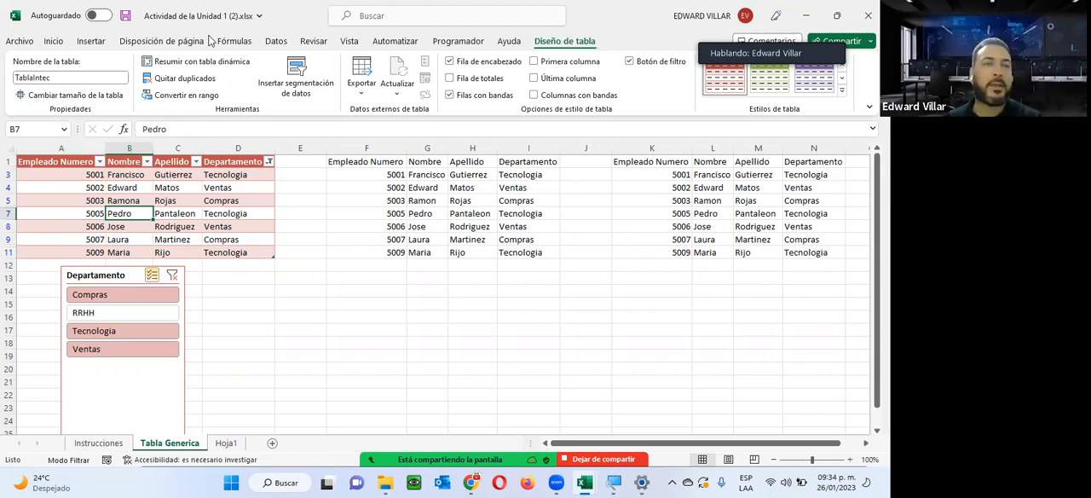
left_click(186, 94)
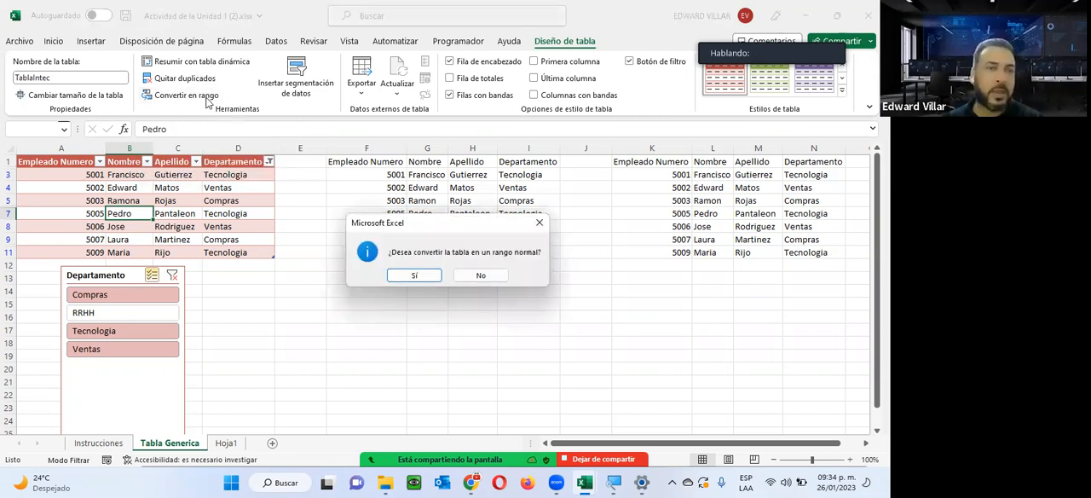
left_click(414, 275)
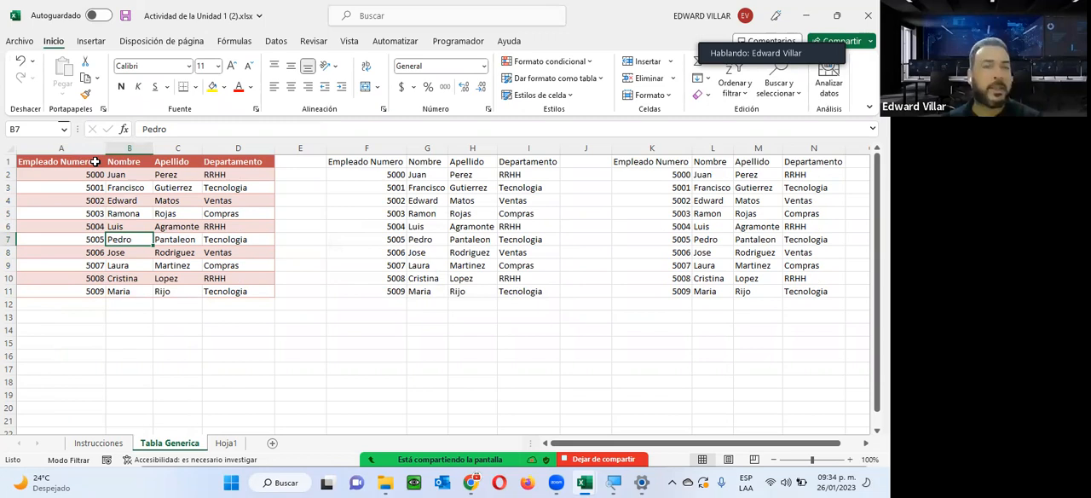
Examine the converted employee data in A1:D11 to see which formats and table features it retains.
left_click_drag(81, 162, 233, 288)
left_click(231, 286)
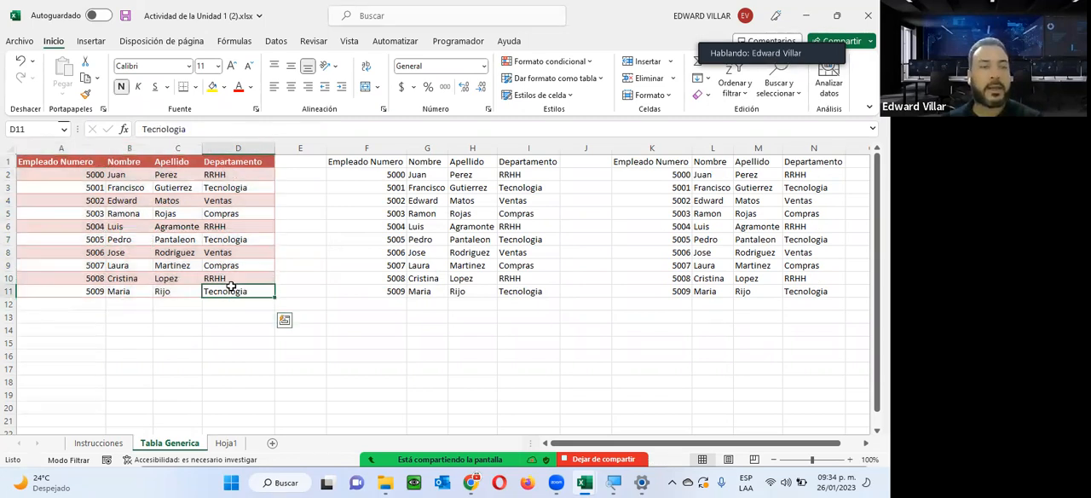
left_click(96, 252)
left_click(112, 210)
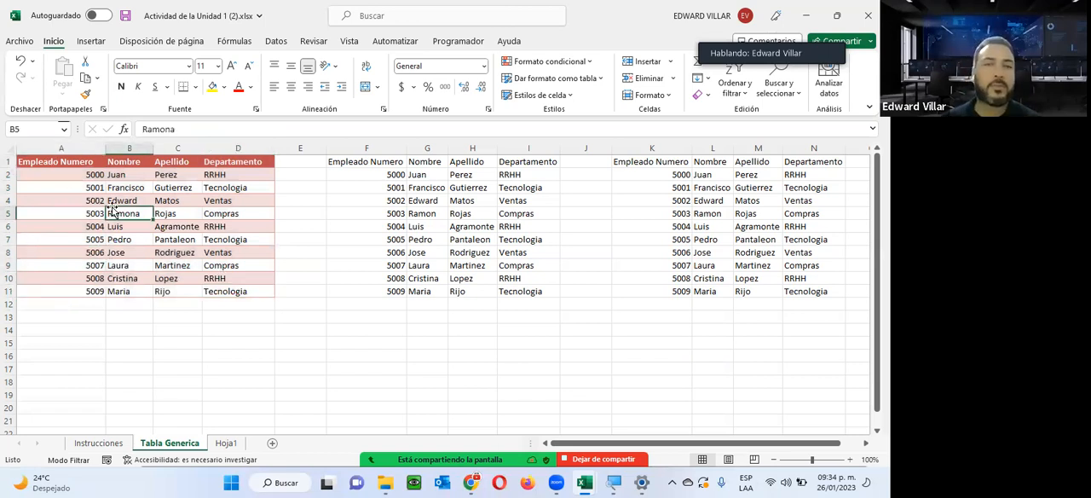
left_click(158, 224)
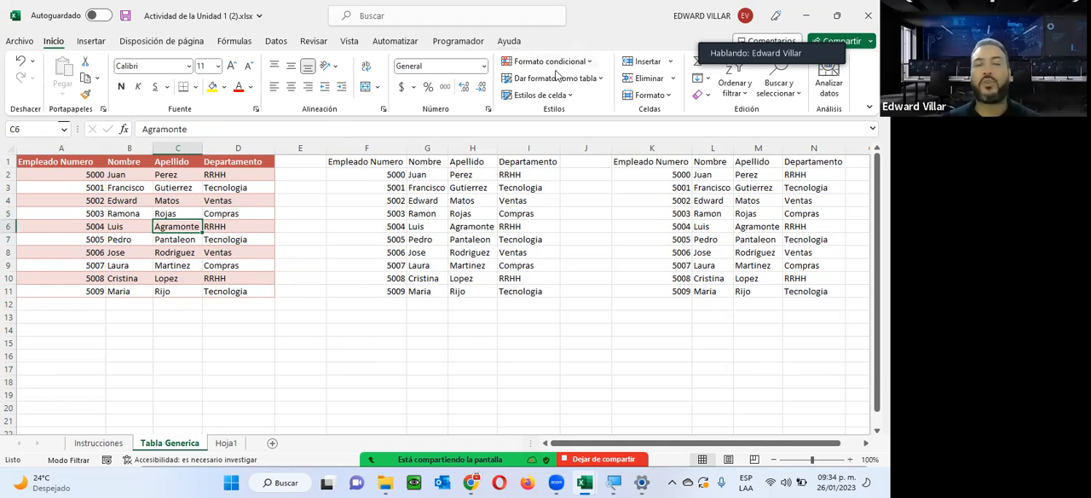
left_click(215, 184)
left_click_drag(53, 161, 230, 286)
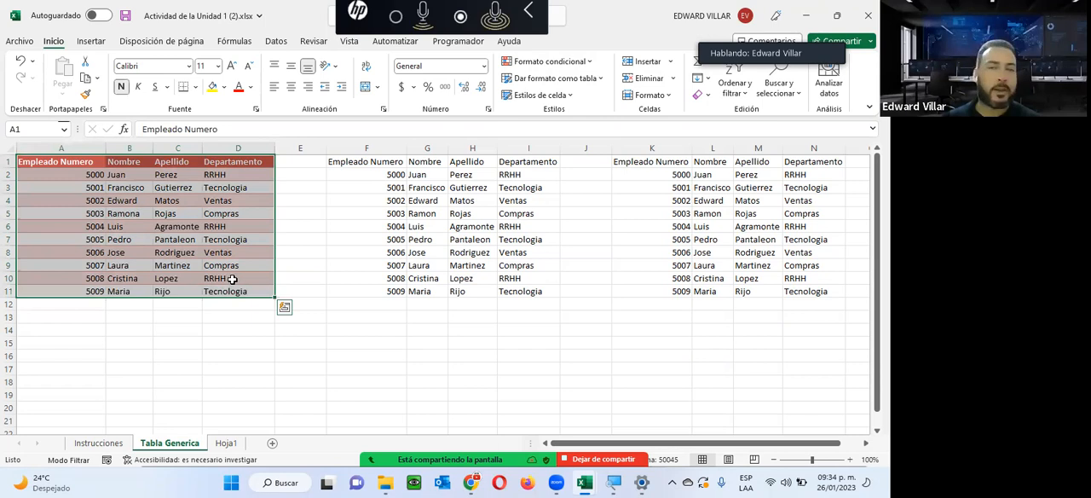
left_click(228, 238)
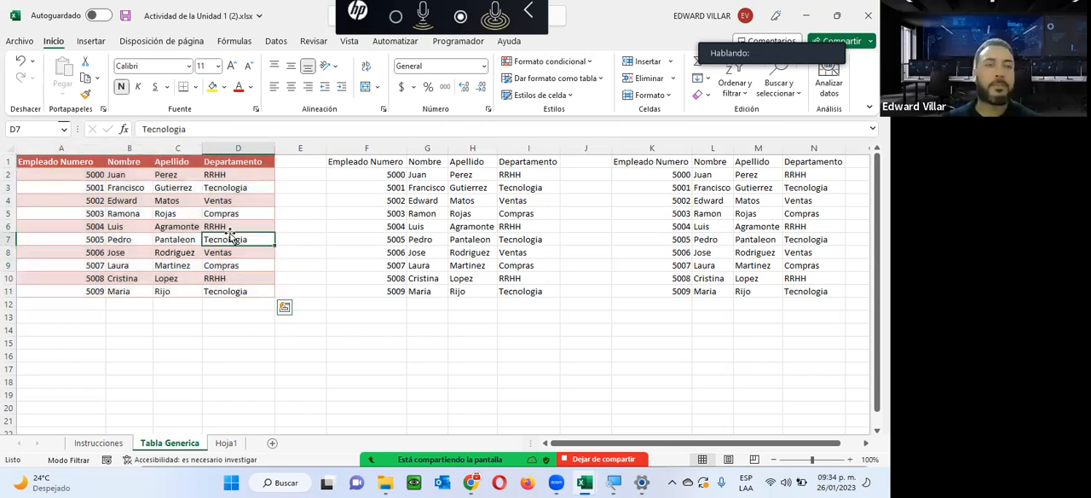
left_click(179, 226)
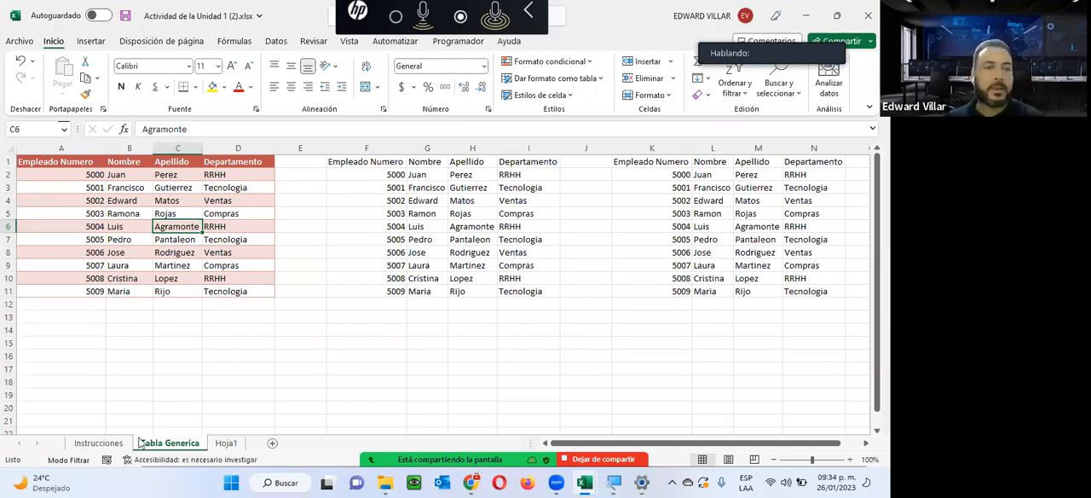
Consult the exercise instructions, then format the second data group F1:I11 as a table with headers in a light red style.
left_click(107, 444)
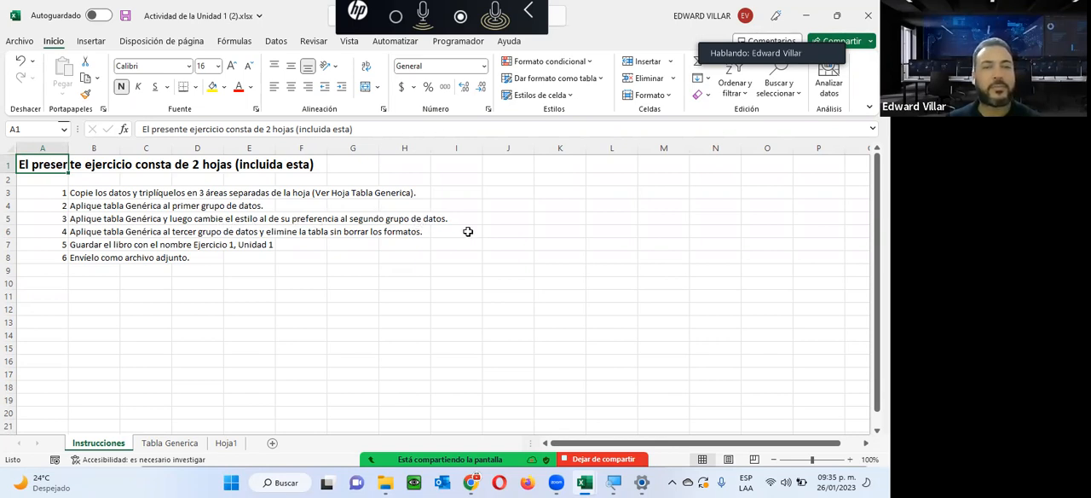
left_click(170, 442)
left_click_drag(365, 163, 558, 293)
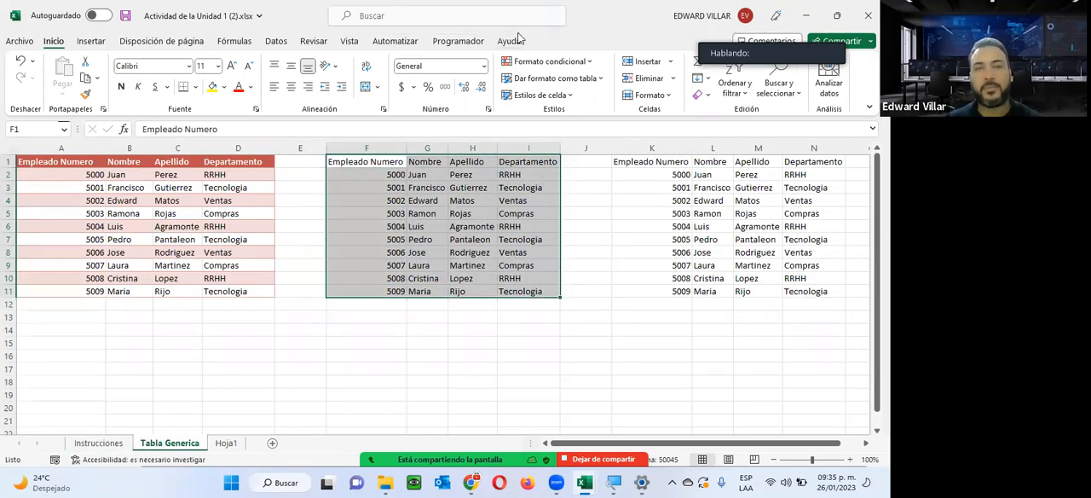
left_click(534, 80)
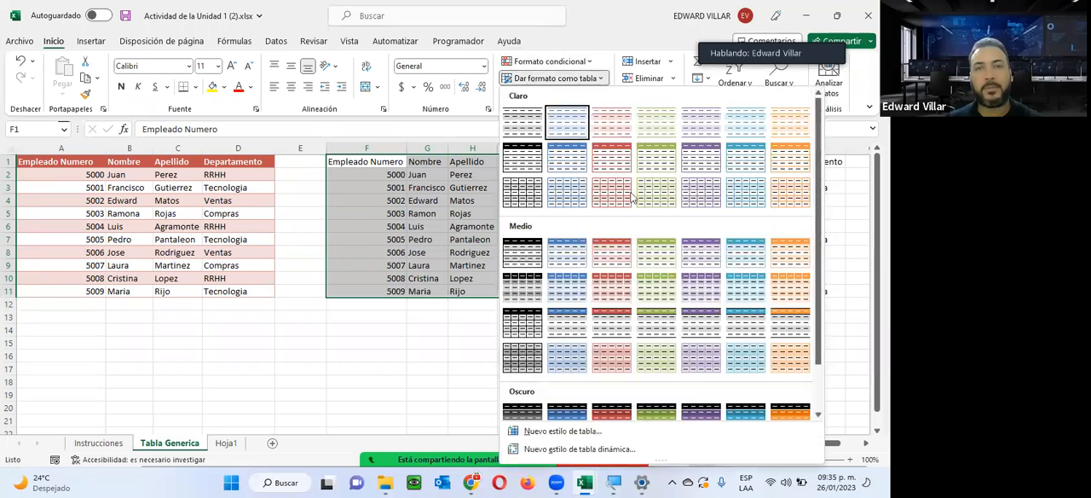
left_click(613, 156)
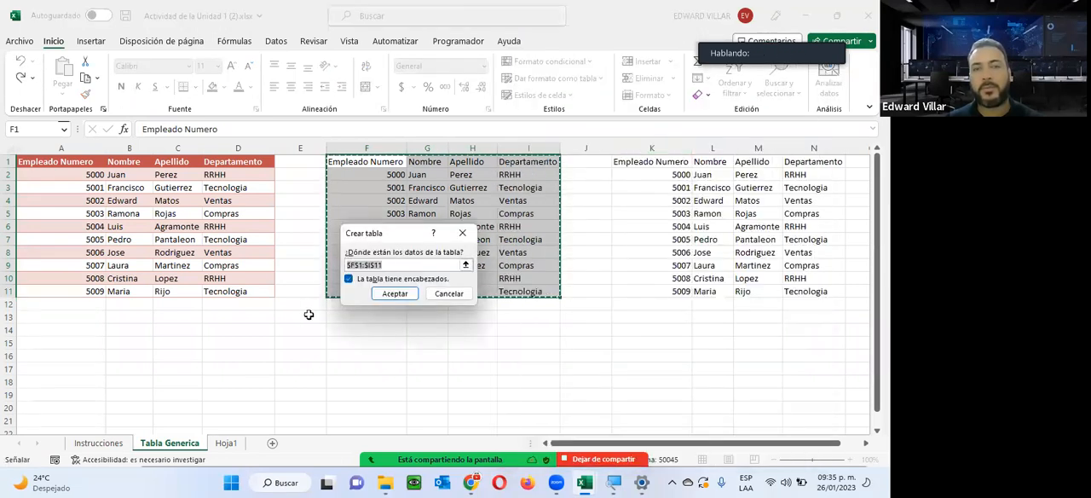
left_click(394, 293)
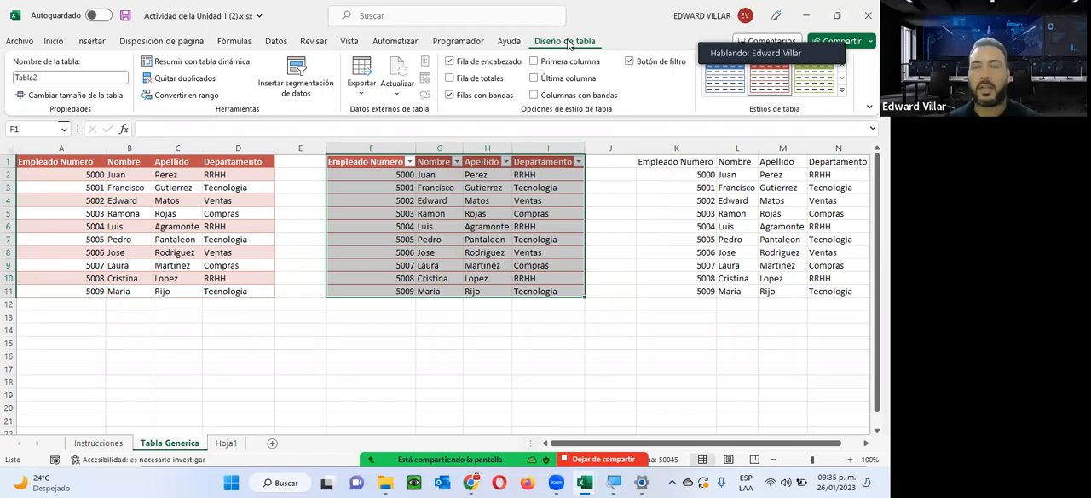
left_click(368, 210)
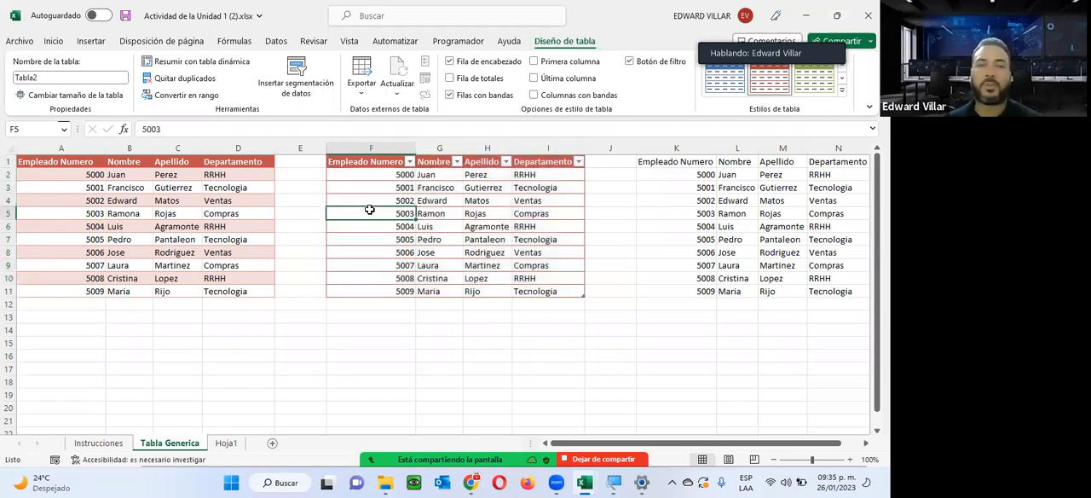
left_click(468, 212)
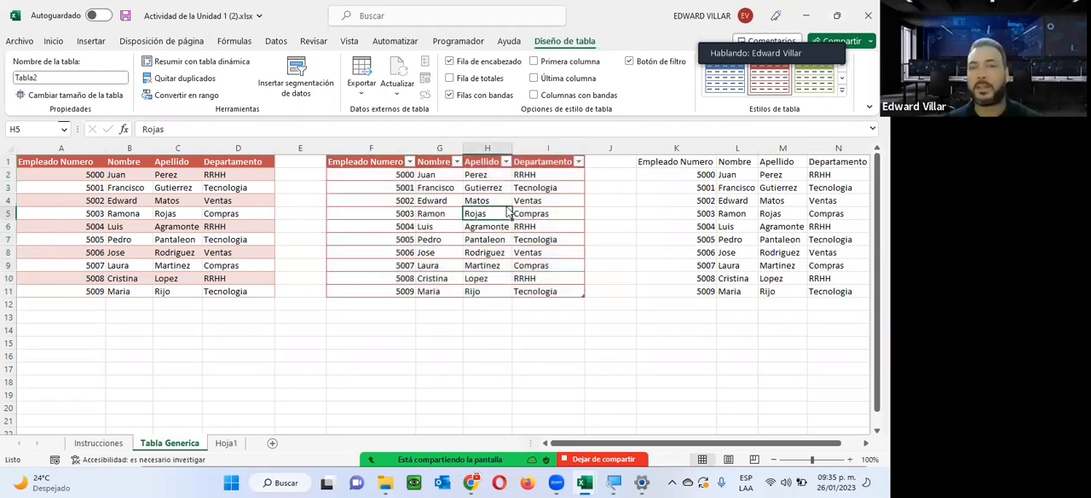
left_click(616, 267)
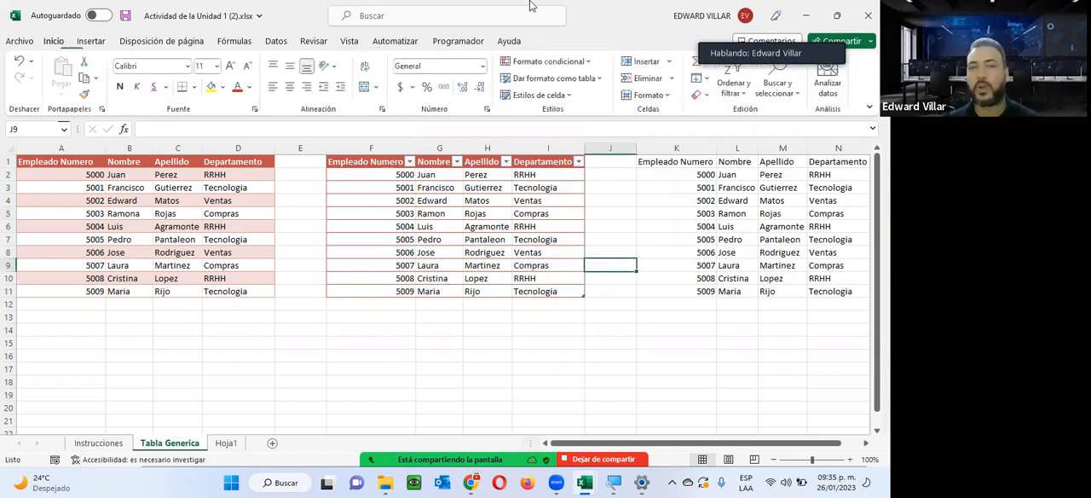
Change the style of the second table F1:I11 to a medium one with red headers and grey bands.
left_click(423, 213)
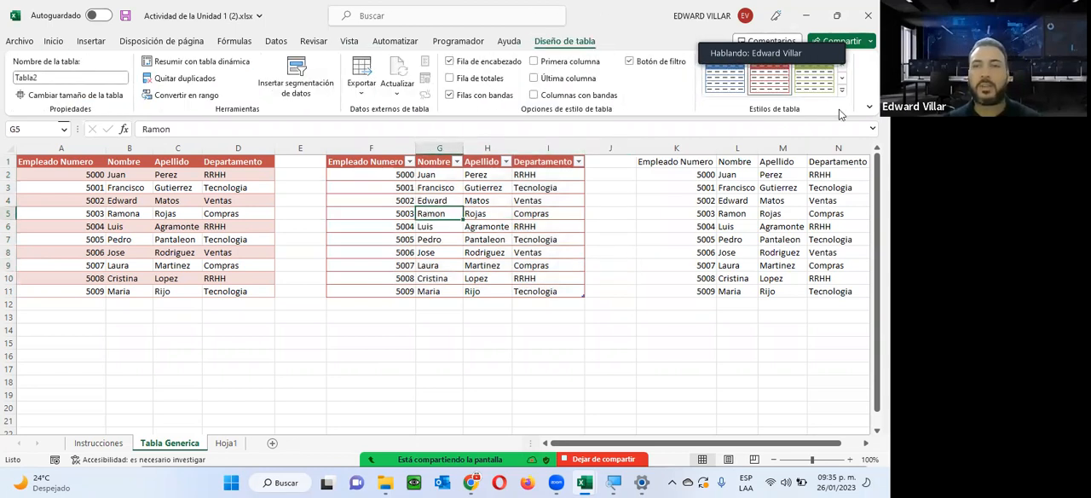
left_click(841, 88)
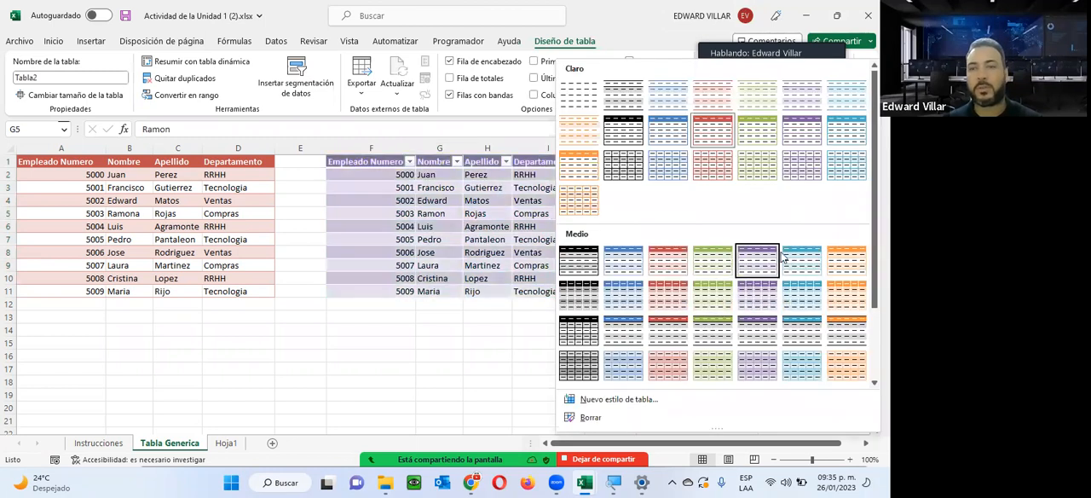
left_click(667, 330)
Consult the exercise instructions, then format the third data group K1:N11 as a table with headers in a medium green style with grey bands.
left_click(98, 443)
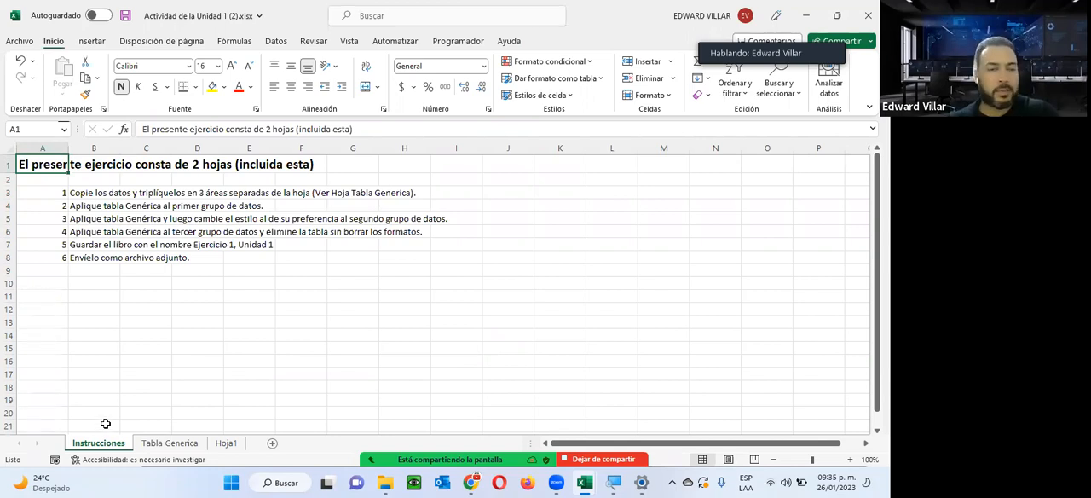
left_click(169, 442)
left_click(361, 210)
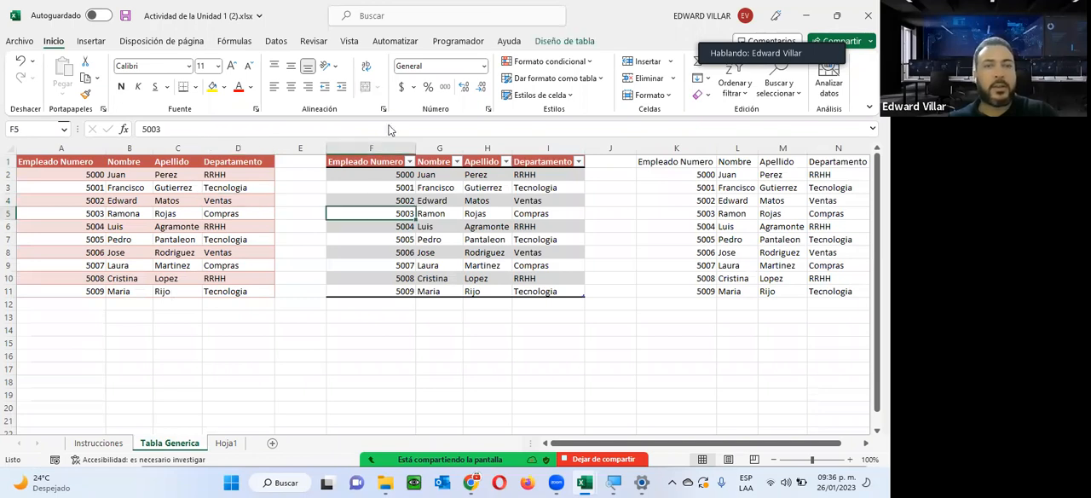
left_click(560, 40)
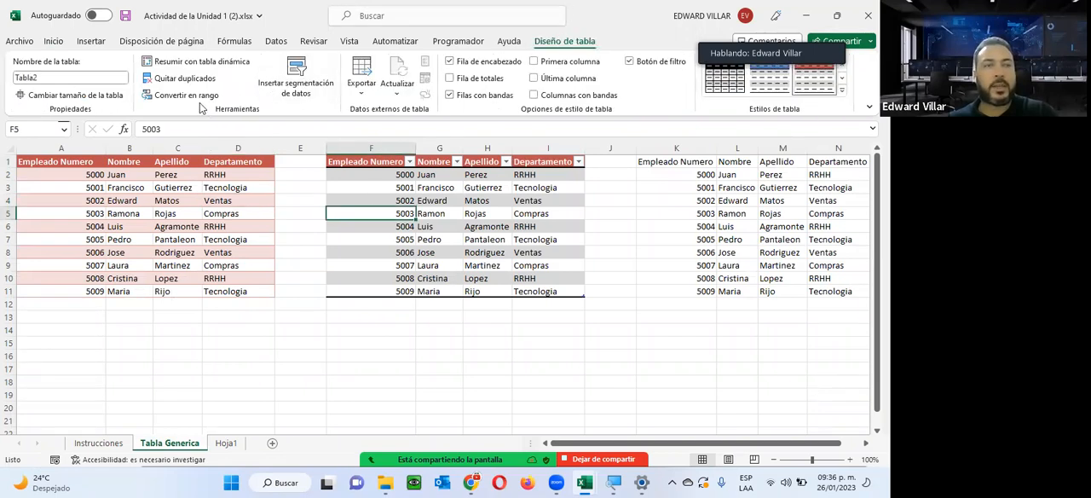
left_click_drag(670, 162, 819, 300)
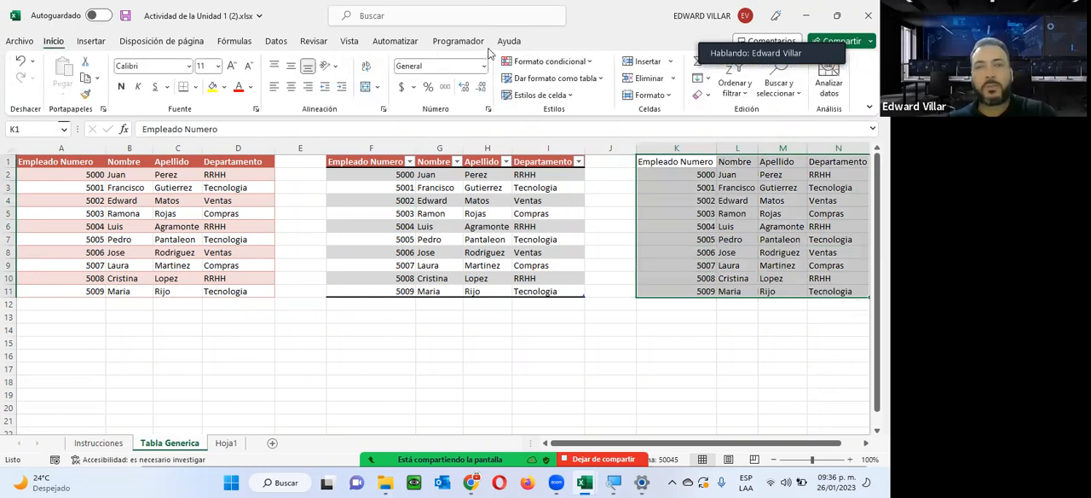
left_click(554, 77)
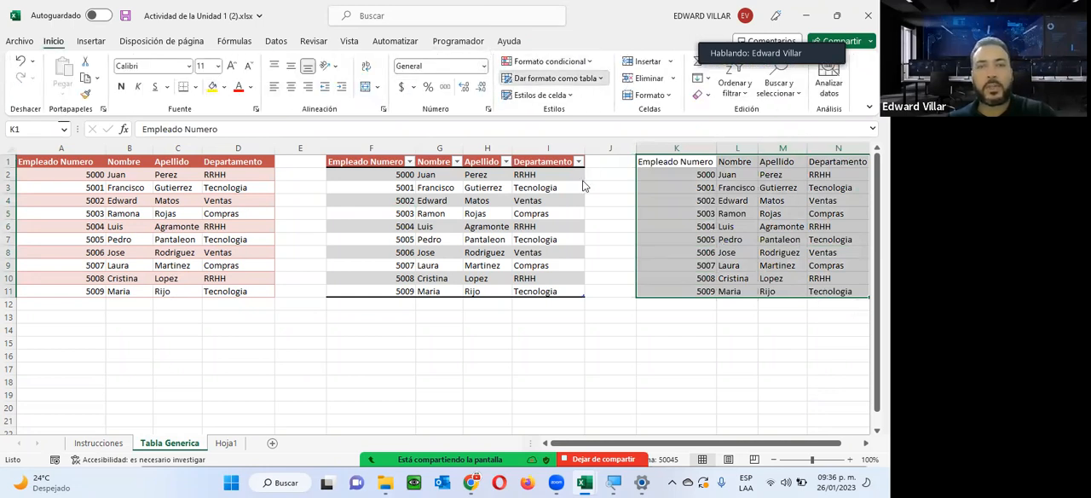
left_click(656, 322)
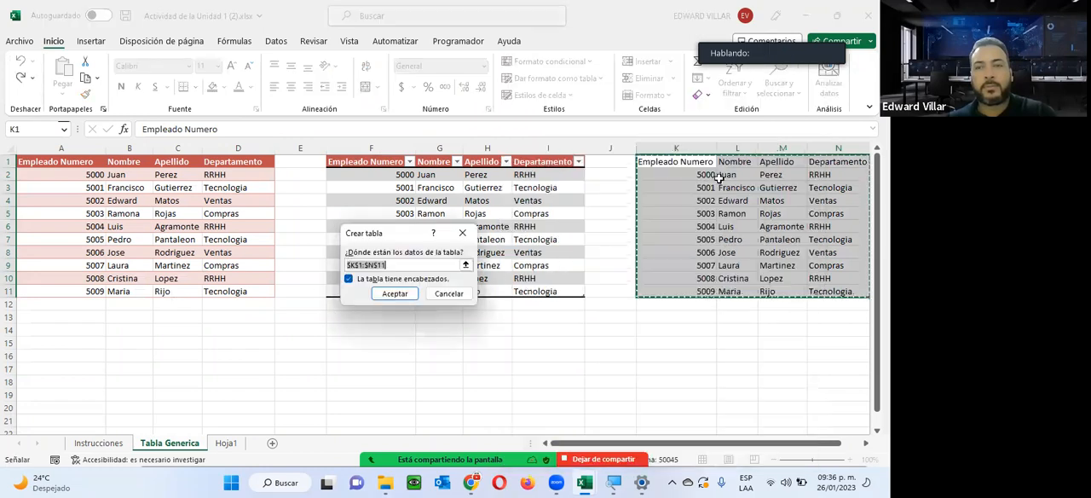
left_click(377, 294)
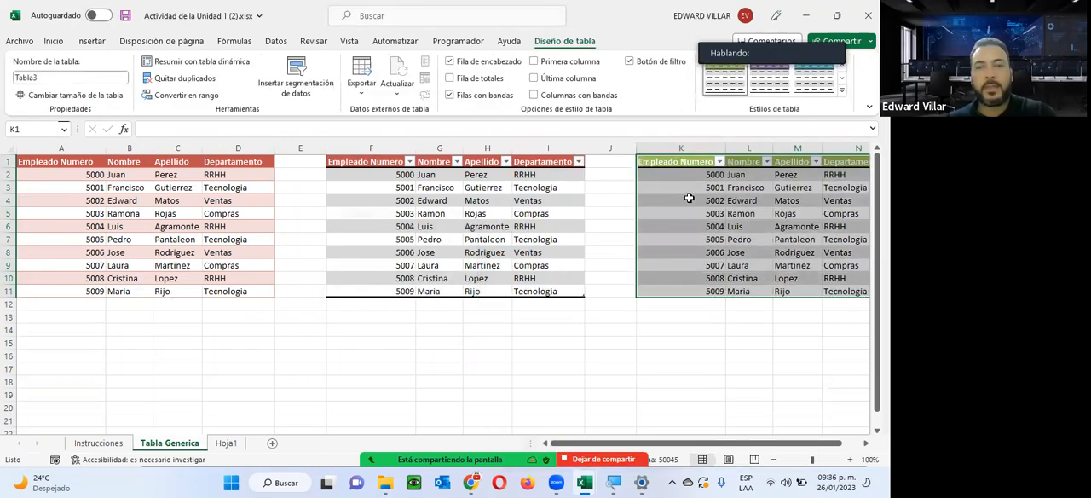
Convert the third table K1:N11 to a normal range, keeping its formats.
left_click(185, 96)
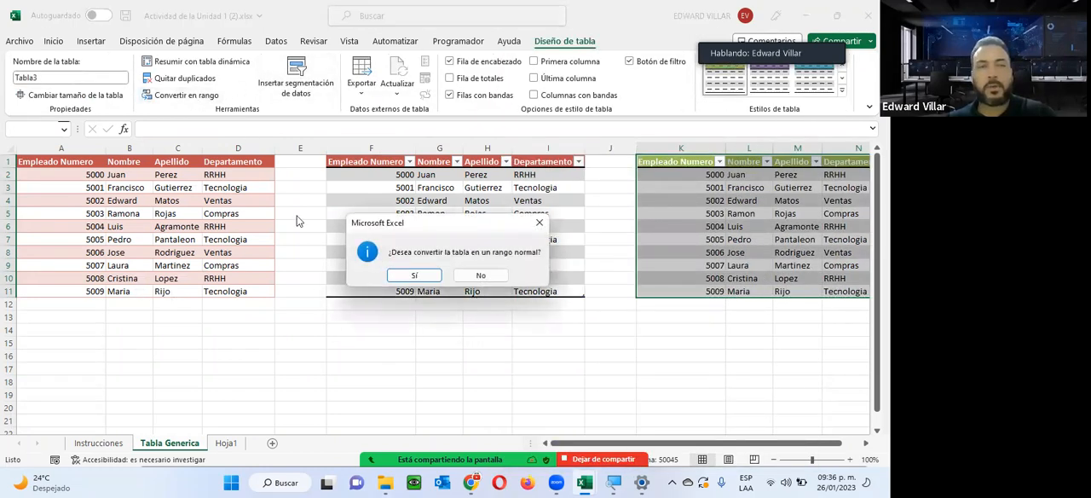
left_click(397, 273)
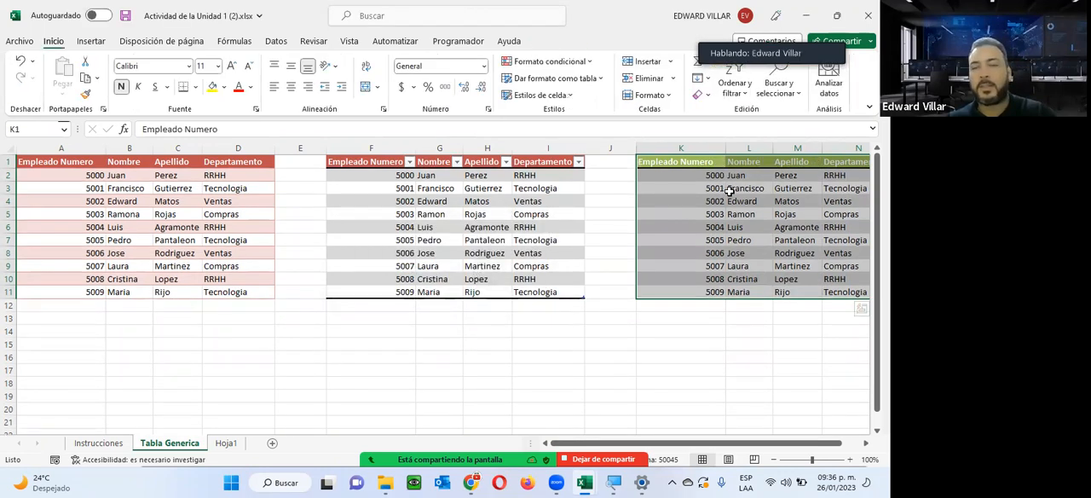
left_click(731, 191)
left_click(697, 292)
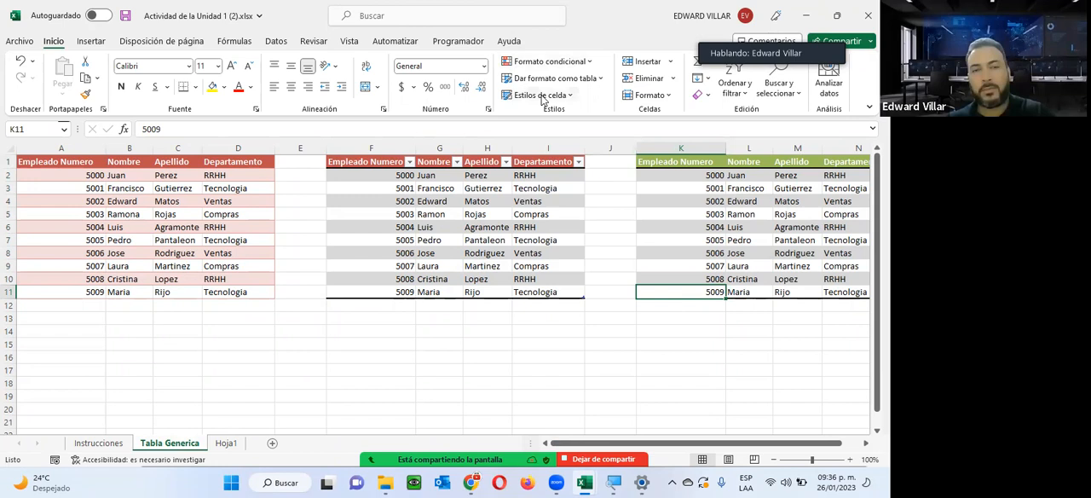
Start saving a copy in Descargas, adding a student's full name and a hyphen before "Actividad de la Unidad 1 (2)" in the file name.
left_click(434, 198)
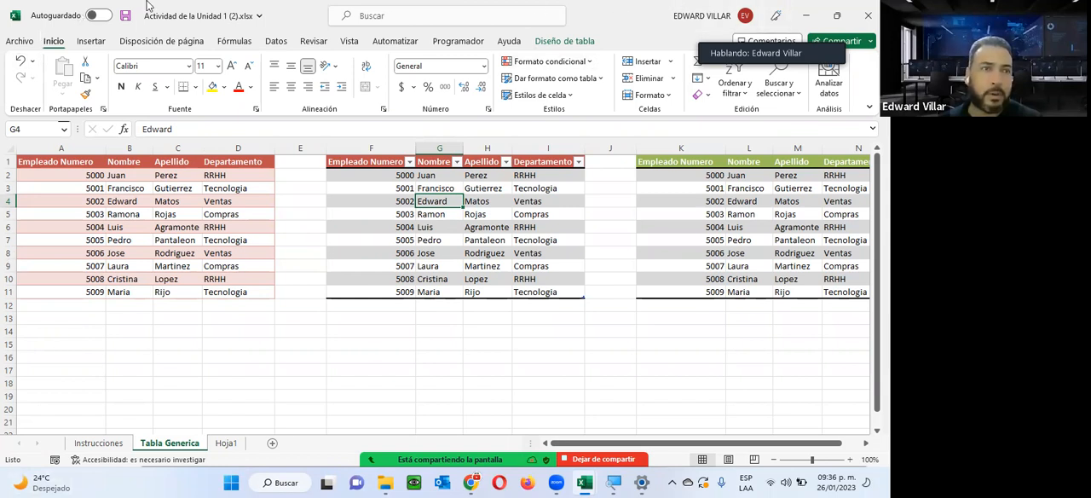
left_click(20, 41)
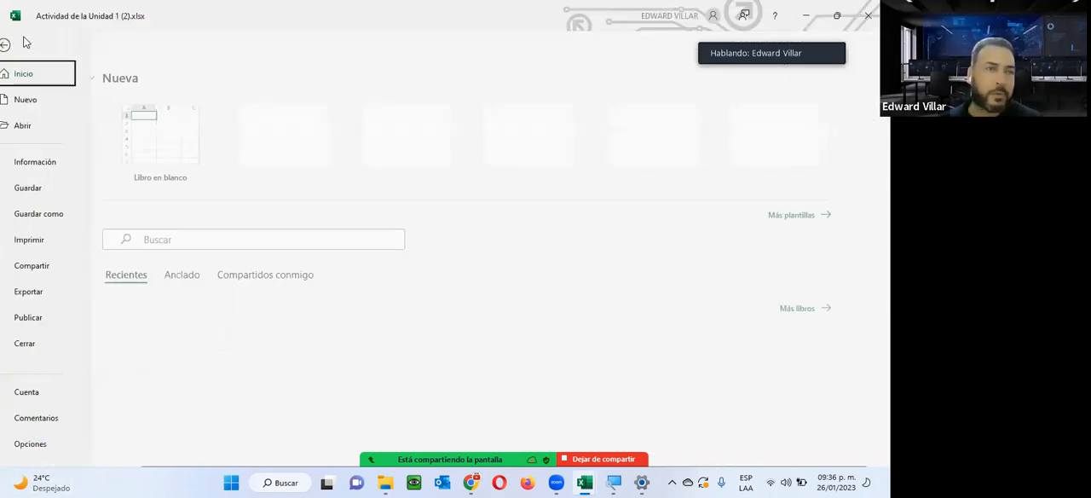
left_click(47, 219)
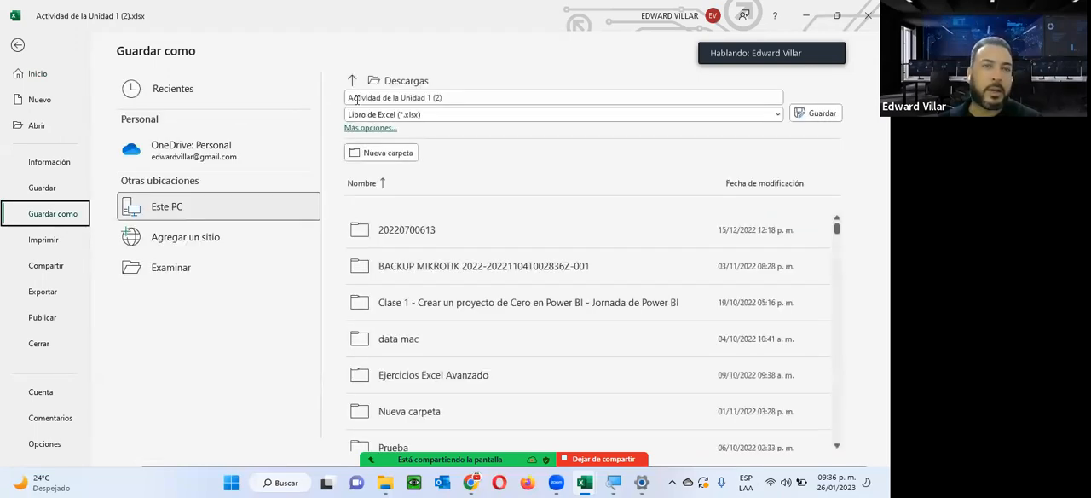
left_click(350, 99)
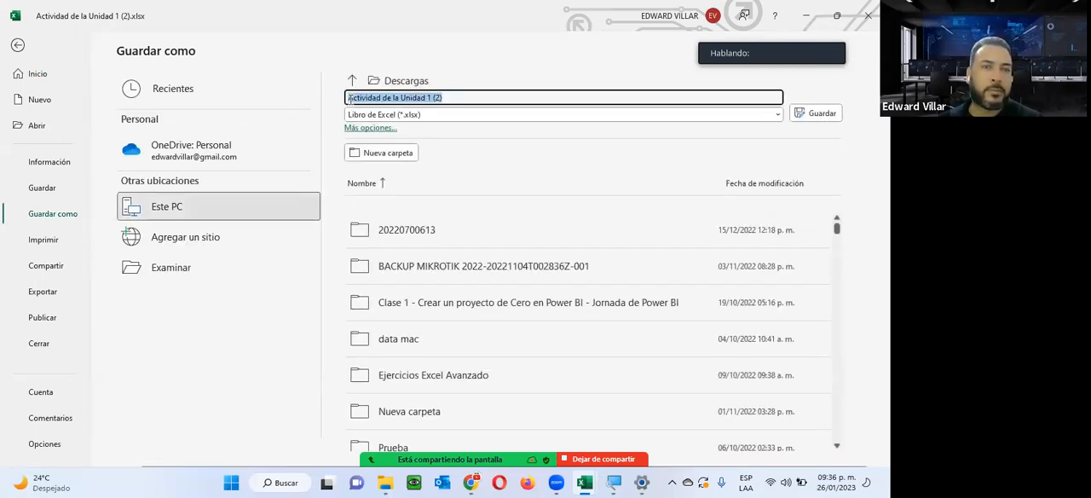
left_click(350, 99)
type("Juan Pere")
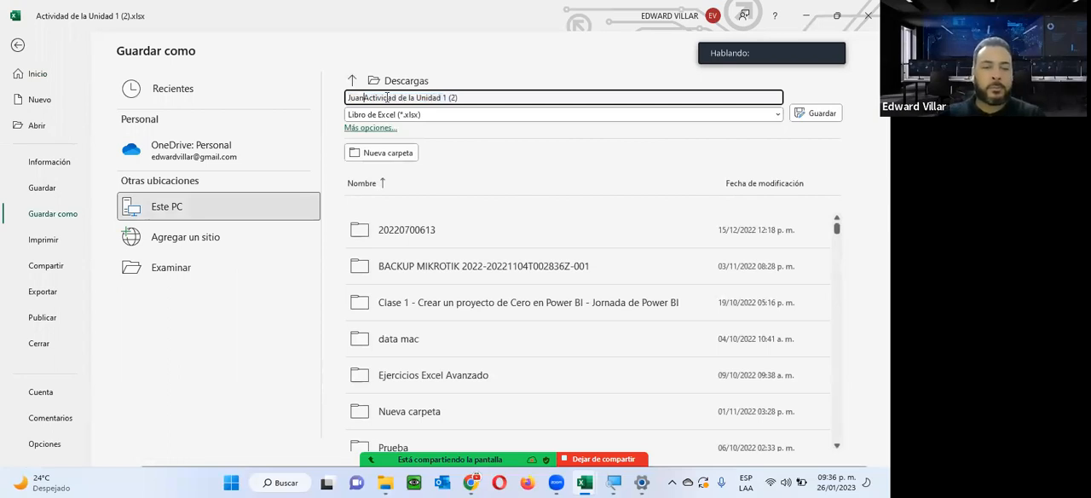
type("z -")
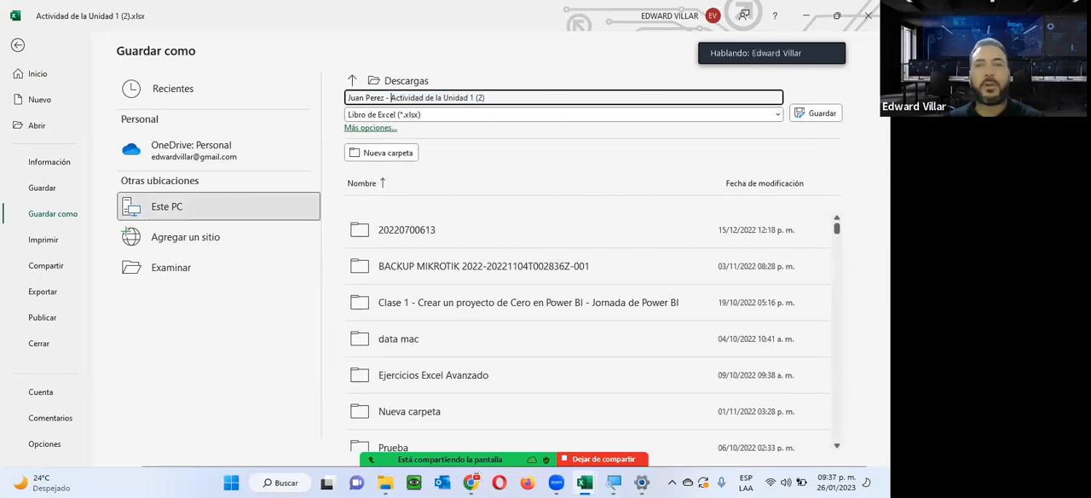
Leave the workbook for the Excel Avanzado course page in Chrome and review the Unidad 1 resources, submission dates and virtual meeting section.
left_click(869, 17)
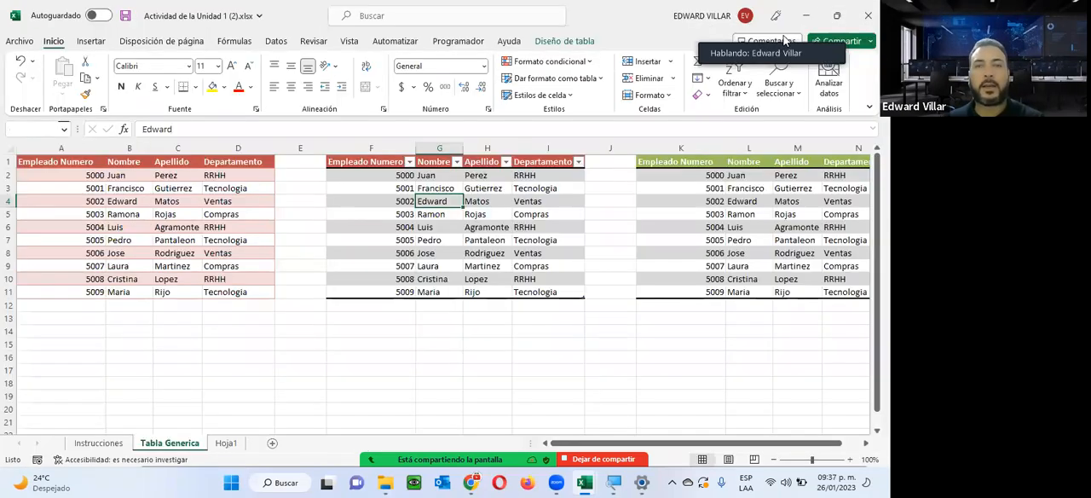
left_click(445, 254)
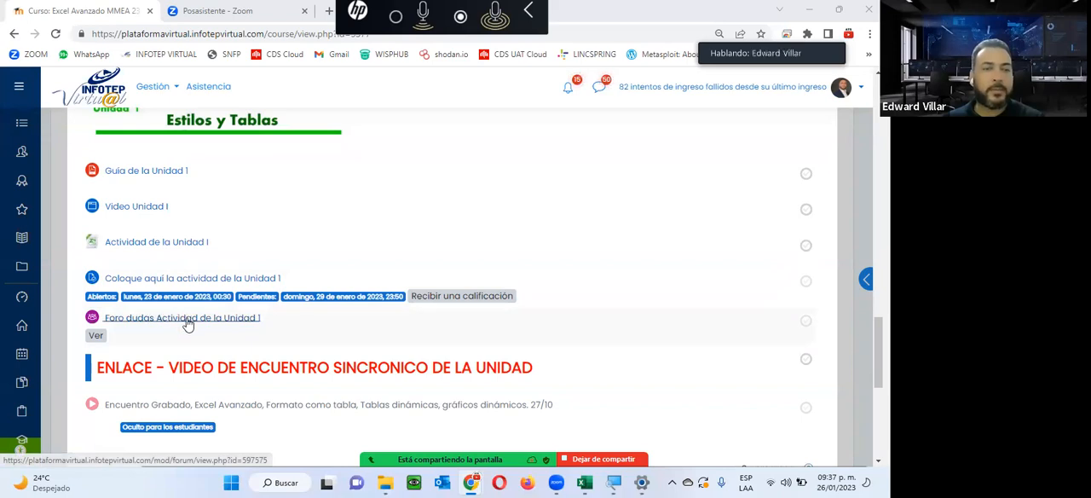
scroll(653, 422, "down", 2)
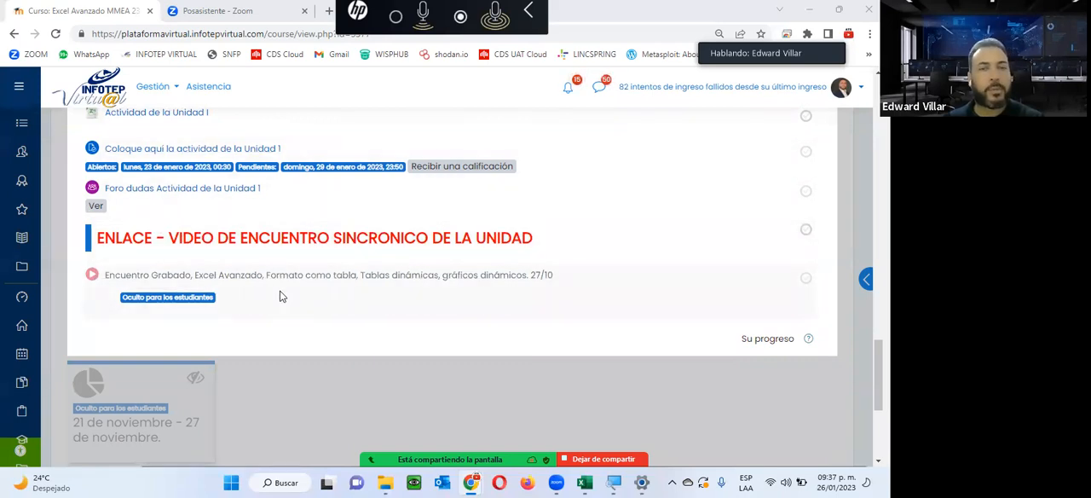
scroll(282, 296, "up", 10)
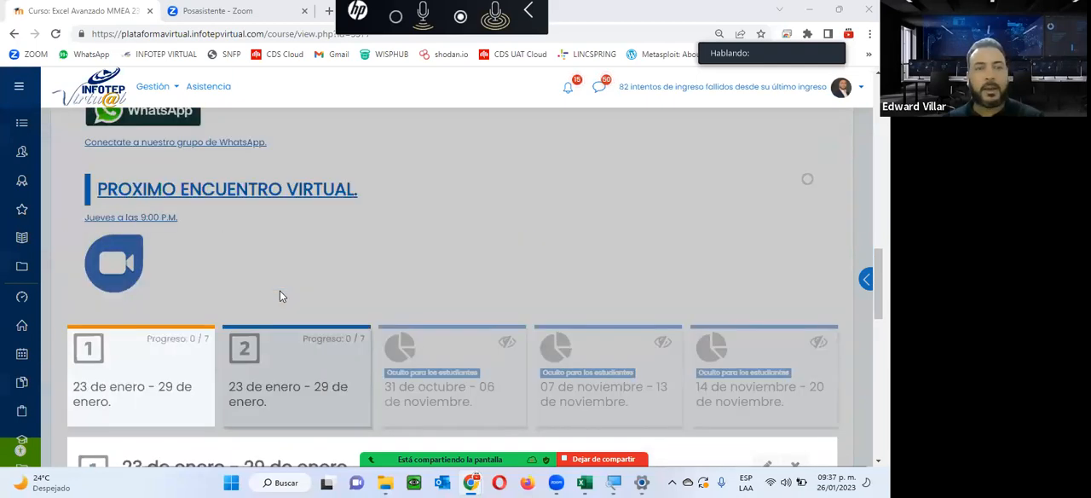
scroll(282, 295, "up", 3)
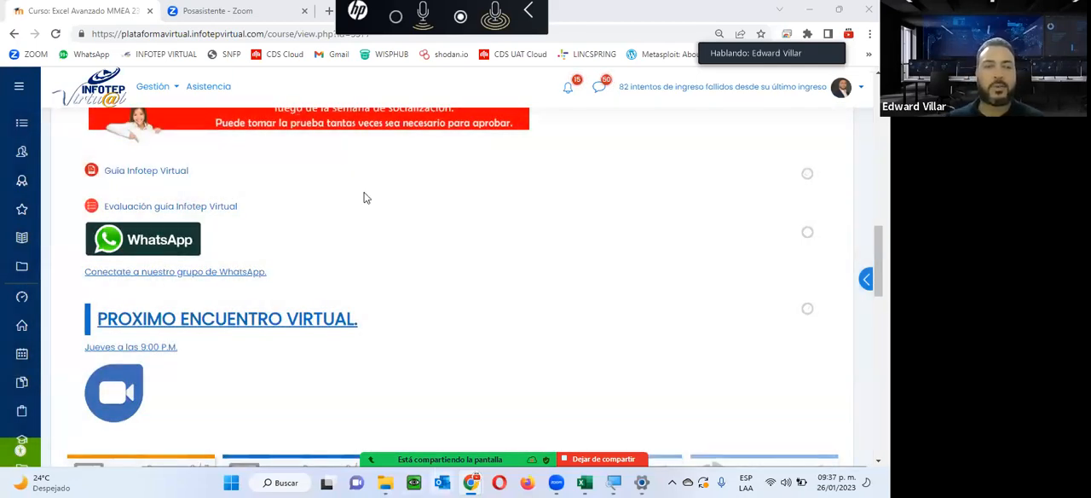
scroll(674, 401, "down", 3)
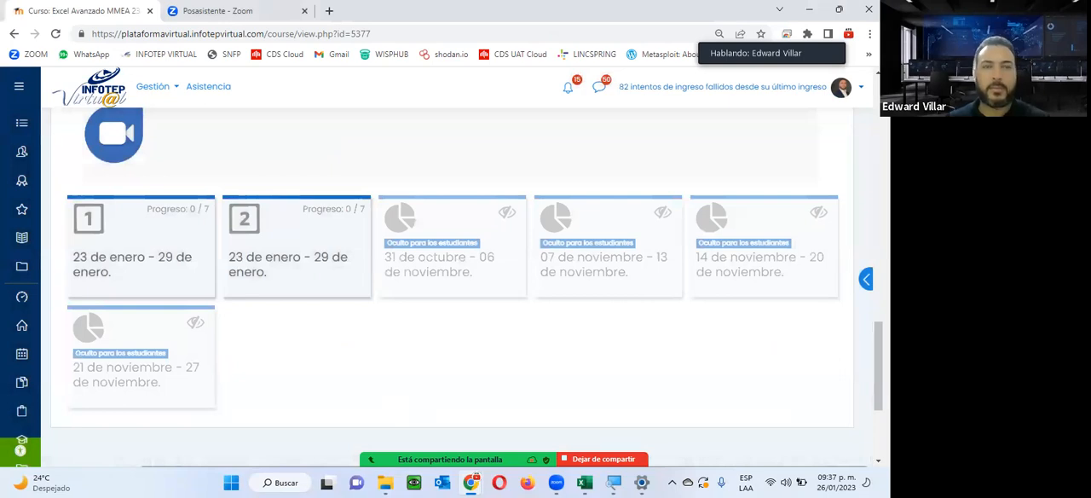
Check the Zoom participants list and return to the course page.
key("alt+u")
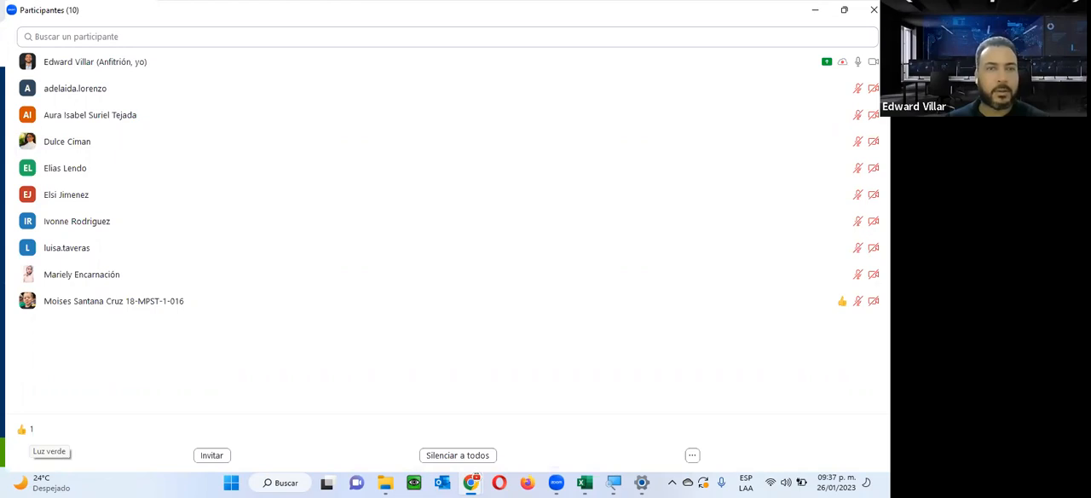
key("alt+u")
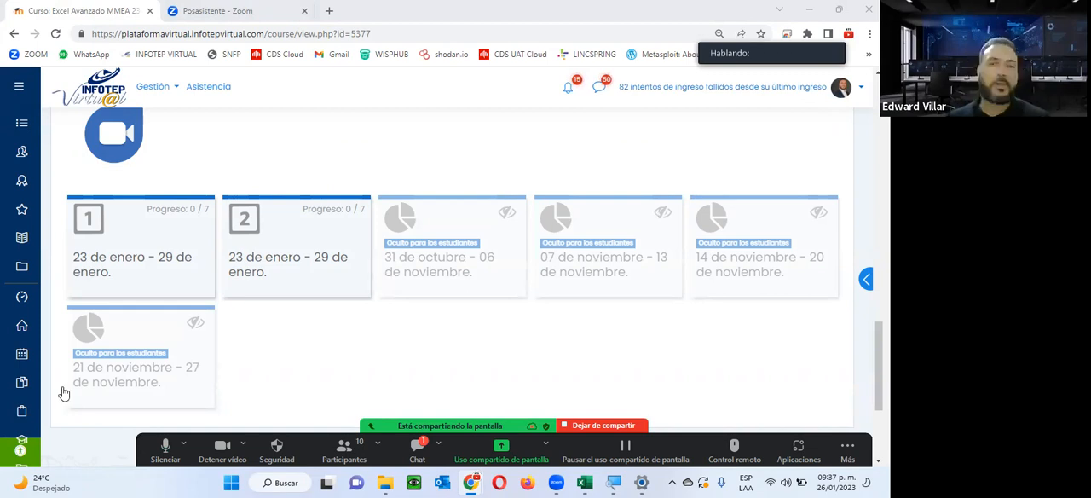
Open the Unidad 2 section, Tablas y Gráficos Dinámicos, and review its guide, video, activity, submission and forum entries.
left_click(300, 268)
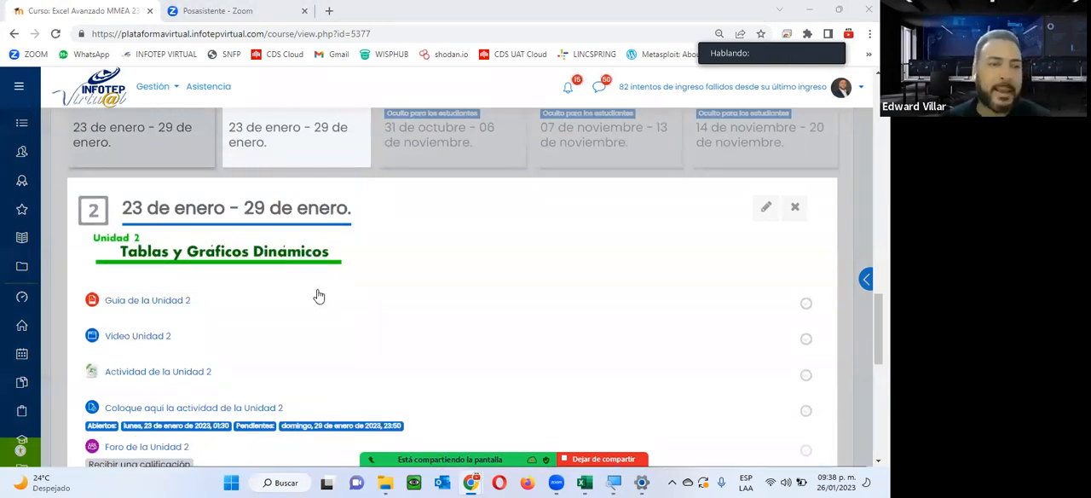
scroll(321, 294, "down", 2)
scroll(327, 290, "up", 2)
scroll(329, 288, "down", 2)
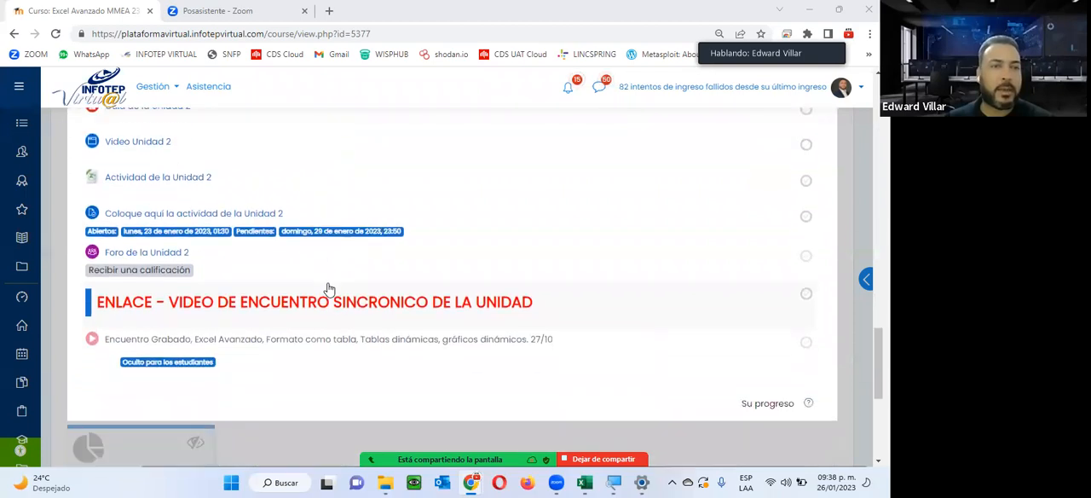
scroll(329, 288, "up", 1)
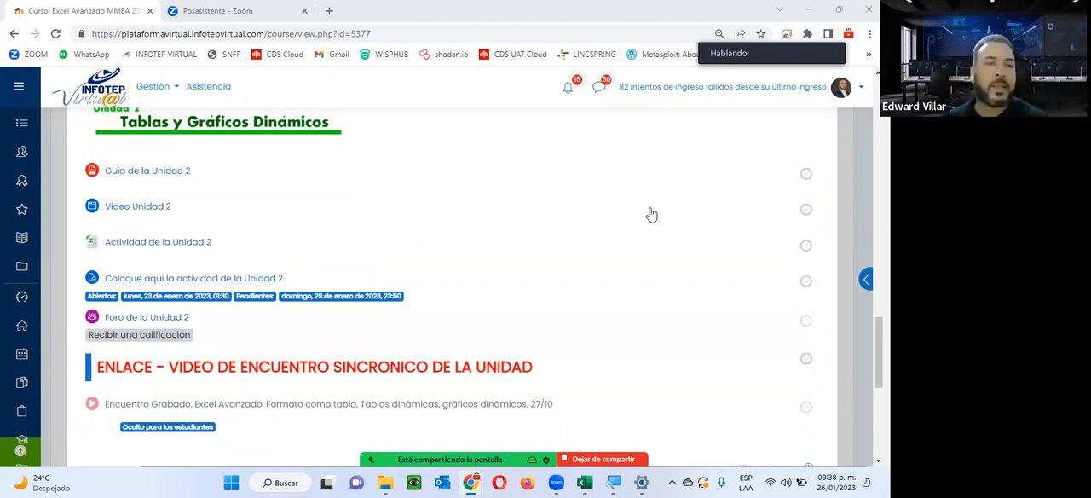
scroll(282, 189, "down", 1)
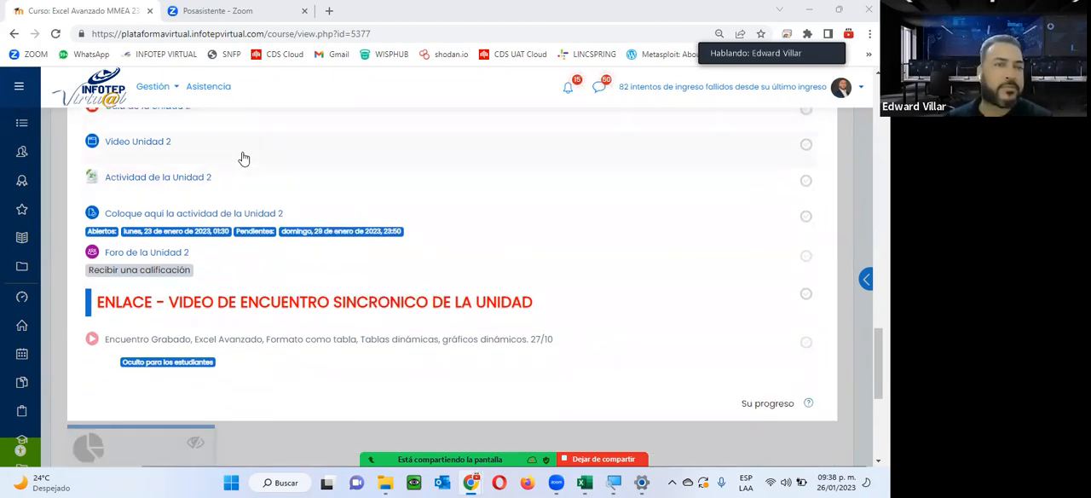
scroll(239, 174, "up", 2)
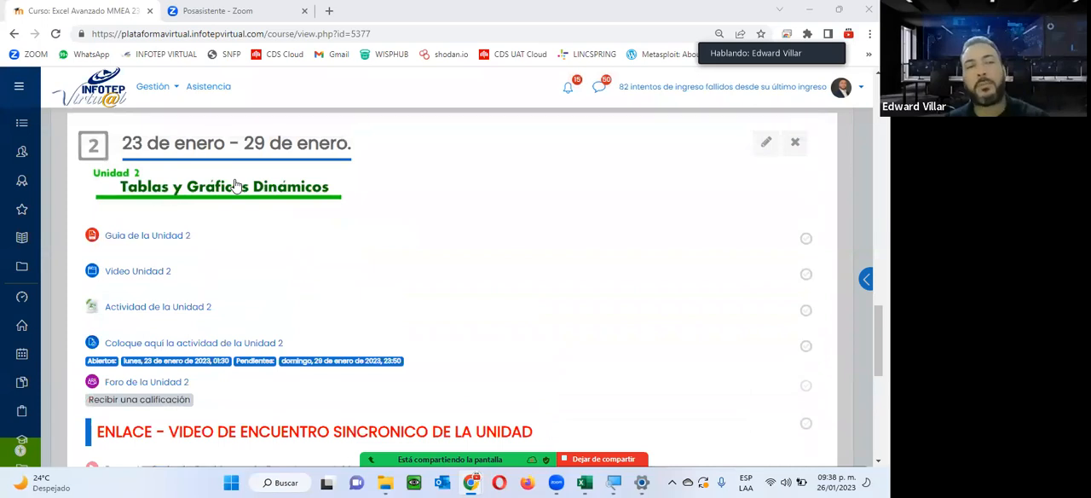
Open Guia de la Unidad 2 as a PDF in its own browser tab and read the cover and unit objective.
left_click(155, 235)
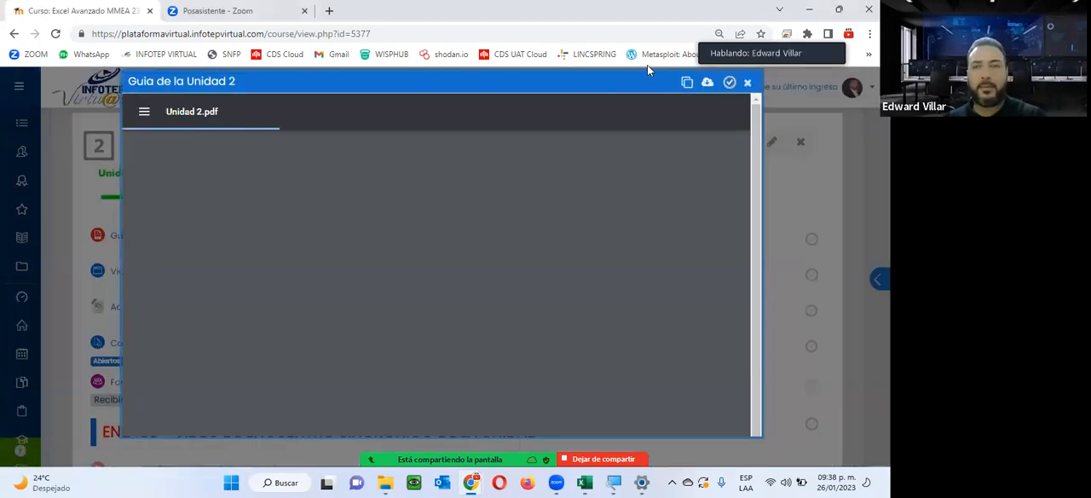
left_click(688, 84)
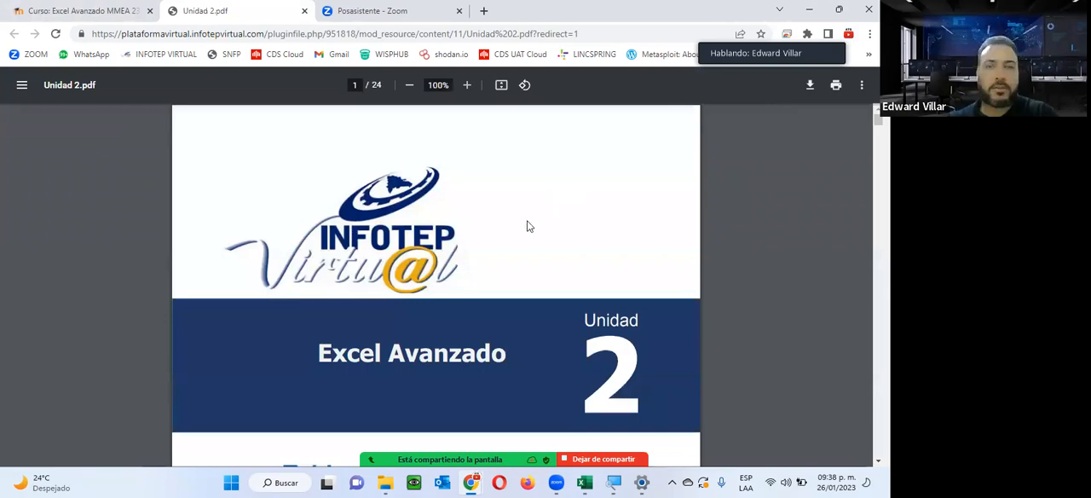
scroll(526, 261, "down", 6)
scroll(390, 264, "down", 3)
scroll(390, 264, "up", 10)
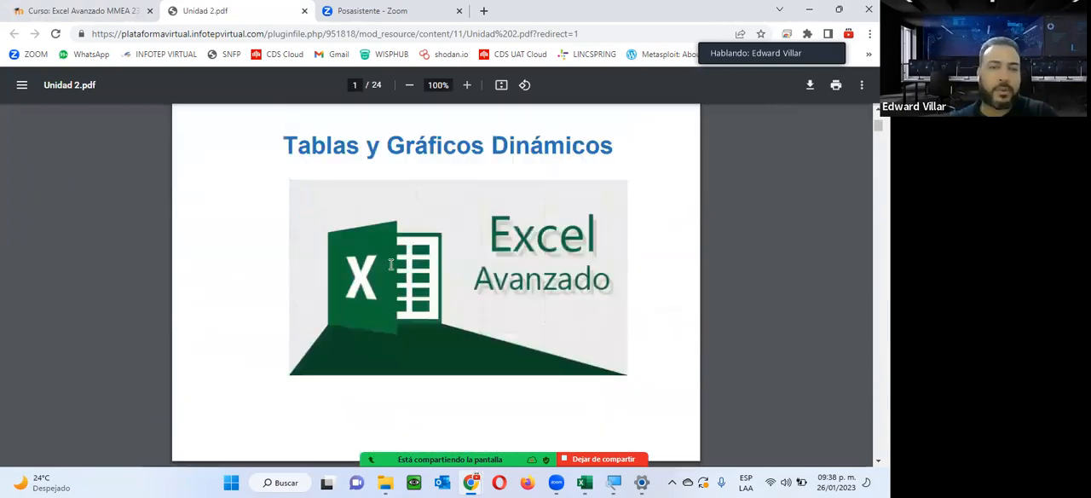
scroll(391, 262, "down", 8)
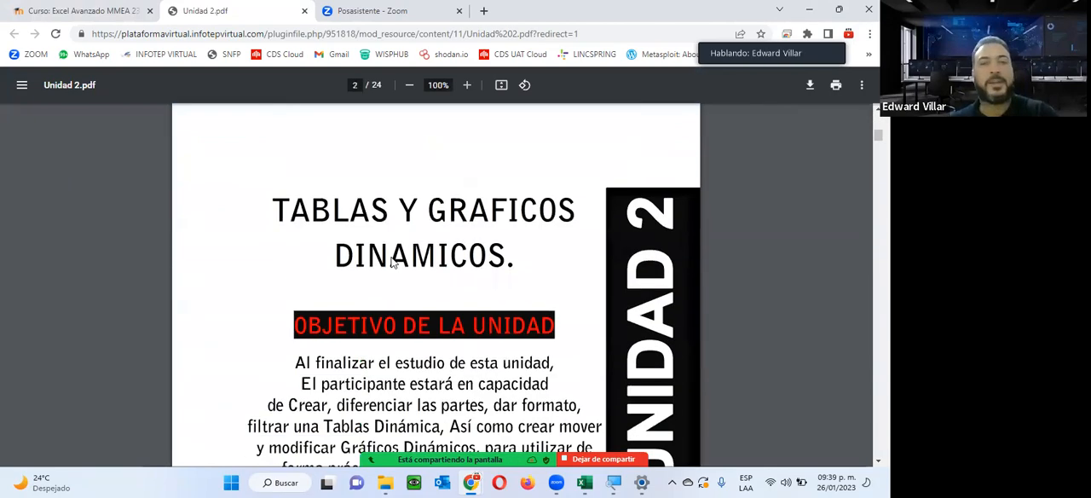
Read section 2.1, ¿Qué es una tabla dinámica?, in the Unidad 2 guide, including its Reportes flexibles explanation.
scroll(393, 256, "down", 3)
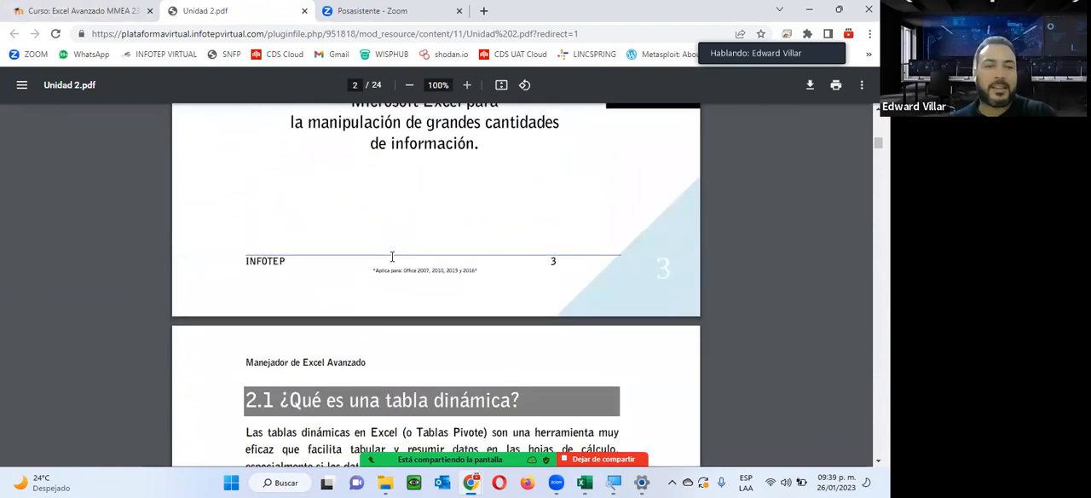
scroll(452, 175, "down", 3)
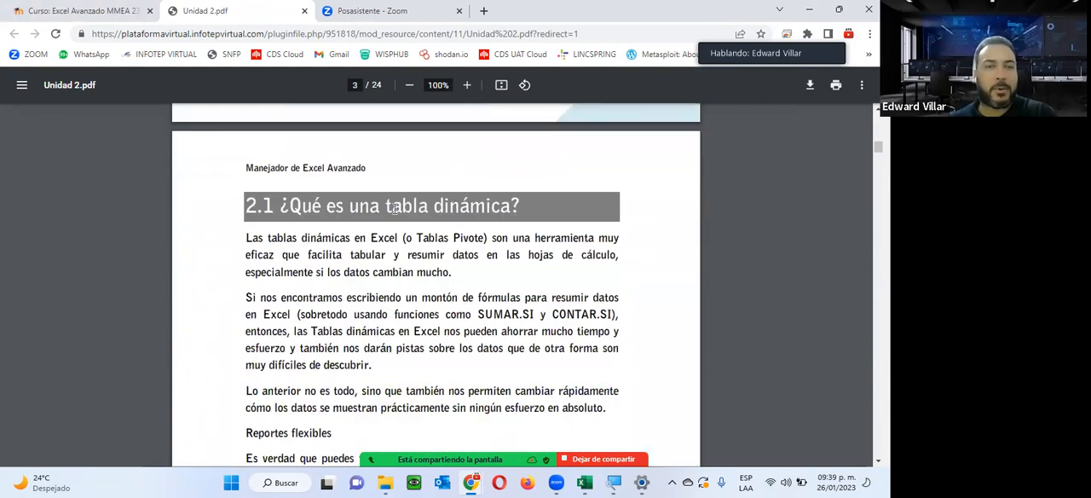
scroll(426, 205, "down", 3)
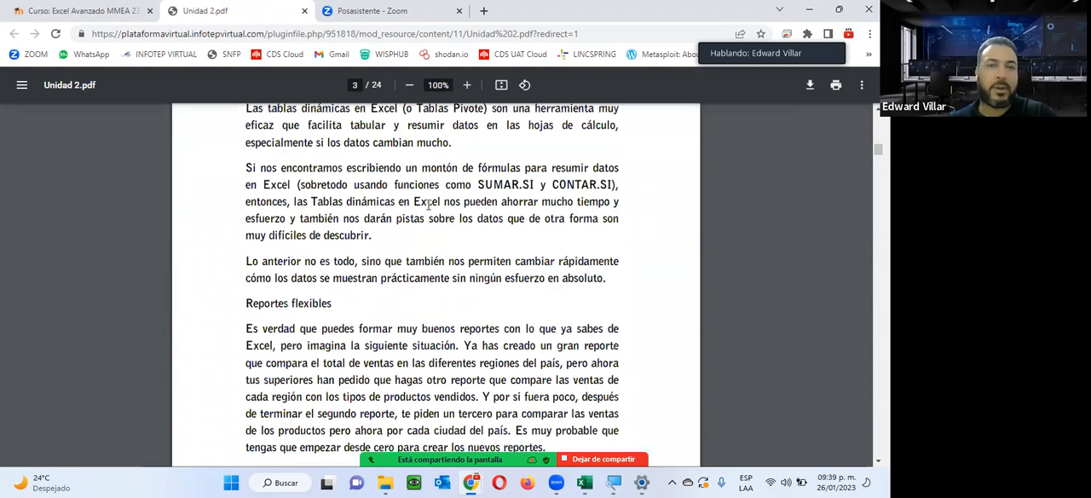
scroll(429, 205, "up", 3)
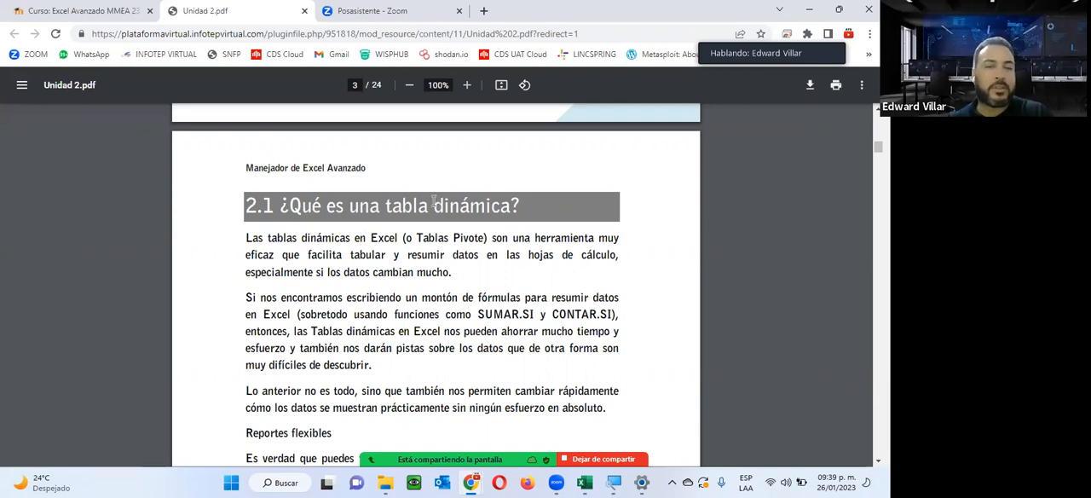
scroll(431, 207, "down", 3)
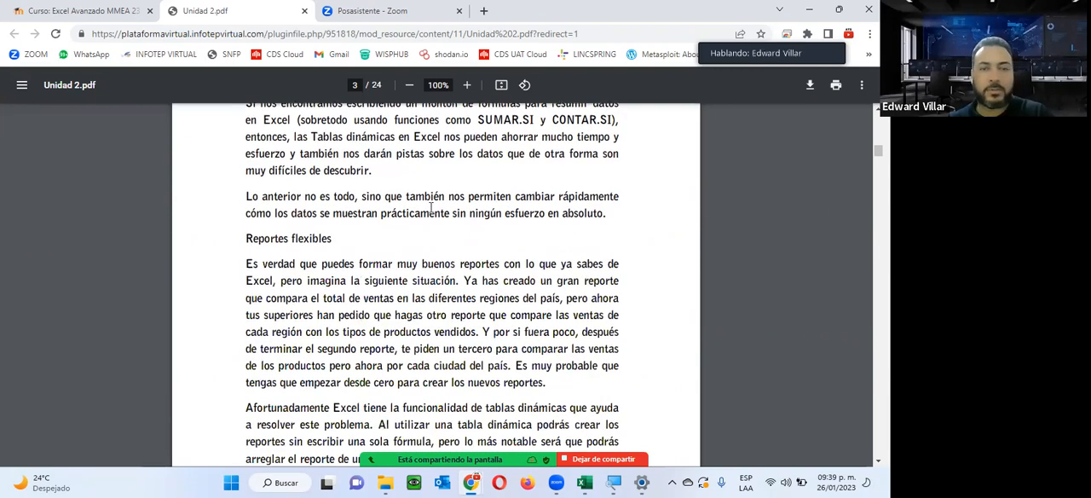
scroll(431, 207, "down", 1)
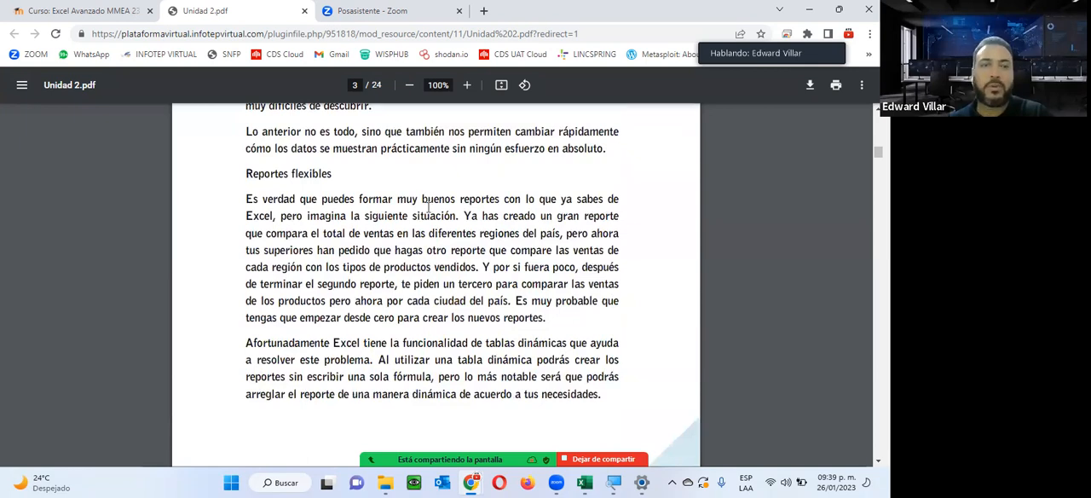
Read section 2.2, Funcionamiento de las tablas dinámicas, and examine its example table of Producto, País, Estado, Ciudad and Ventas columns.
scroll(387, 344, "down", 5)
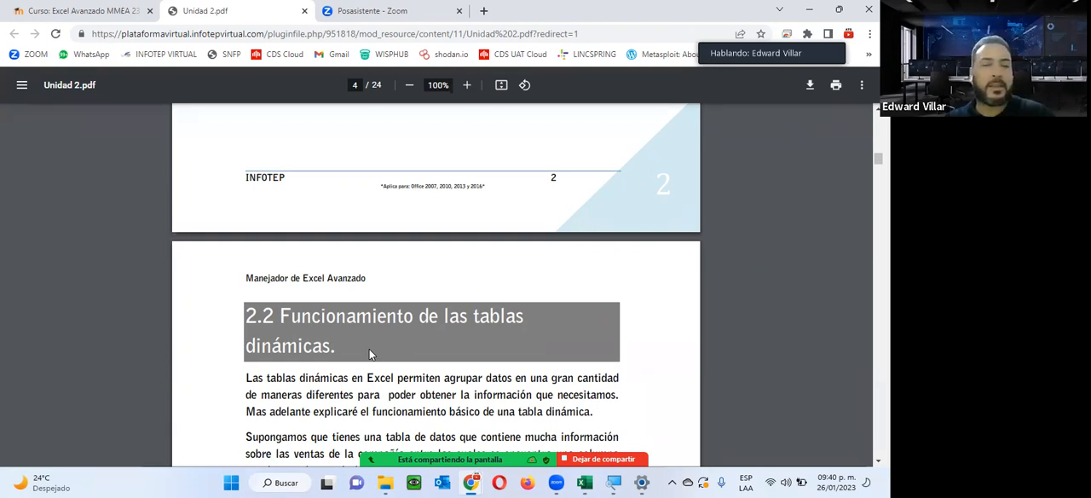
scroll(369, 349, "down", 3)
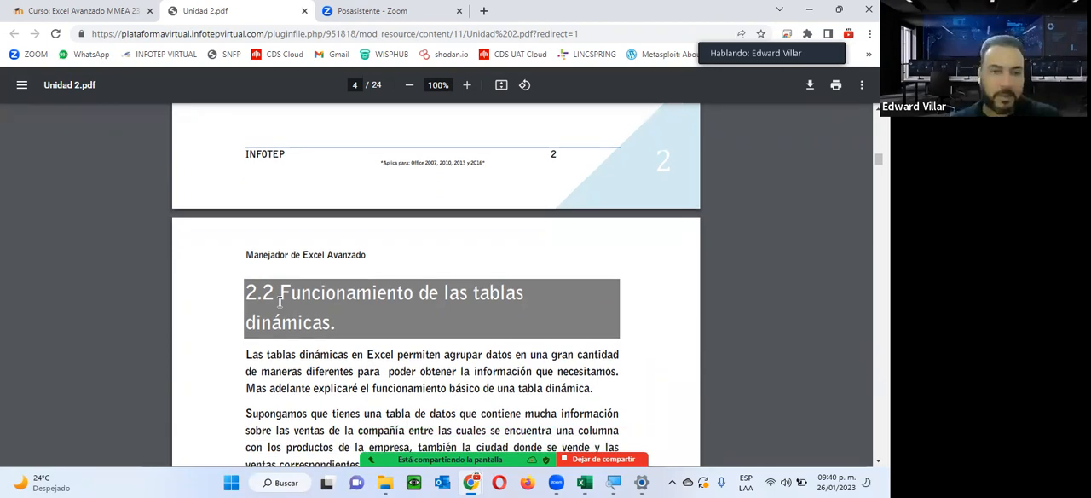
scroll(436, 266, "down", 2)
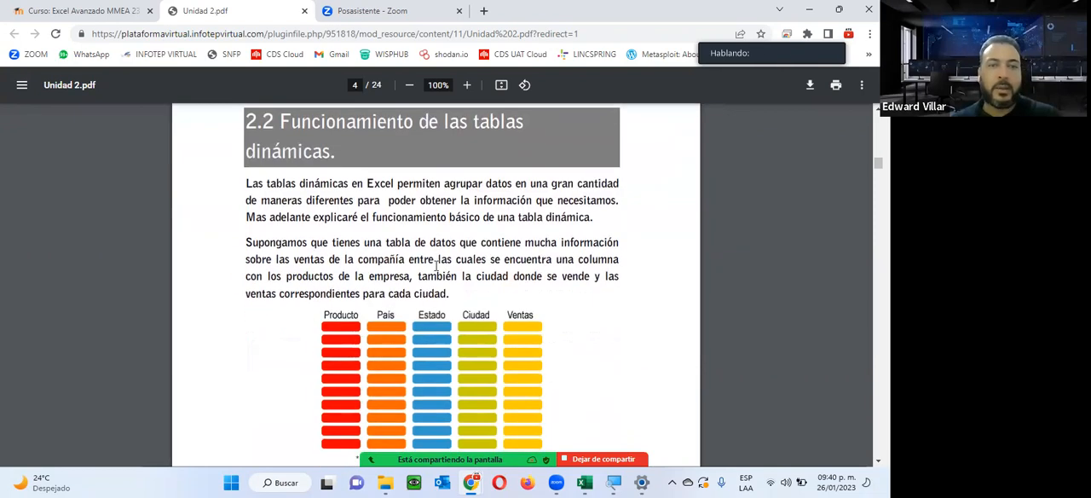
scroll(437, 266, "down", 2)
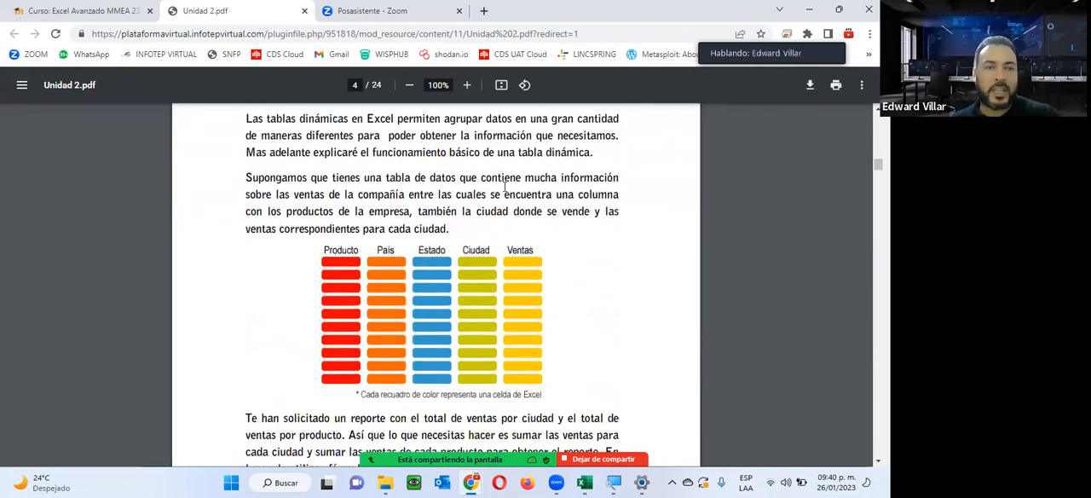
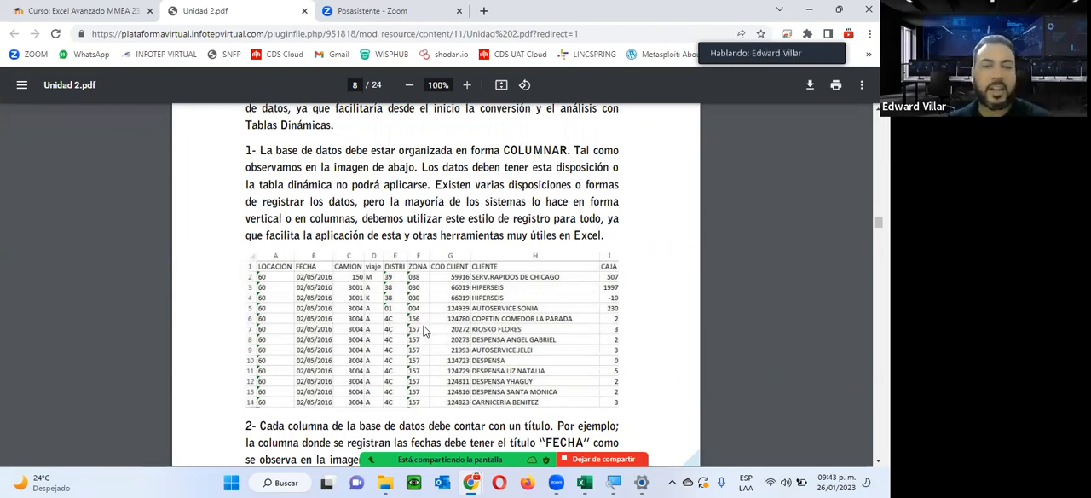
Skim the Unidad 2 guide's database layout requirements and section 2.4, Crear una tabla dinámica en Excel, through its field configuration pages.
scroll(426, 330, "down", 5)
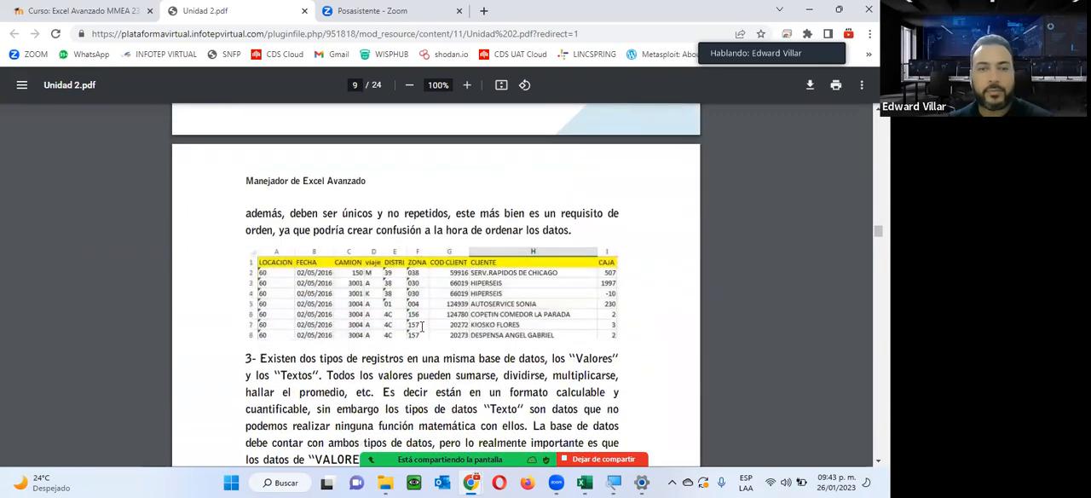
scroll(421, 326, "down", 10)
scroll(420, 326, "up", 2)
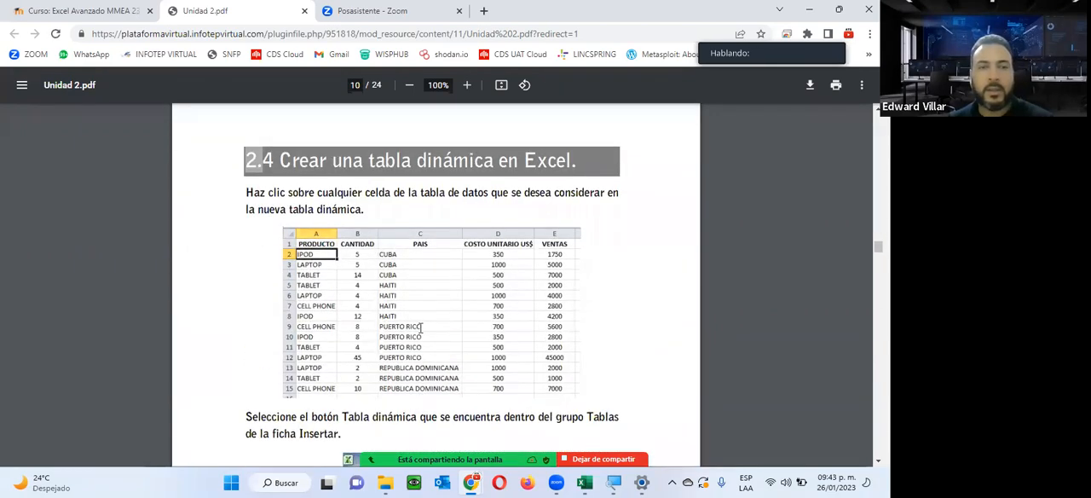
scroll(353, 141, "down", 2)
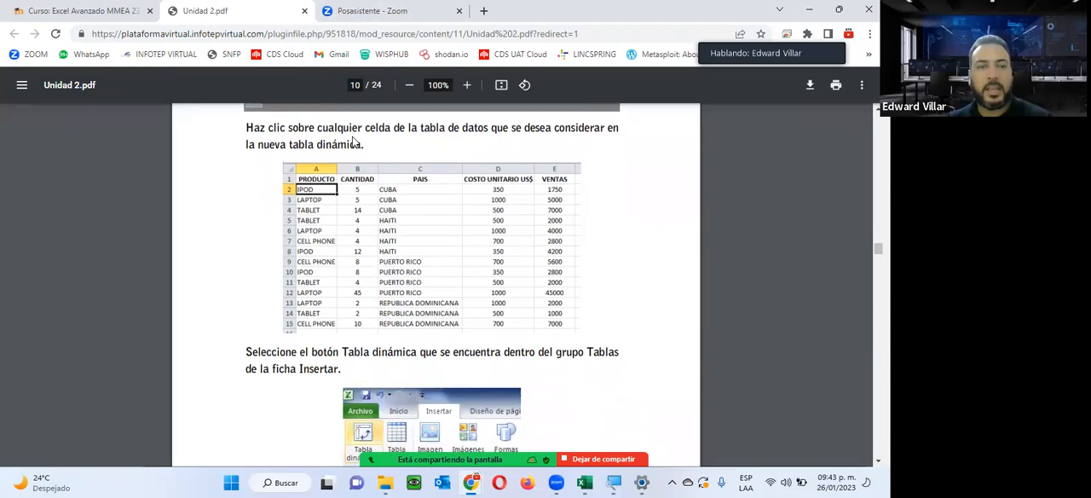
scroll(214, 197, "down", 5)
scroll(319, 208, "down", 12)
scroll(319, 208, "down", 15)
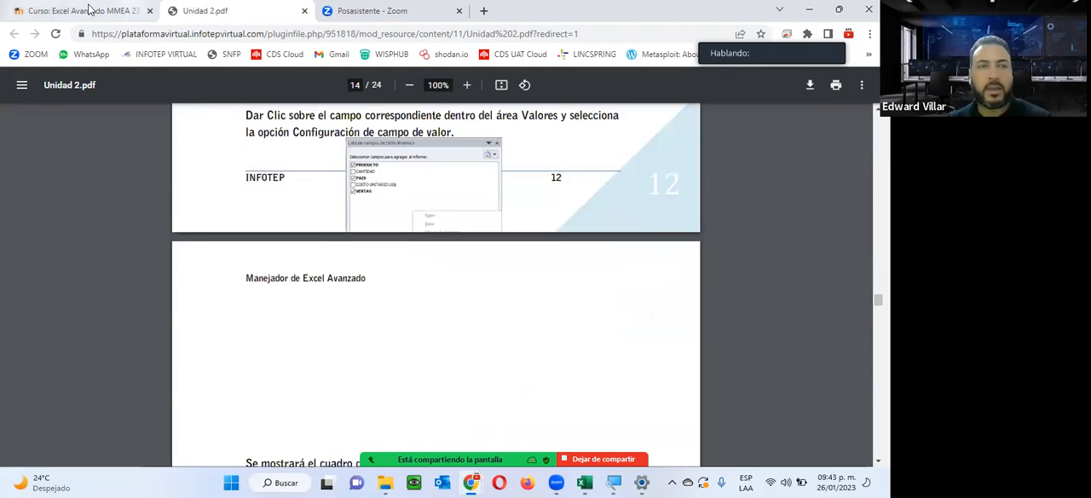
Return to the course page, close the guide preview, and download and open the Actividad de la Unidad 2 workbook in Excel.
left_click(89, 10)
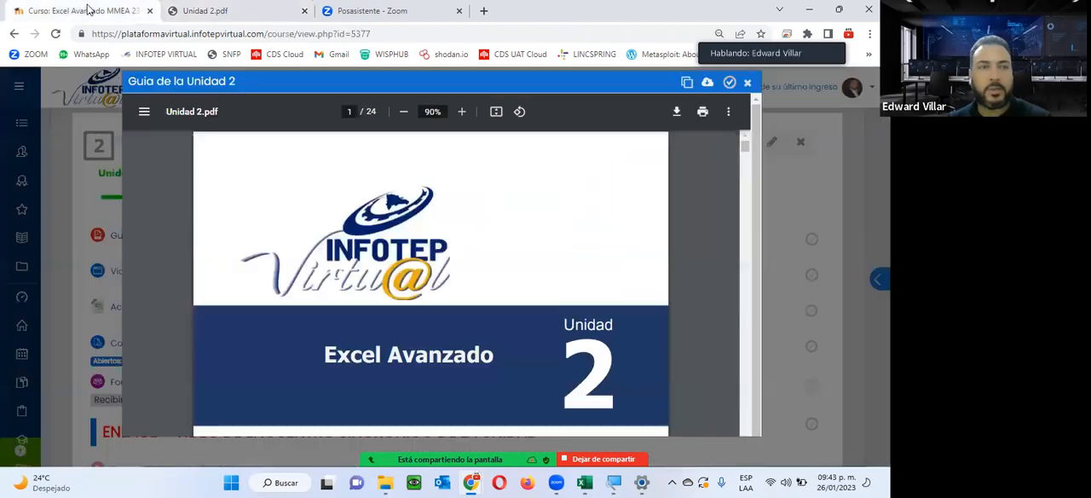
left_click(747, 82)
scroll(242, 206, "down", 2)
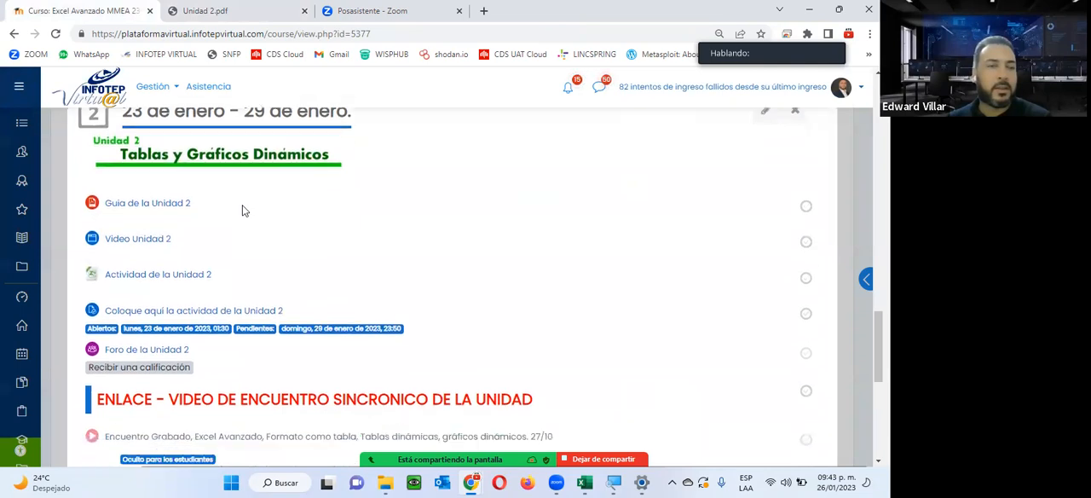
scroll(241, 211, "up", 1)
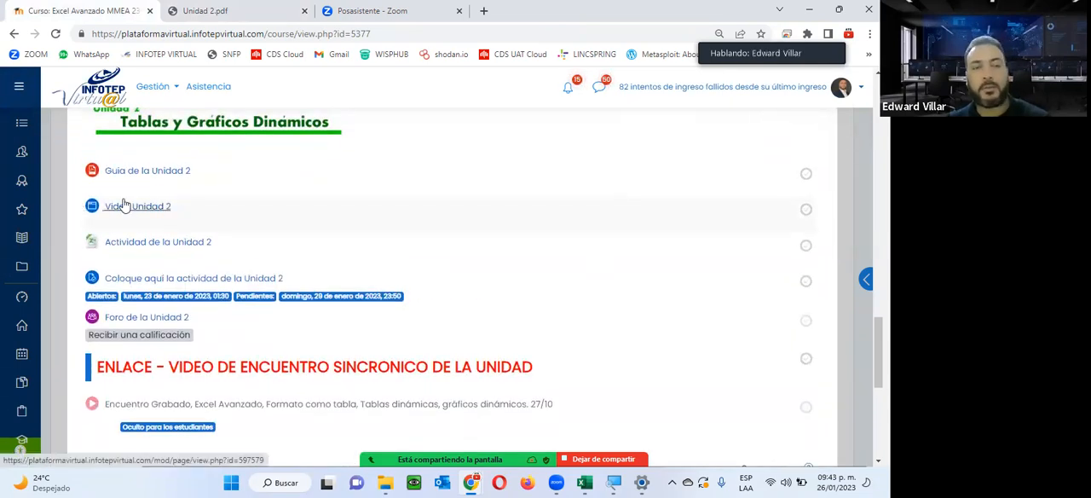
left_click(166, 244)
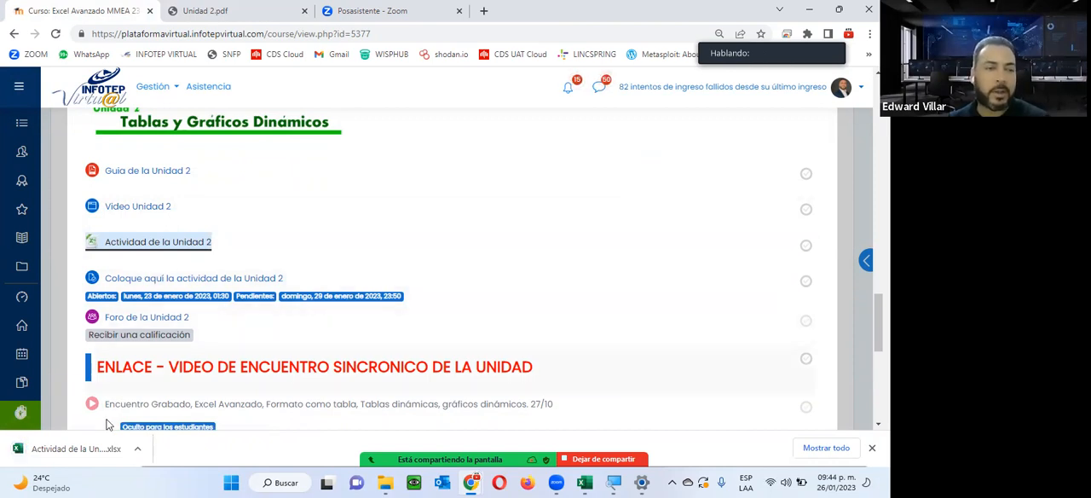
left_click(92, 446)
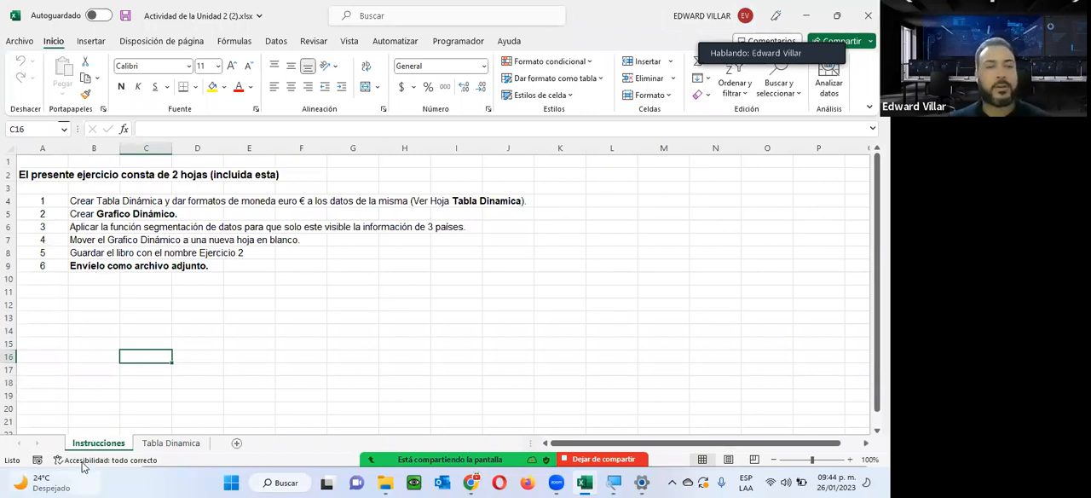
Read the exercise steps on the Instrucciones sheet and review the source data on the Tabla Dinamica sheet.
left_click(189, 442)
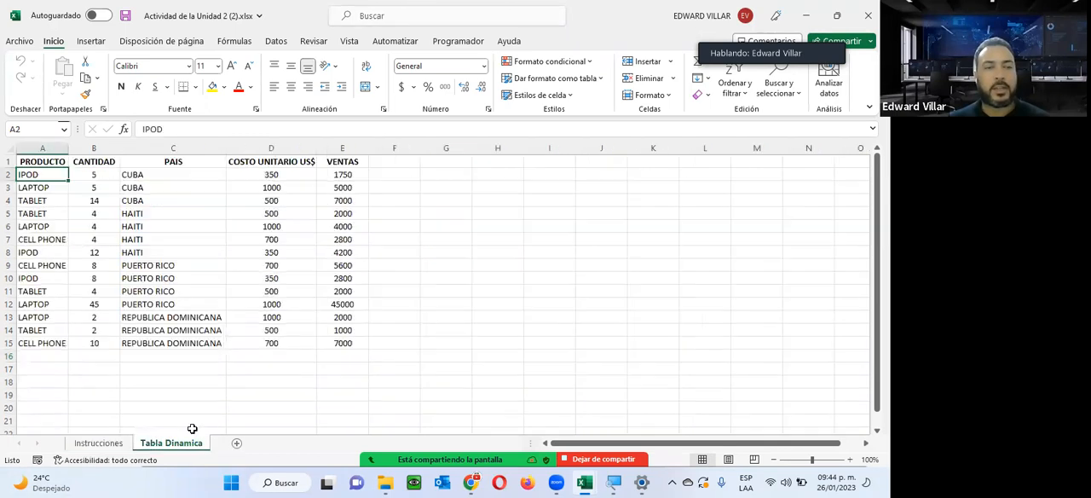
left_click(102, 443)
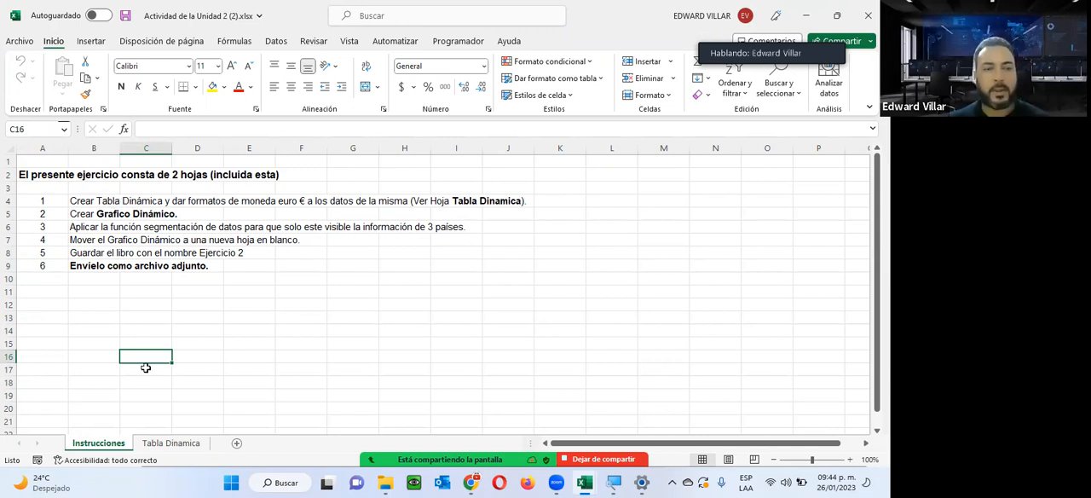
left_click(163, 442)
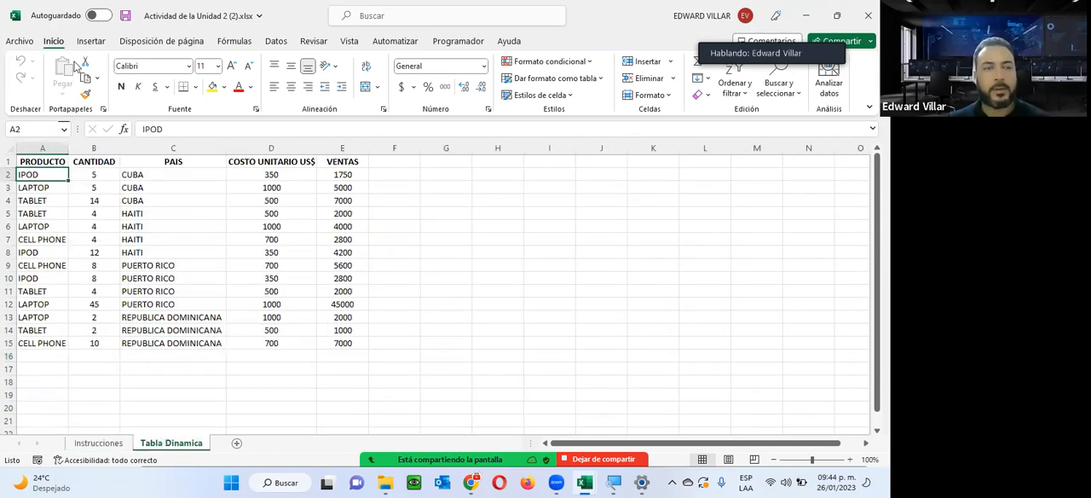
left_click_drag(31, 160, 331, 338)
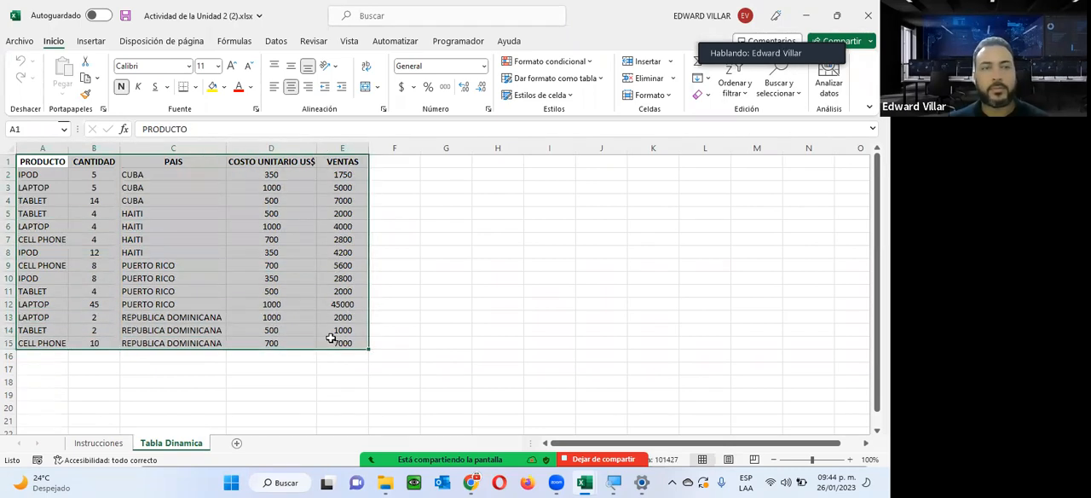
left_click(92, 42)
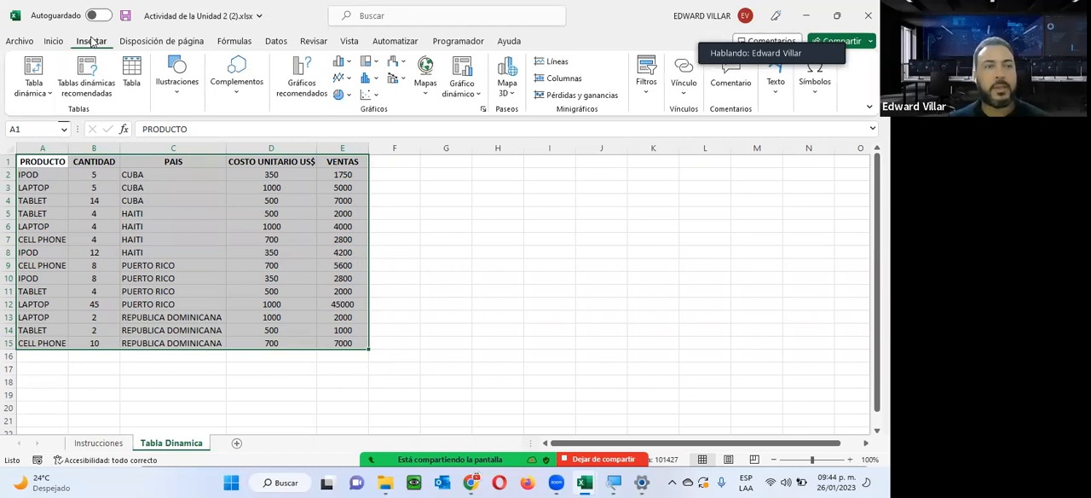
left_click(31, 73)
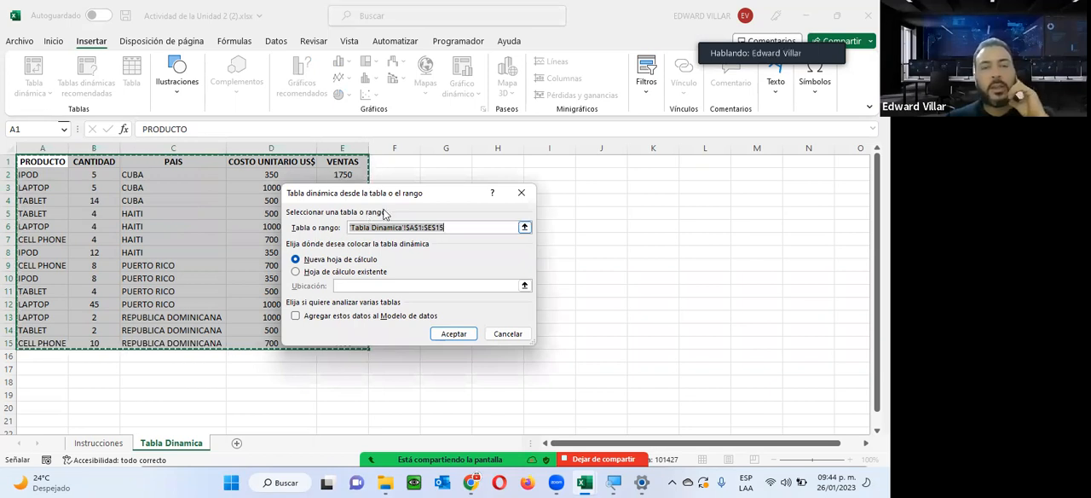
left_click(506, 334)
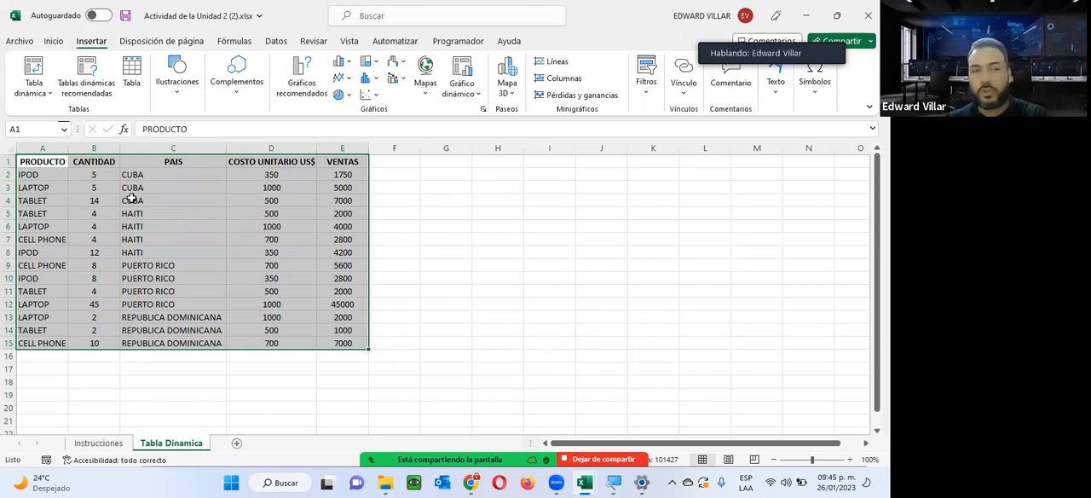
Examine the source data's header row A1:E1 and its full range A1:E15 on the Tabla Dinamica sheet.
left_click(35, 199)
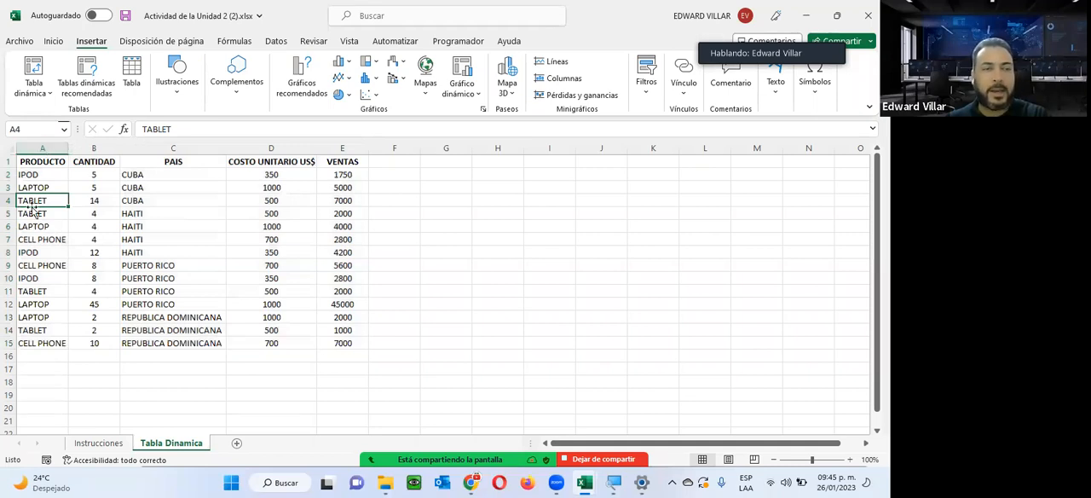
left_click(30, 164)
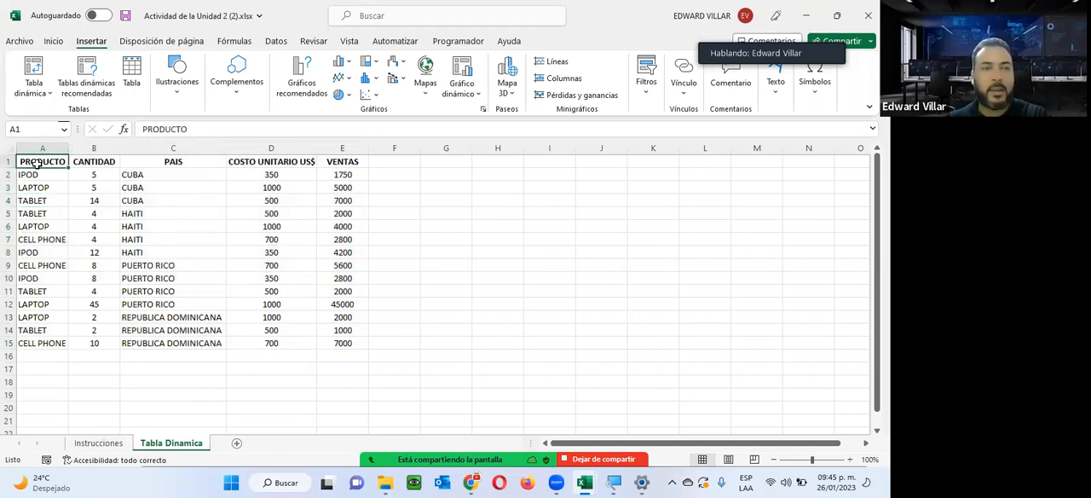
left_click_drag(43, 161, 340, 154)
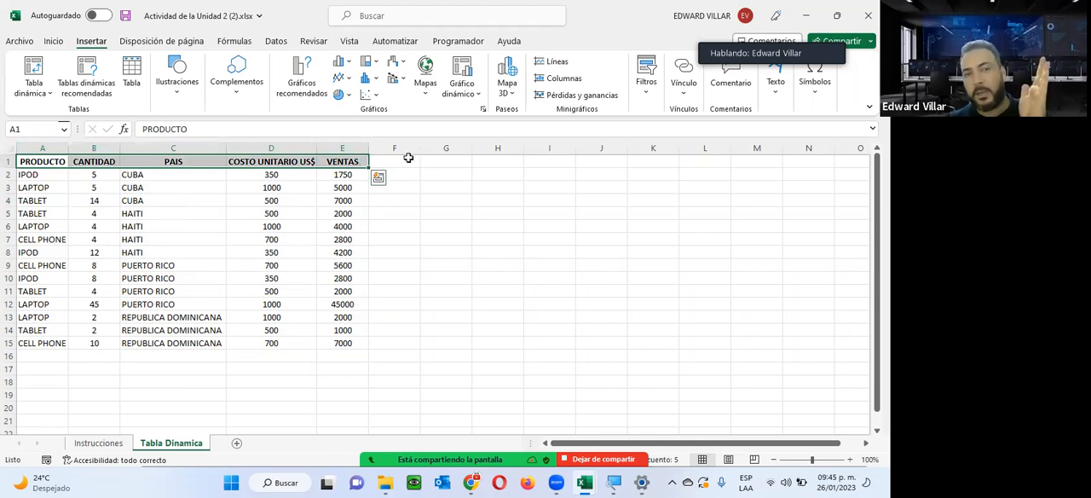
left_click_drag(325, 162, 27, 343)
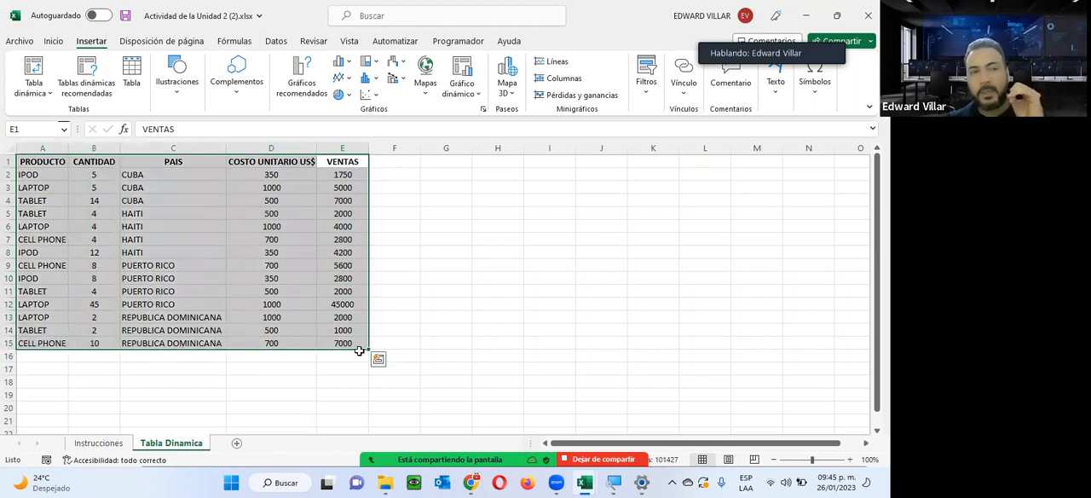
Insert a pivot table from the range 'Tabla Dinamica'!$A$1:$E$15 on a new worksheet.
left_click(31, 214)
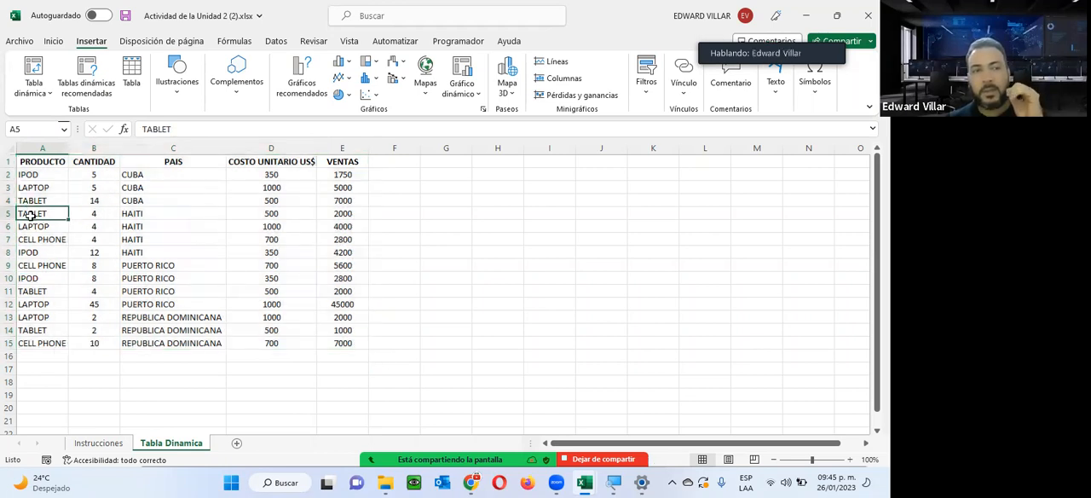
left_click(34, 68)
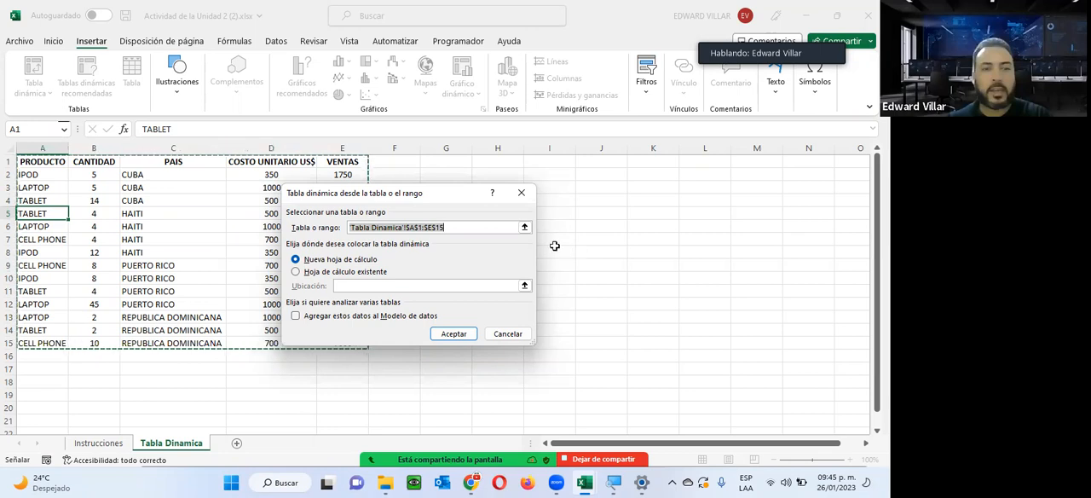
left_click_drag(435, 194, 629, 184)
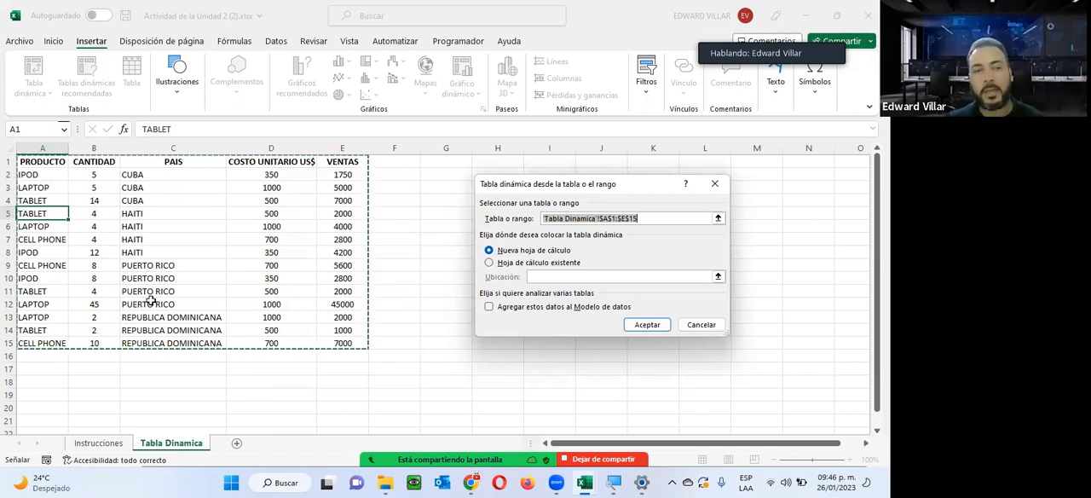
left_click(489, 262)
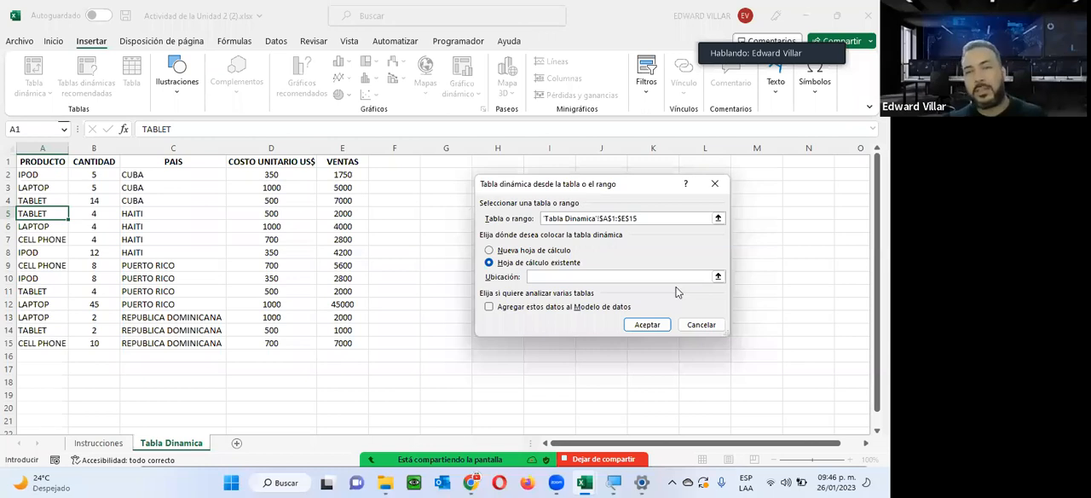
left_click(489, 250)
left_click(647, 324)
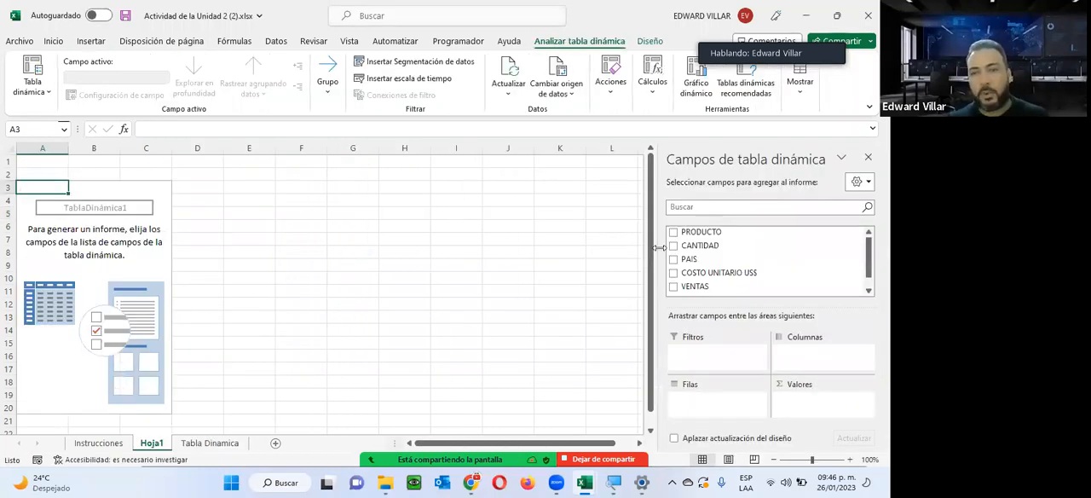
Compare how the pivot field list behaves when a cell outside and a cell inside the empty pivot table is selected.
key("Right")
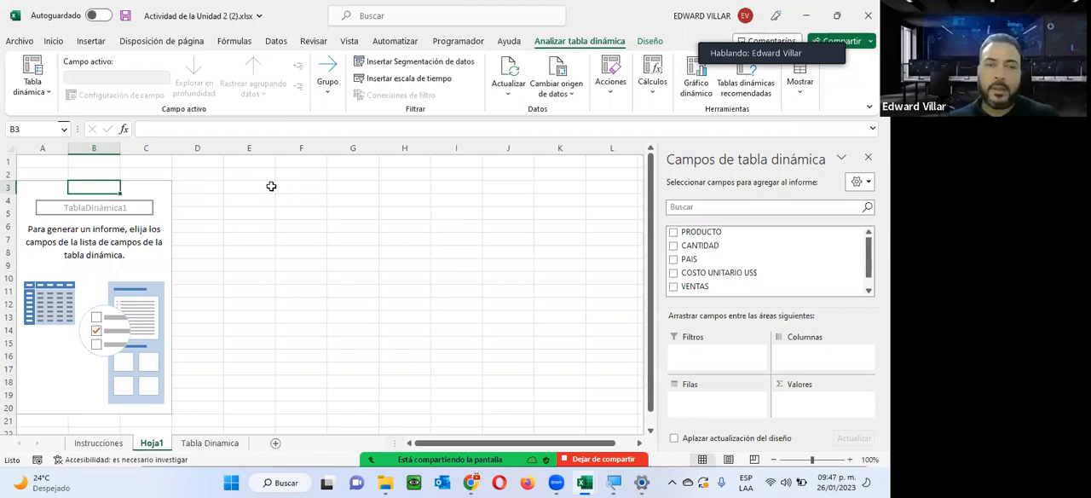
left_click(368, 201)
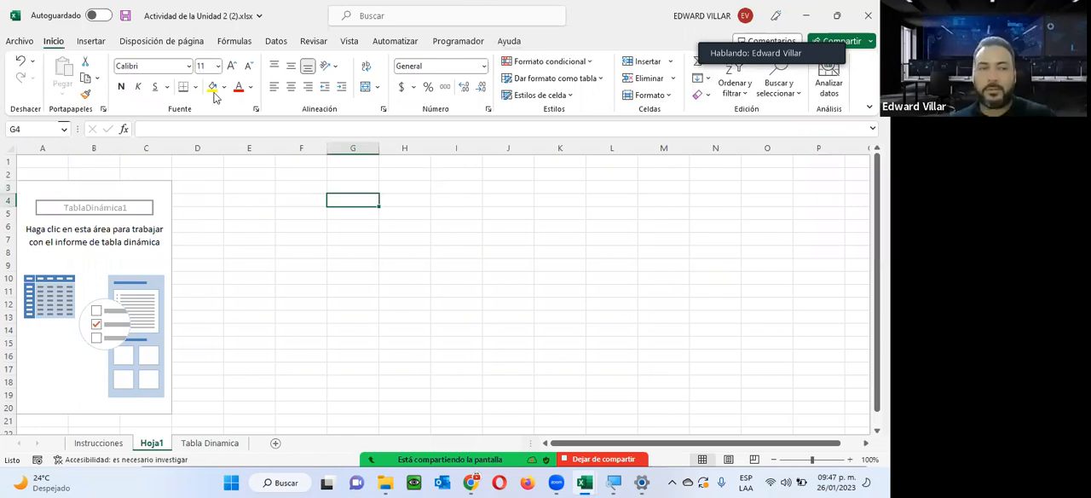
left_click(44, 263)
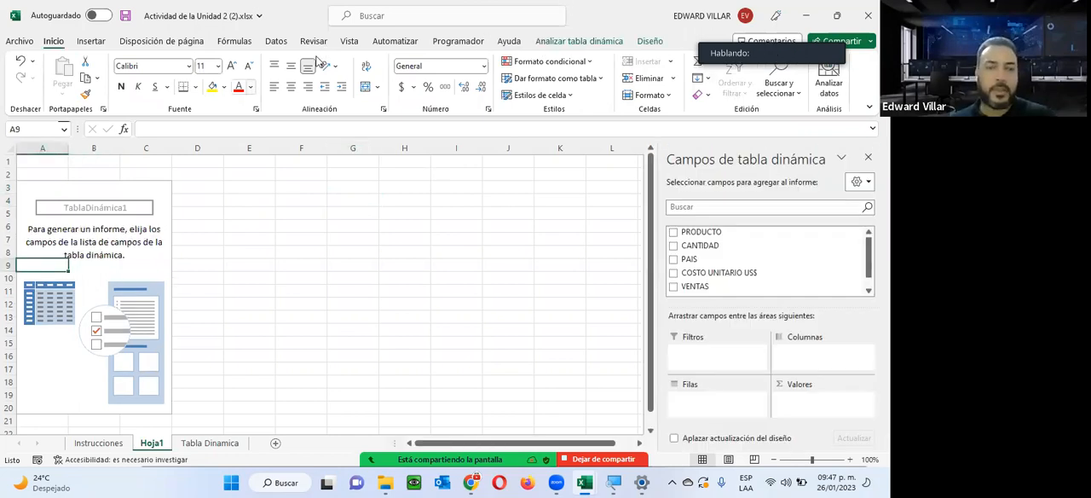
Recheck the exercise tasks on the Instrucciones sheet and return to the empty pivot table on Hoja1.
left_click(83, 459)
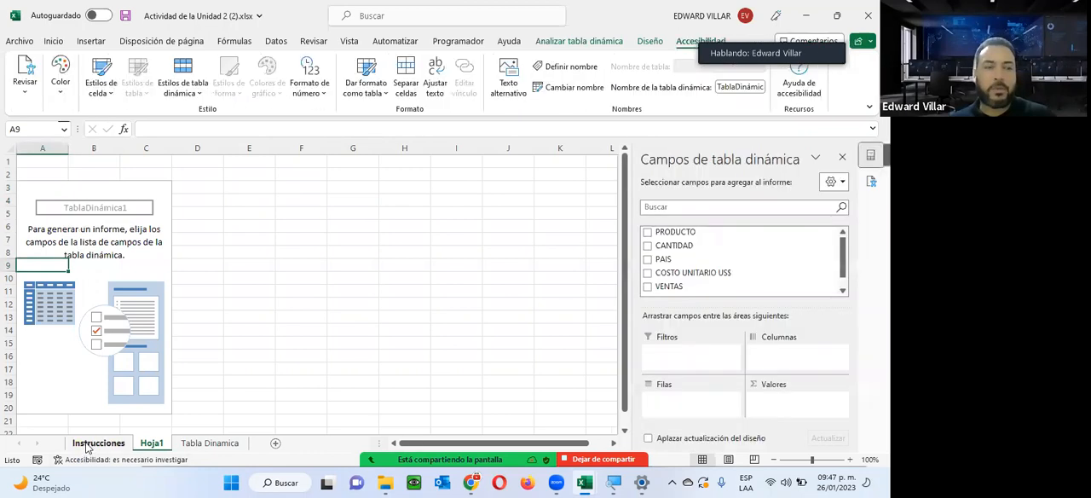
left_click(95, 442)
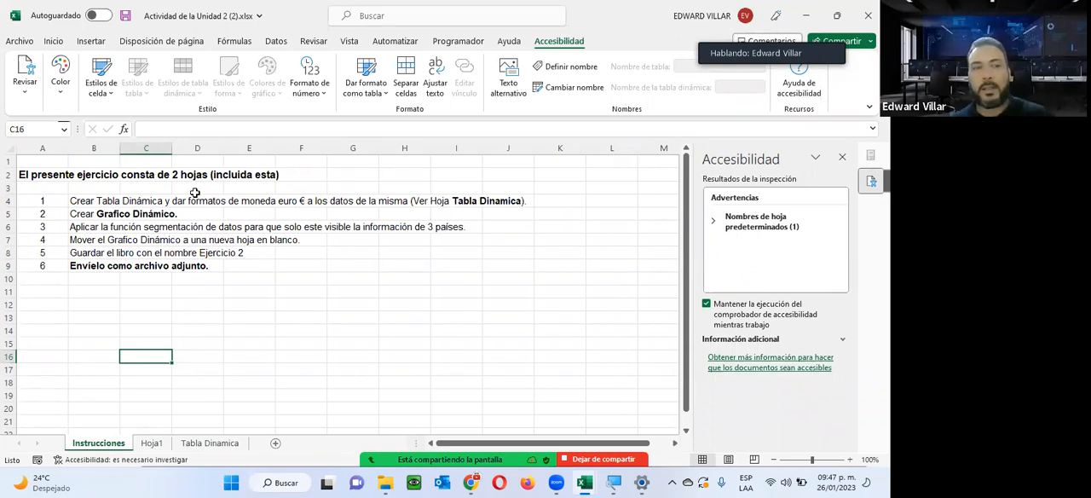
left_click(151, 443)
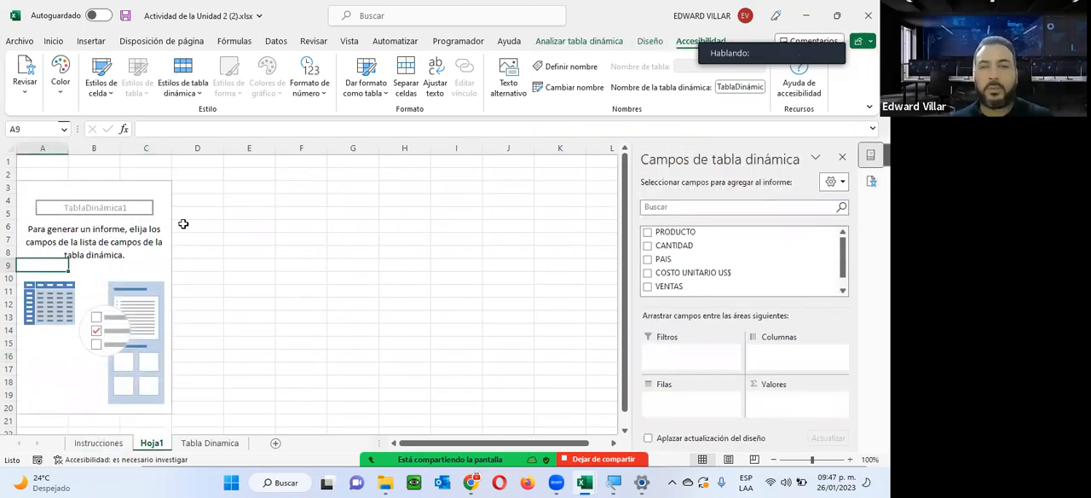
Add PRODUCTO as the pivot table's rows and PAIS as its columns, and look over the product rows.
left_click(647, 232)
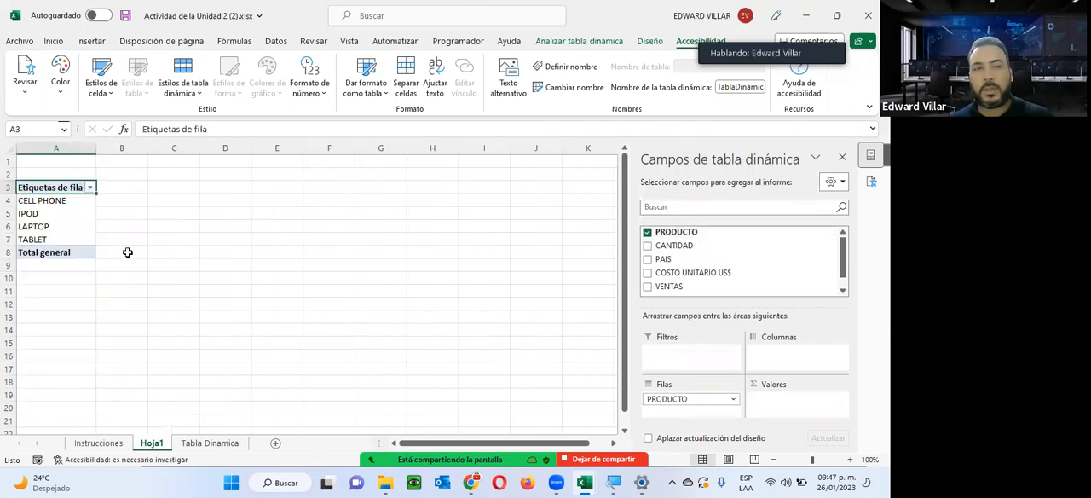
left_click(646, 259)
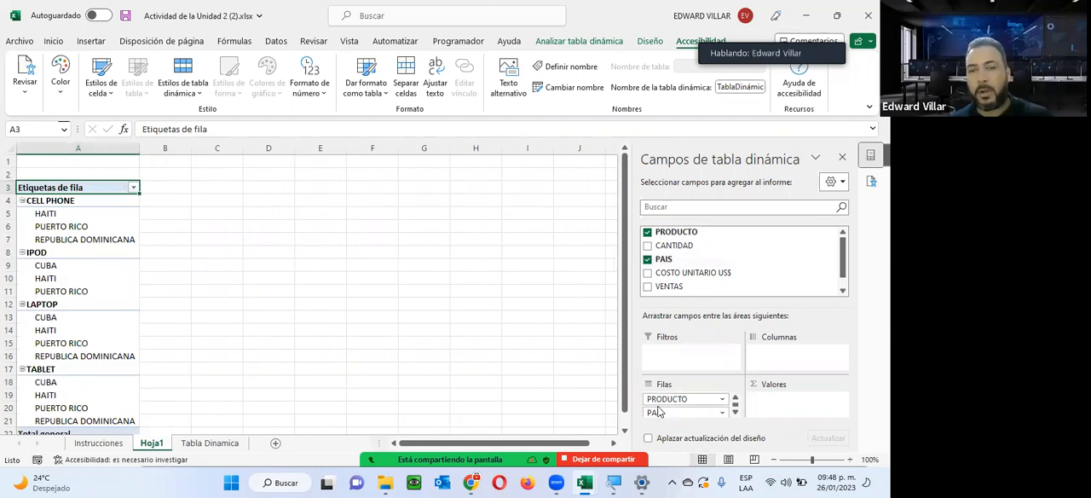
left_click_drag(657, 414, 784, 356)
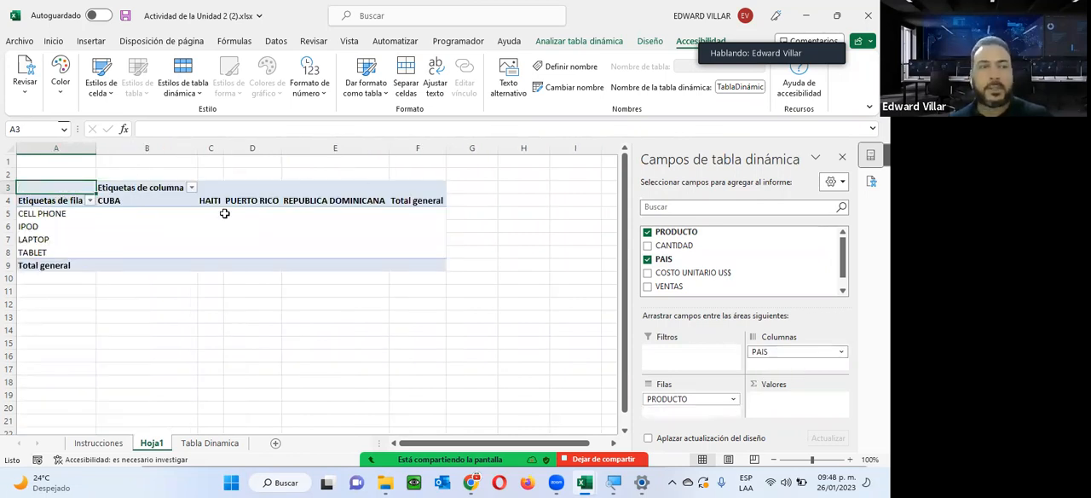
left_click(21, 213)
left_click(20, 226)
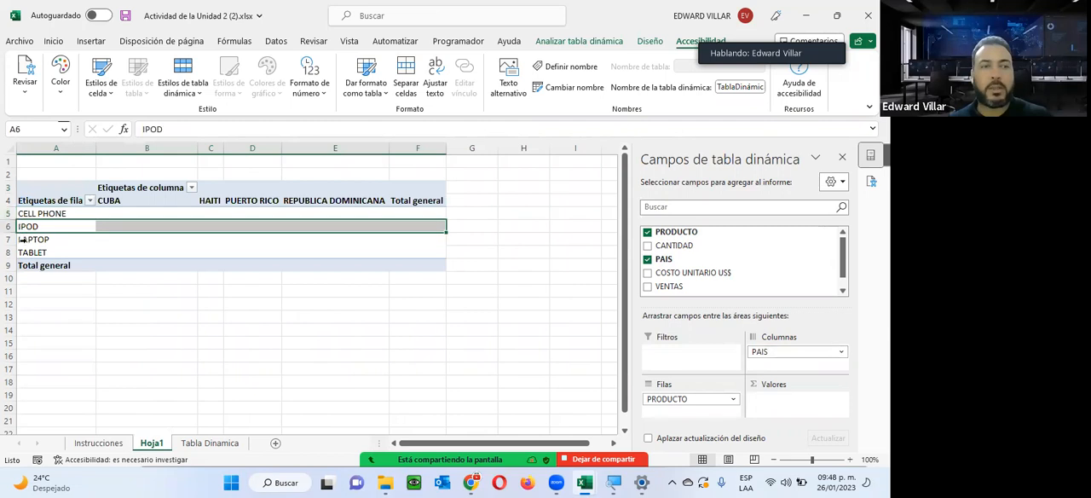
Look over the product rows and country columns, and add VENTAS as the pivot table's summed values.
left_click(22, 252)
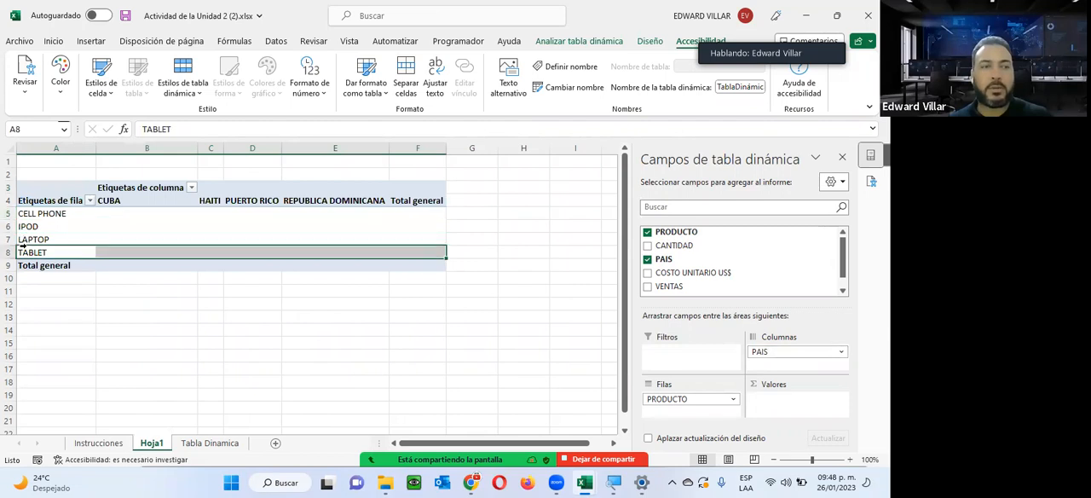
left_click(129, 216)
left_click(216, 215)
left_click(253, 213)
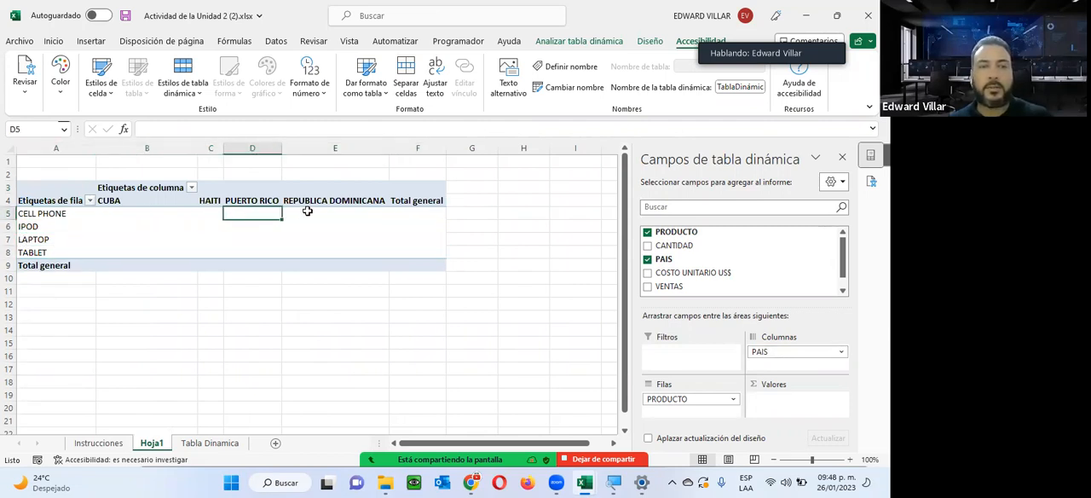
left_click(307, 212)
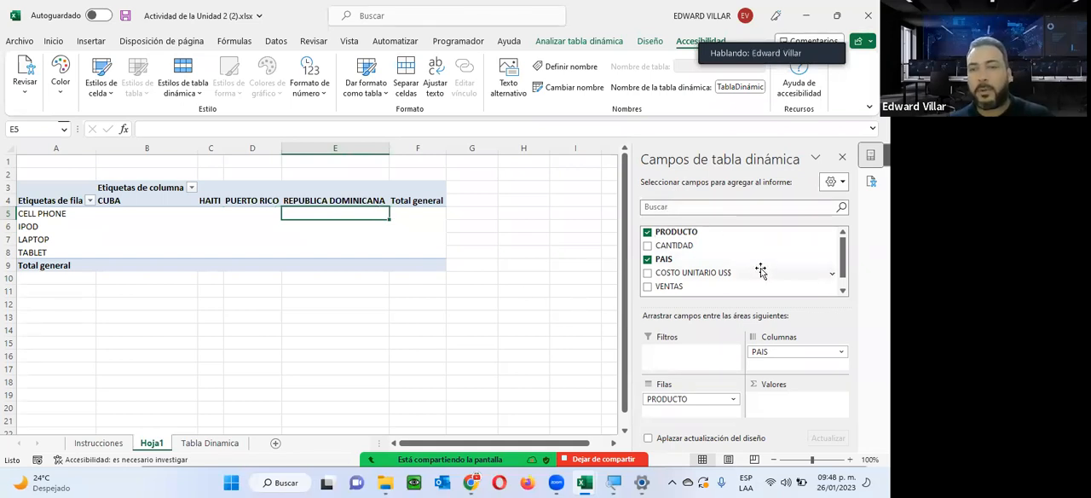
left_click(647, 287)
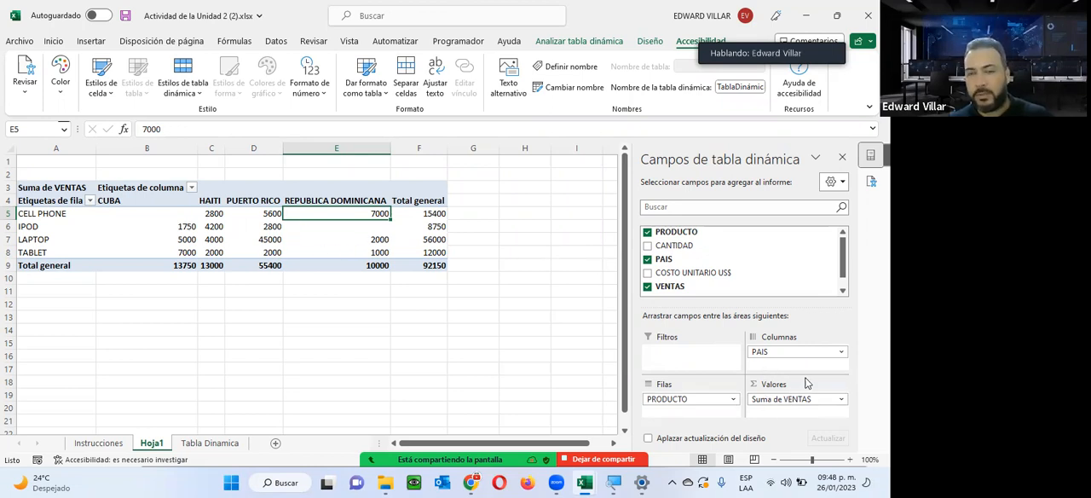
scroll(759, 269, "down", 1)
scroll(758, 269, "up", 1)
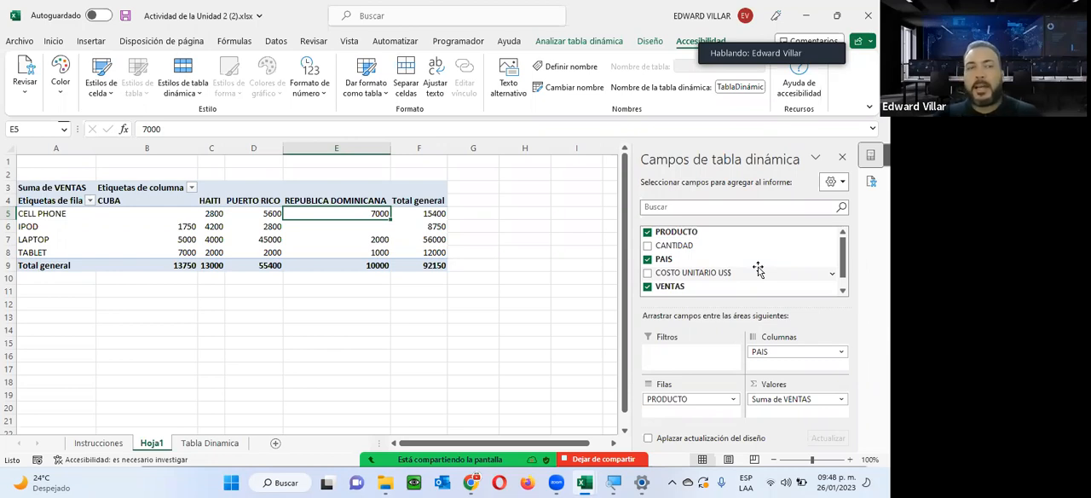
Compare the pivot table tools offered with a cell outside and a cell inside the filled table selected.
mouse_move(329, 215)
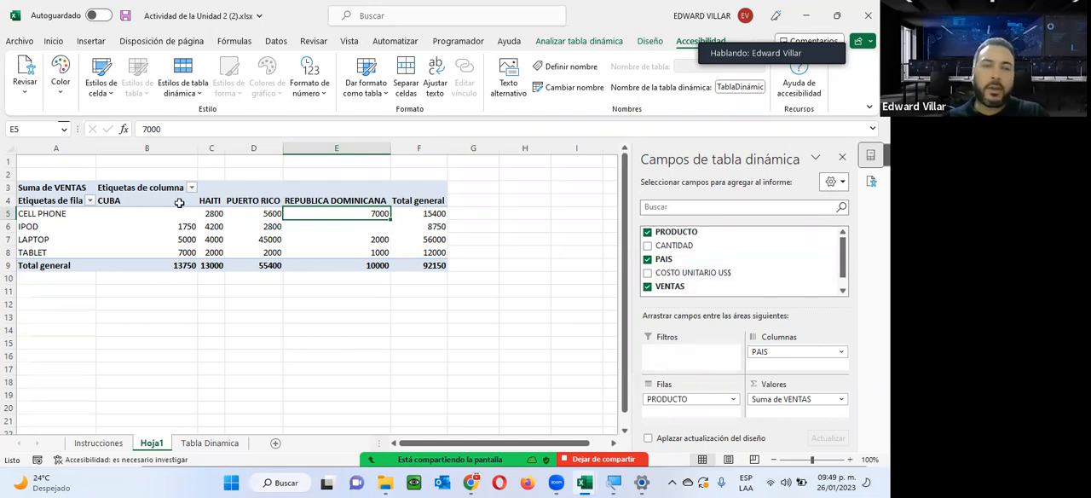
left_click(64, 162)
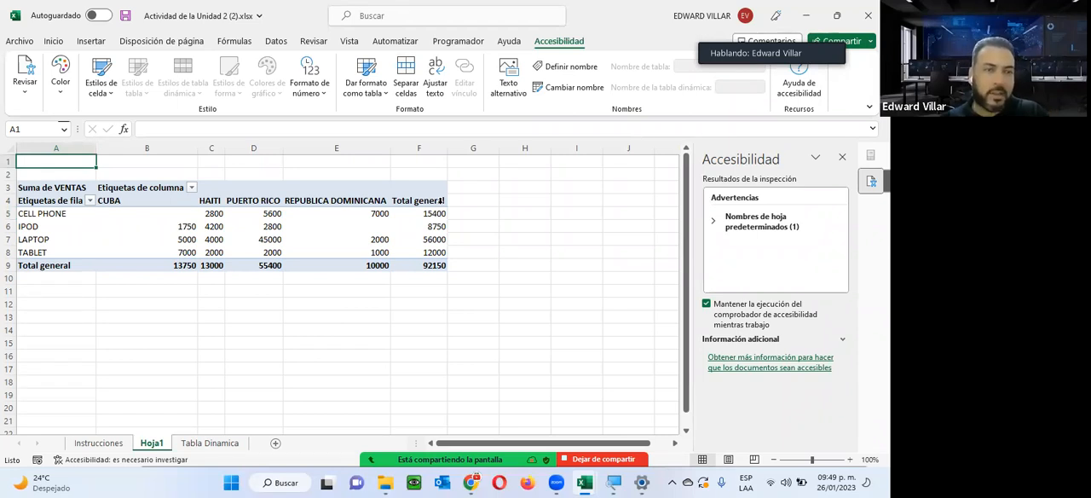
left_click(199, 201)
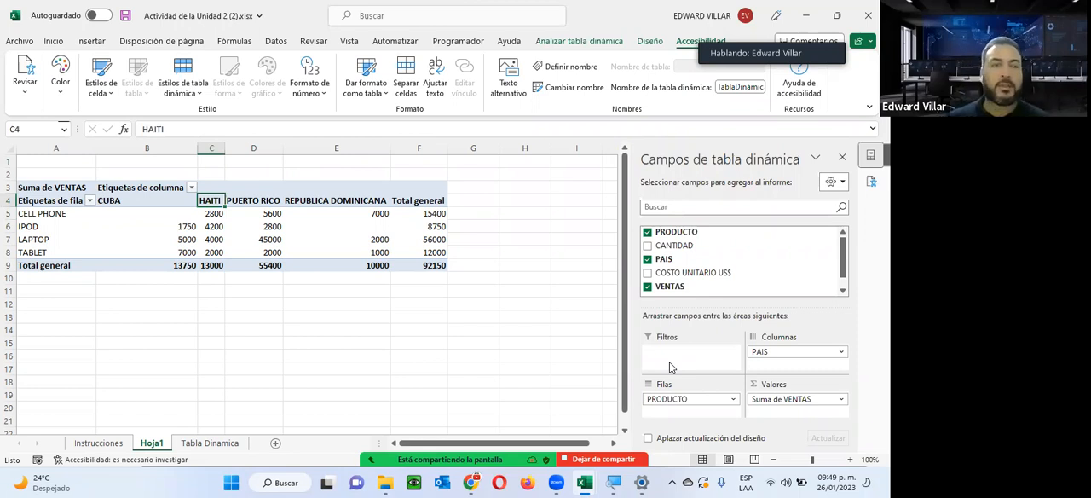
left_click(516, 235)
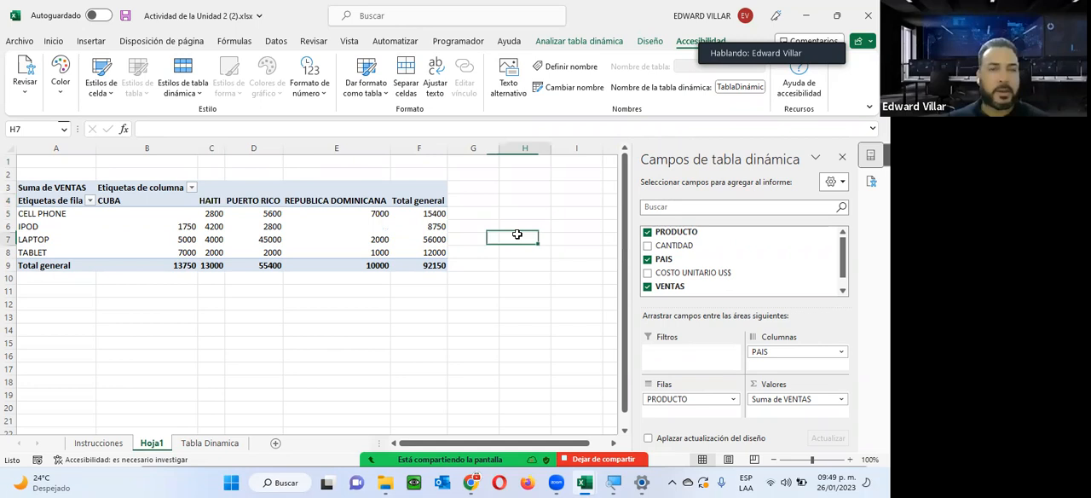
Insert slicers for PRODUCTO and PAIS and place them side by side below the pivot table.
left_click(341, 186)
left_click(428, 186)
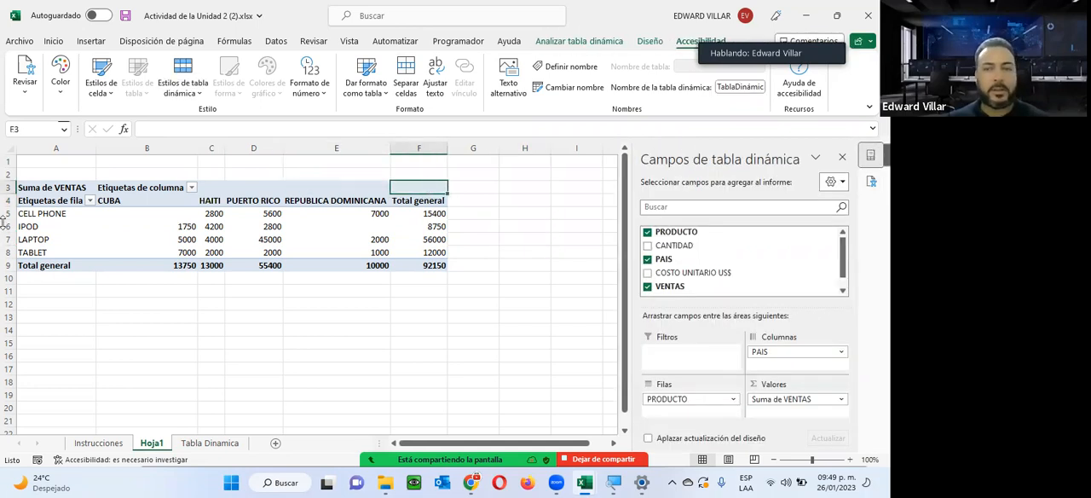
left_click(584, 42)
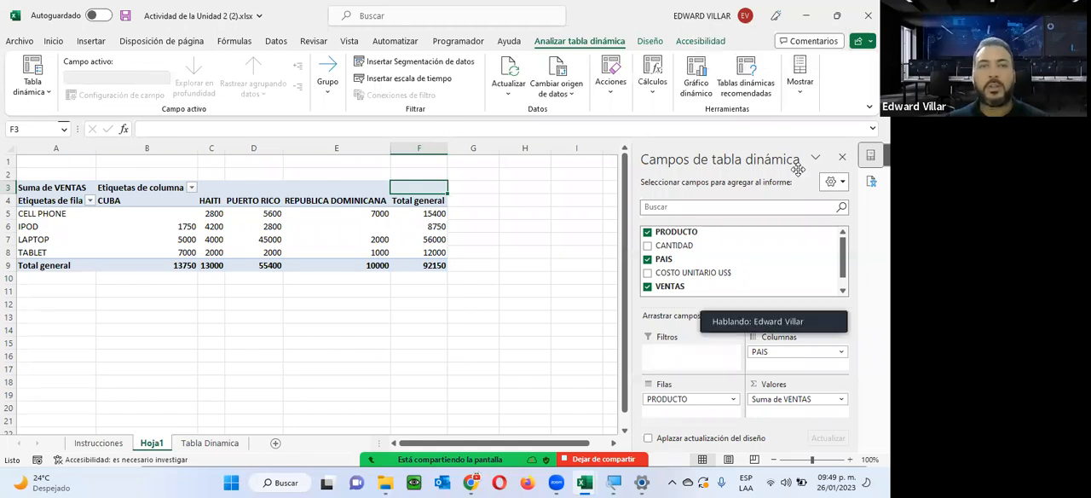
left_click(409, 61)
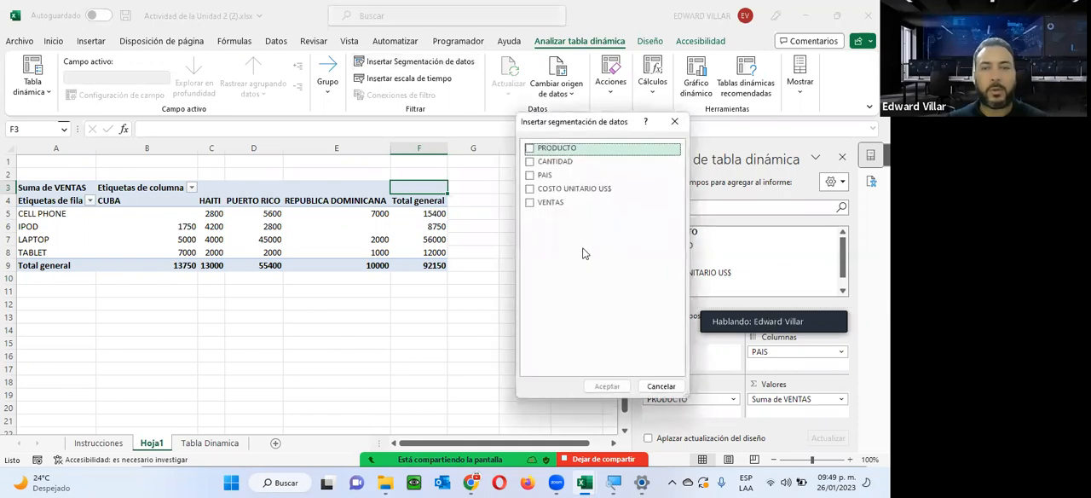
left_click(530, 174)
left_click(530, 147)
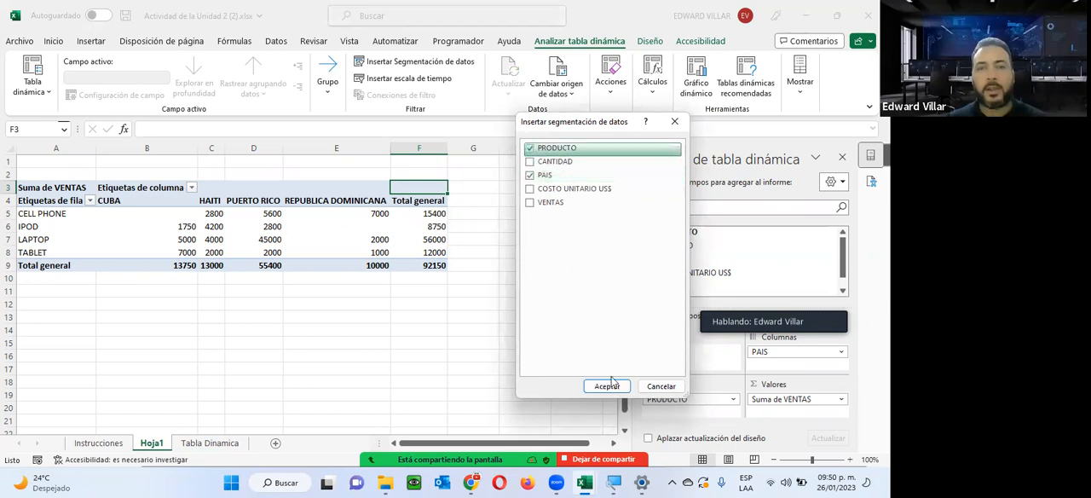
left_click(606, 386)
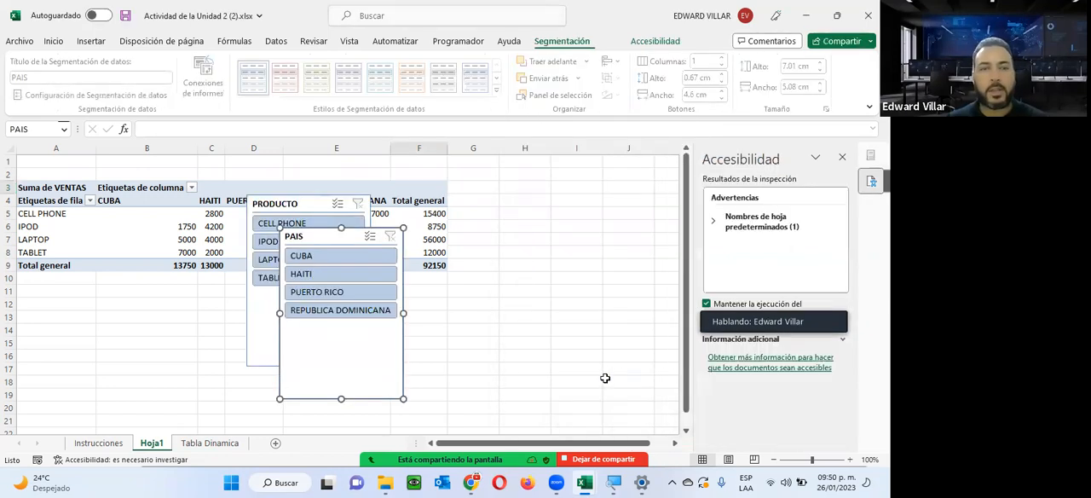
left_click_drag(305, 241, 459, 286)
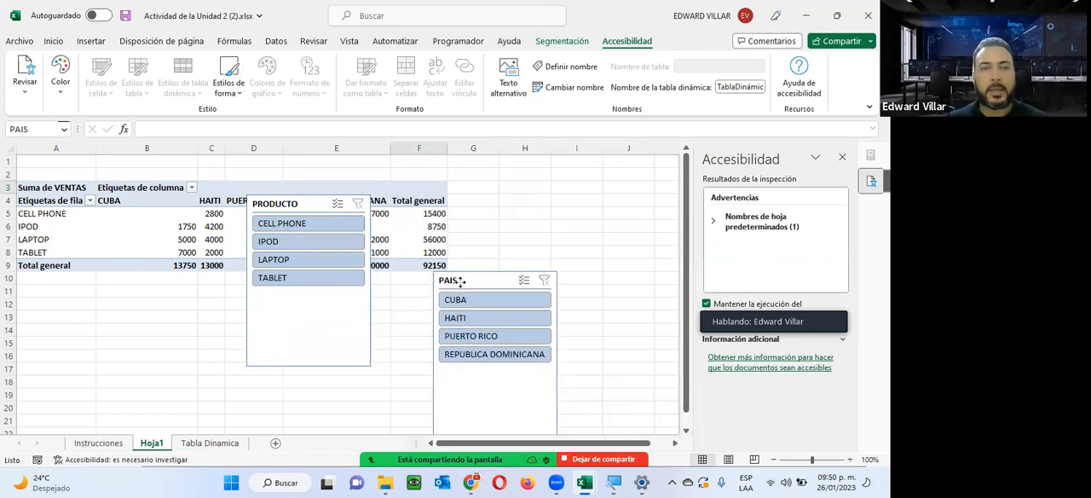
left_click_drag(295, 236, 295, 319)
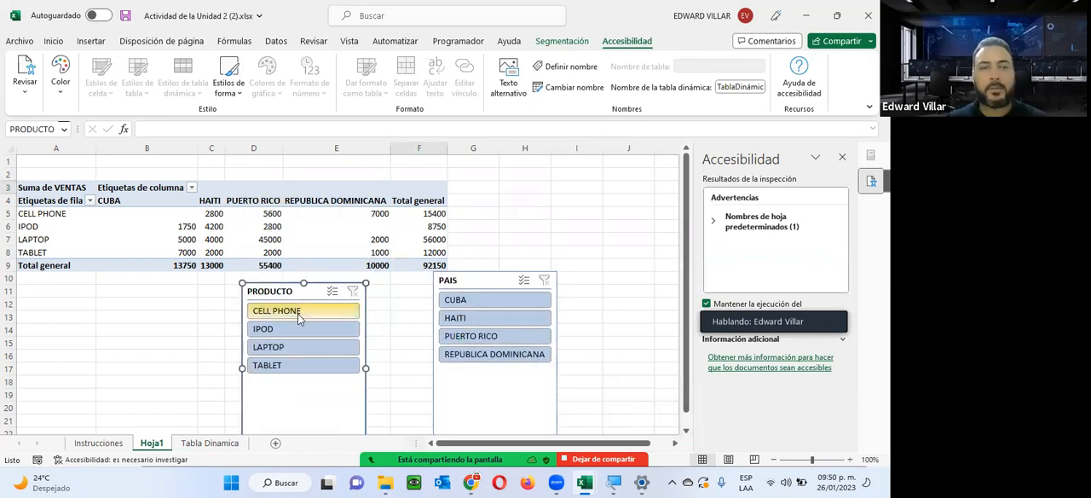
Try the slicers by filtering to CELL PHONE and to IPOD in CUBA, and clear both filters.
left_click(296, 313)
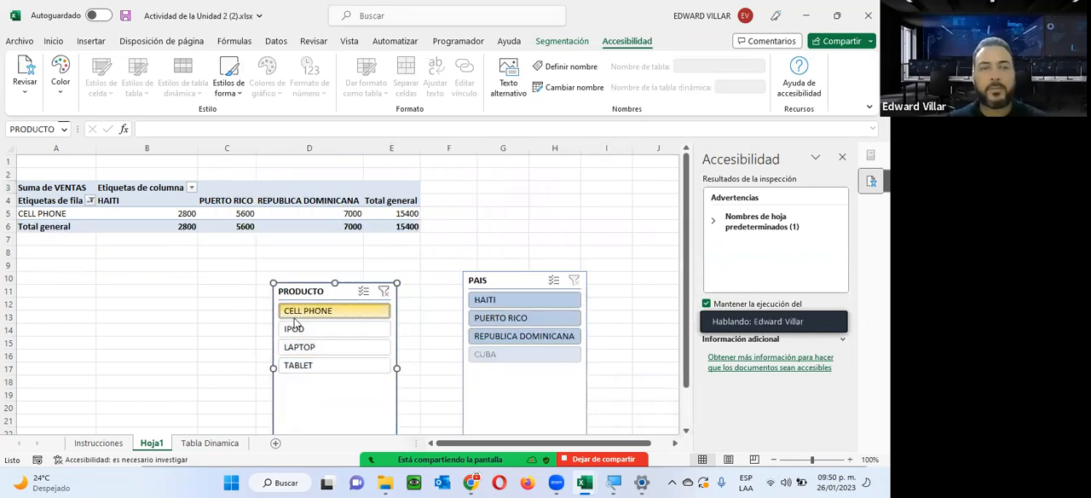
left_click(297, 327)
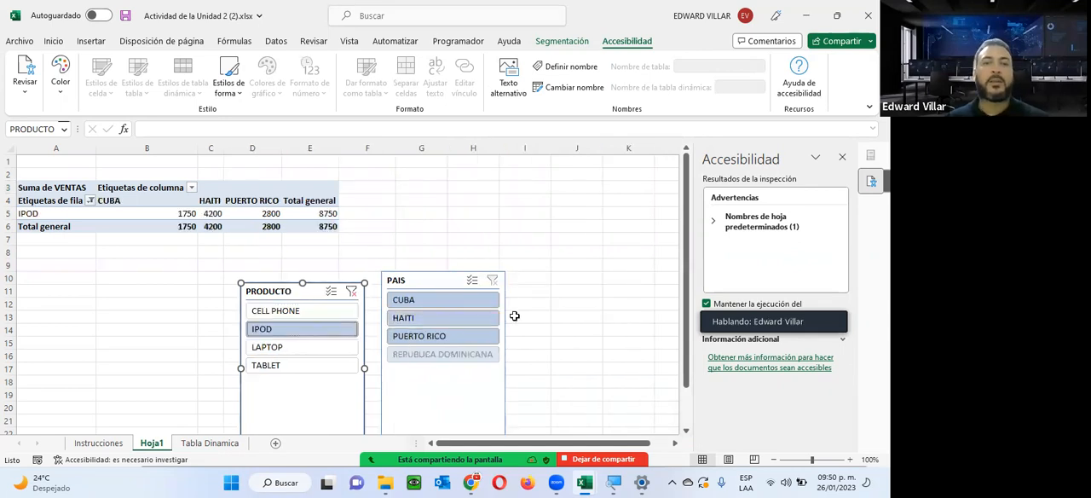
left_click(470, 301)
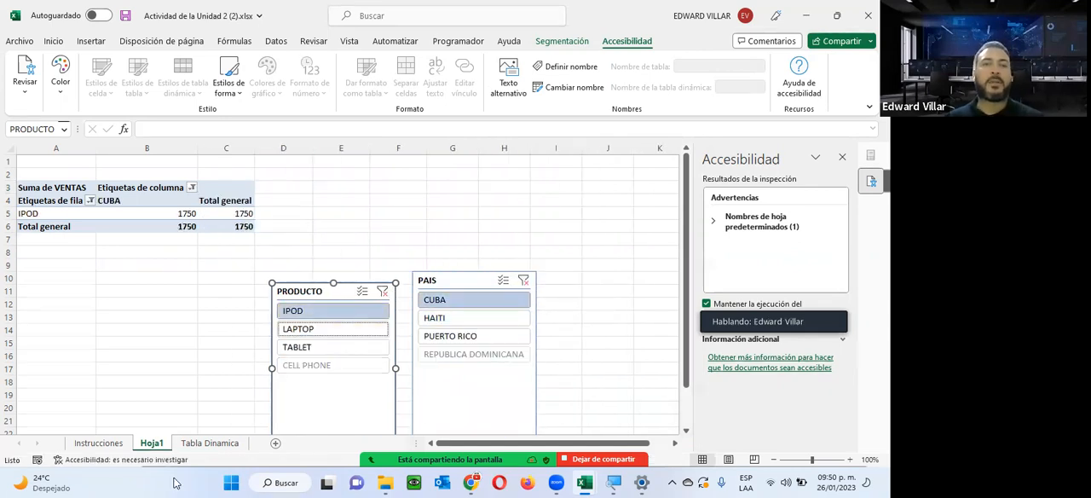
left_click(381, 292)
left_click(524, 283)
left_click(524, 281)
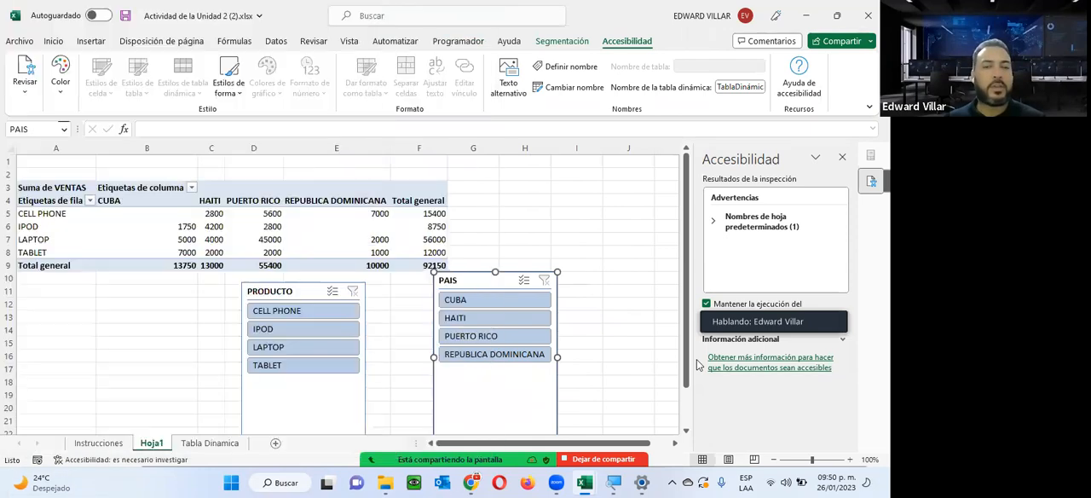
Recheck the Instrucciones sheet and insert a pivot chart from the range 'Tabla Dinamica'!$A$1:$E$15 on a new worksheet.
left_click(98, 442)
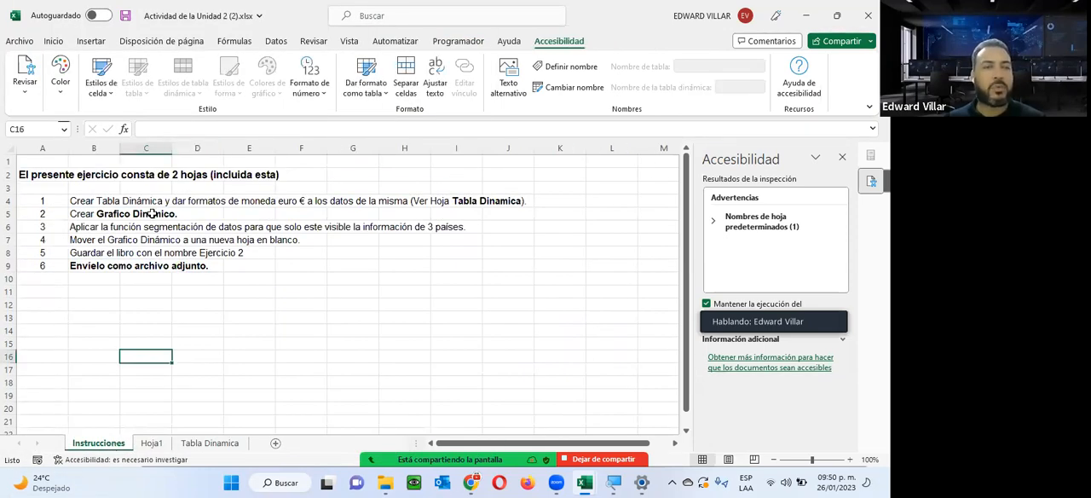
left_click(204, 443)
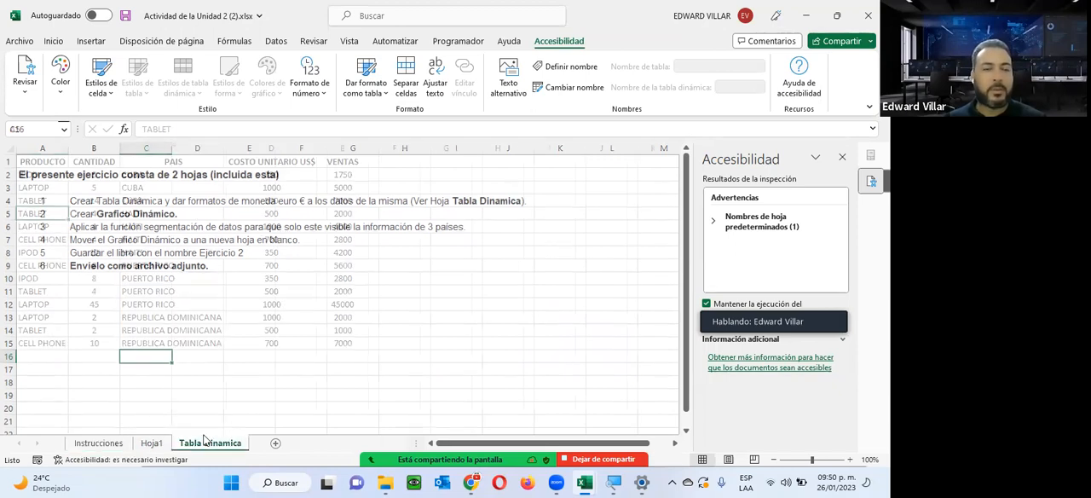
left_click(89, 41)
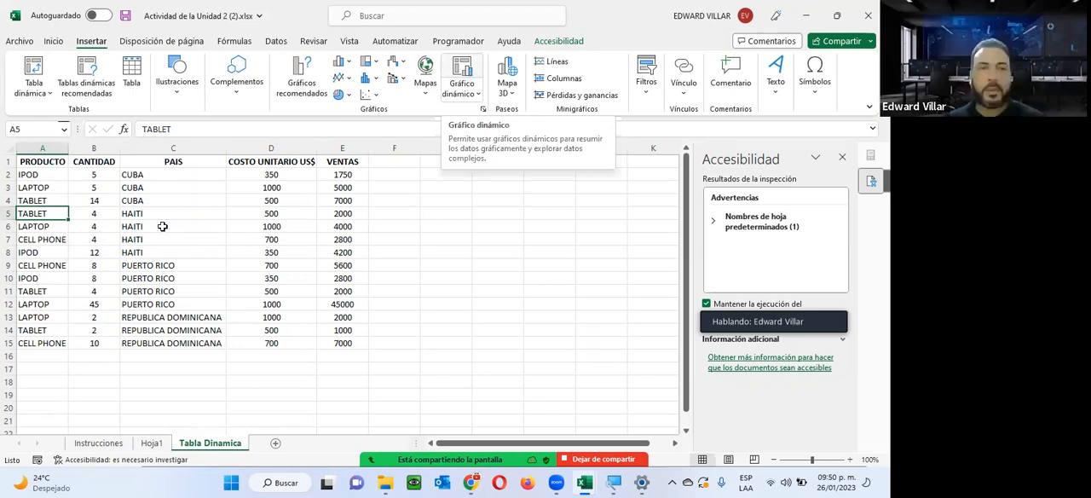
left_click(466, 97)
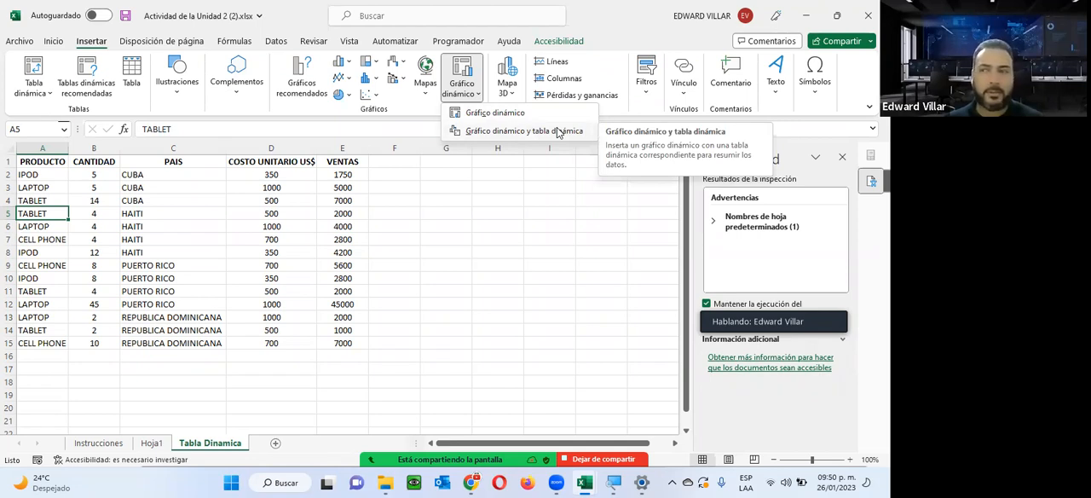
left_click(452, 75)
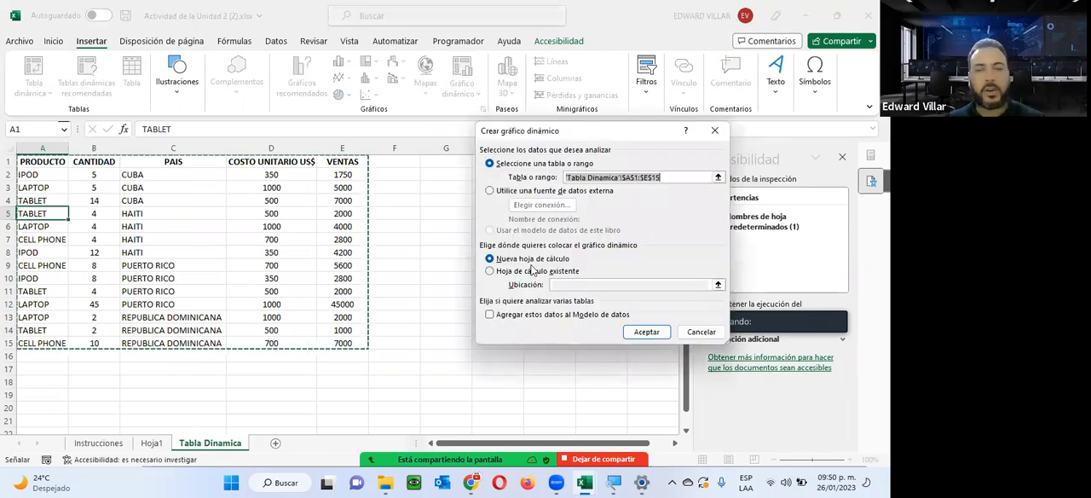
left_click(655, 333)
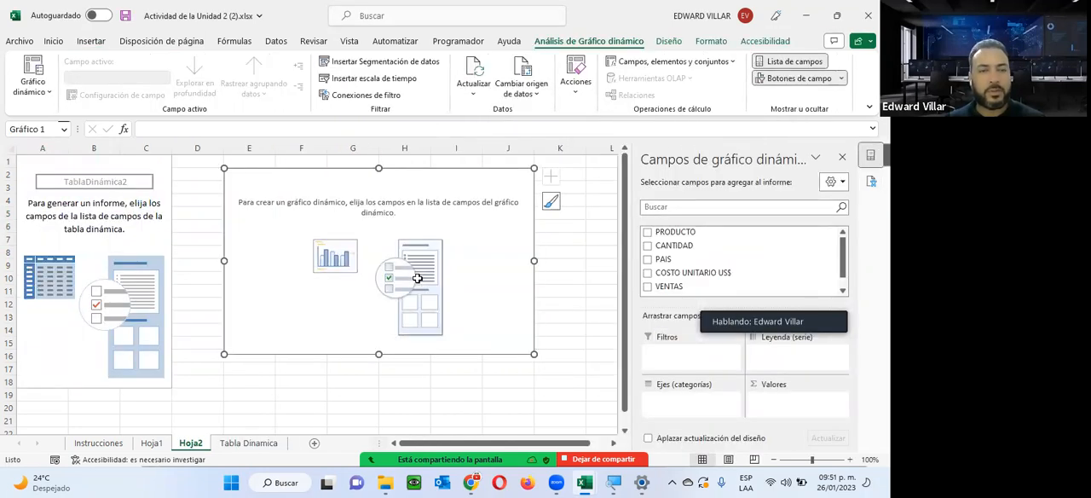
Compare the empty pivot table with the empty pivot chart and look over the chart's analysis and design tools.
left_click(68, 162)
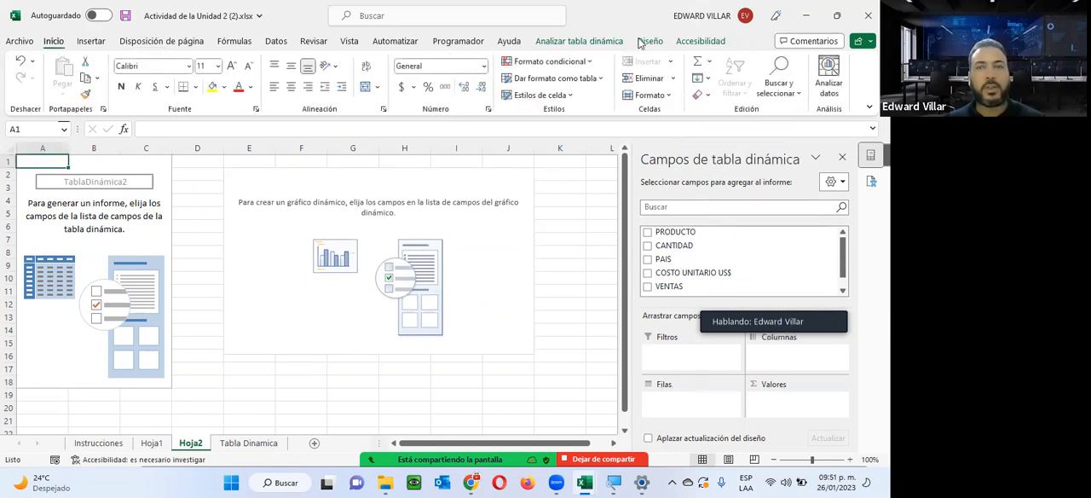
left_click(360, 170)
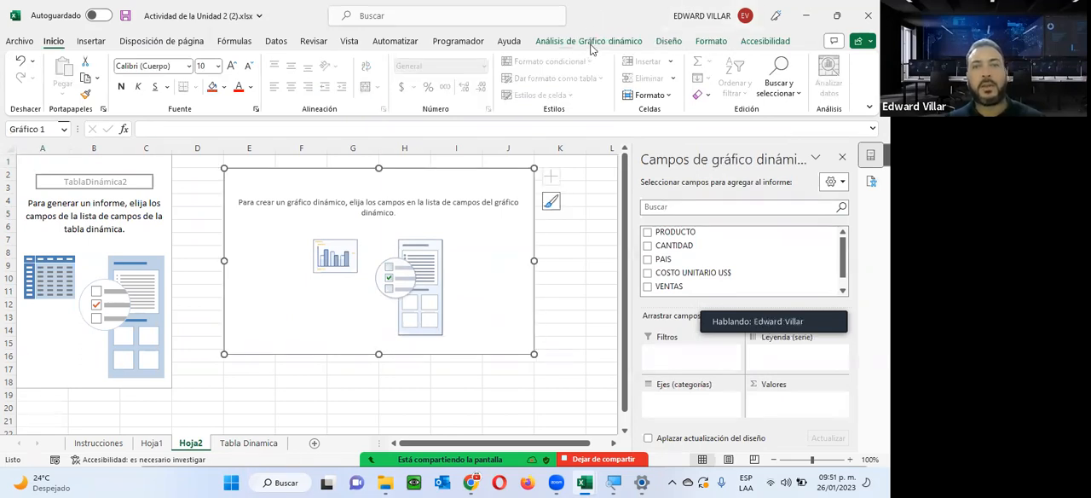
left_click(601, 42)
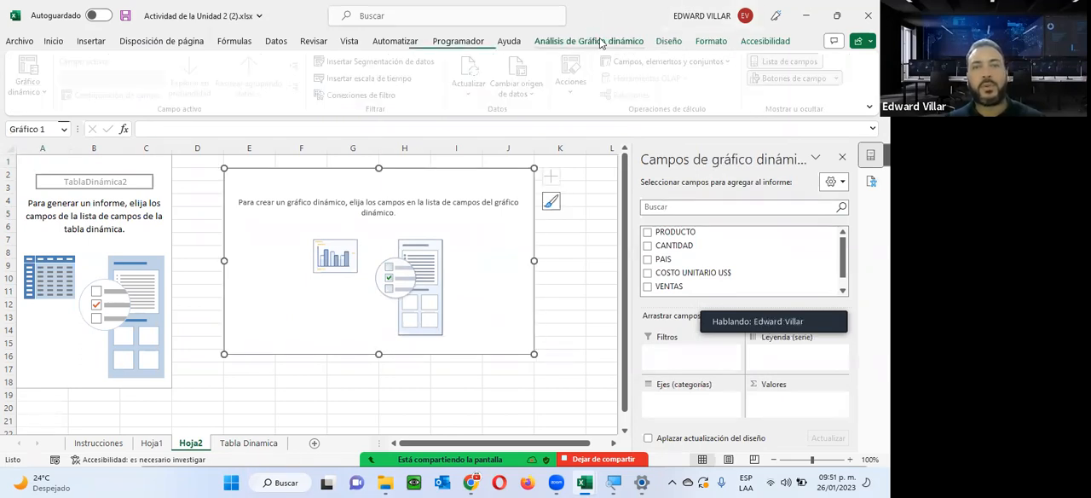
left_click(655, 44)
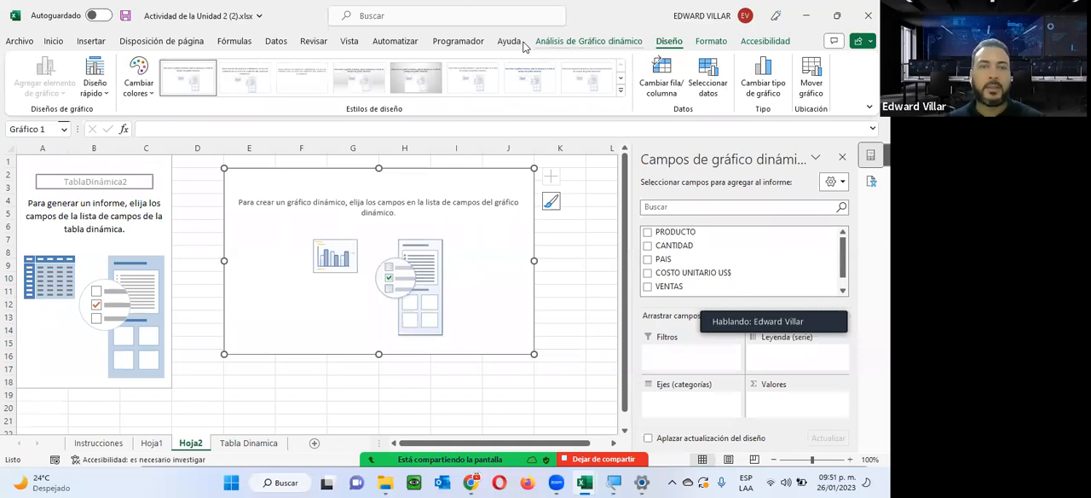
Review the pivot table on Hoja1, the tasks on Instrucciones and the source data on Tabla Dinamica.
left_click(150, 443)
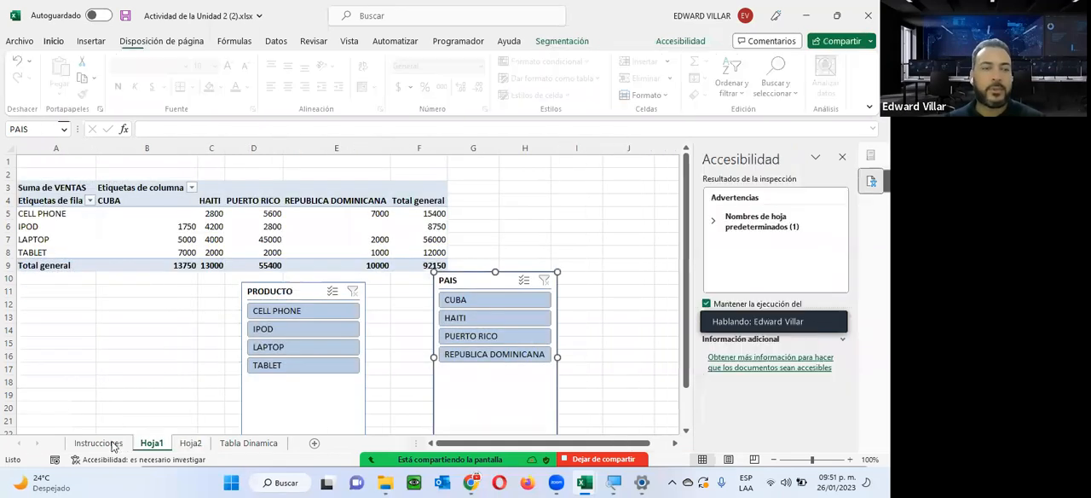
left_click(98, 442)
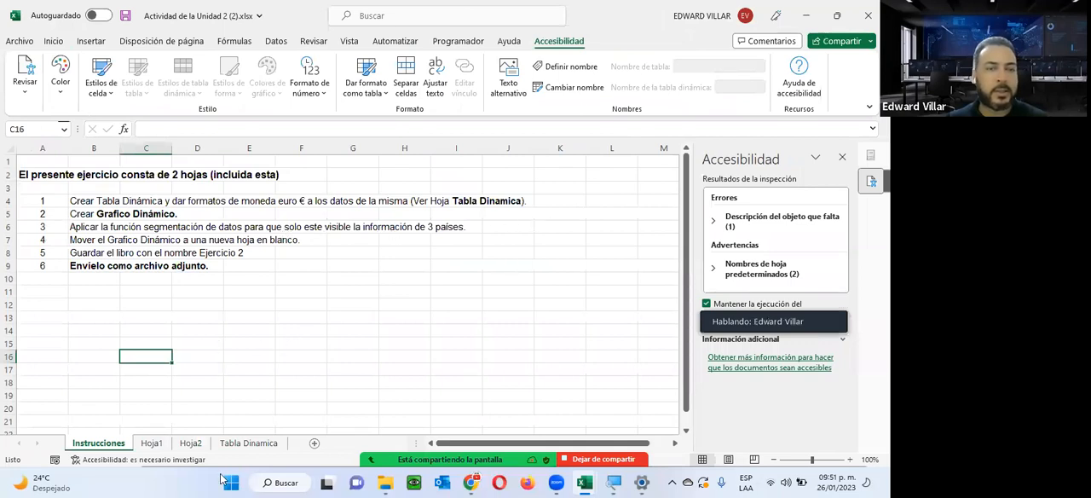
left_click(250, 442)
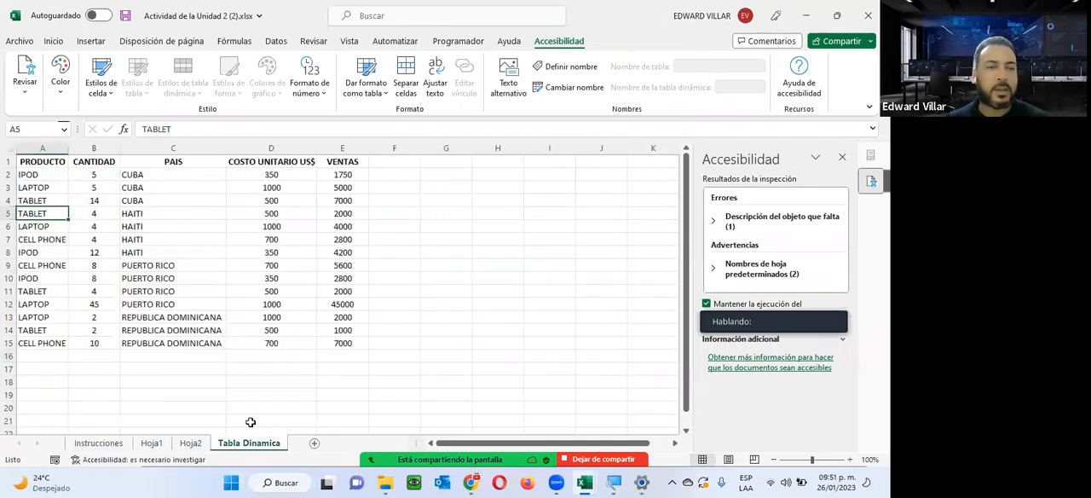
On Hoja2, build the pivot chart with PRODUCTO as categories, PAIS as the legend series and VENTAS as the summed values.
left_click(188, 443)
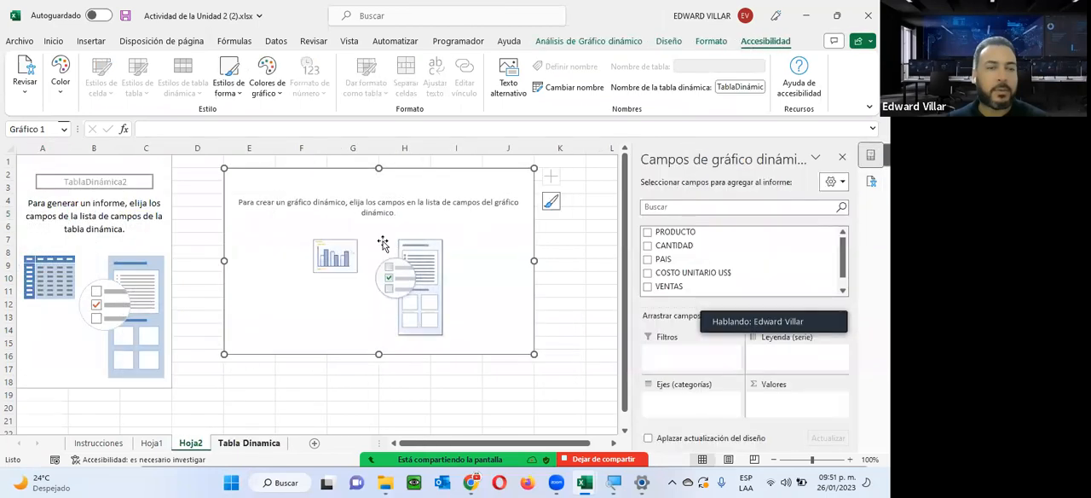
left_click(647, 232)
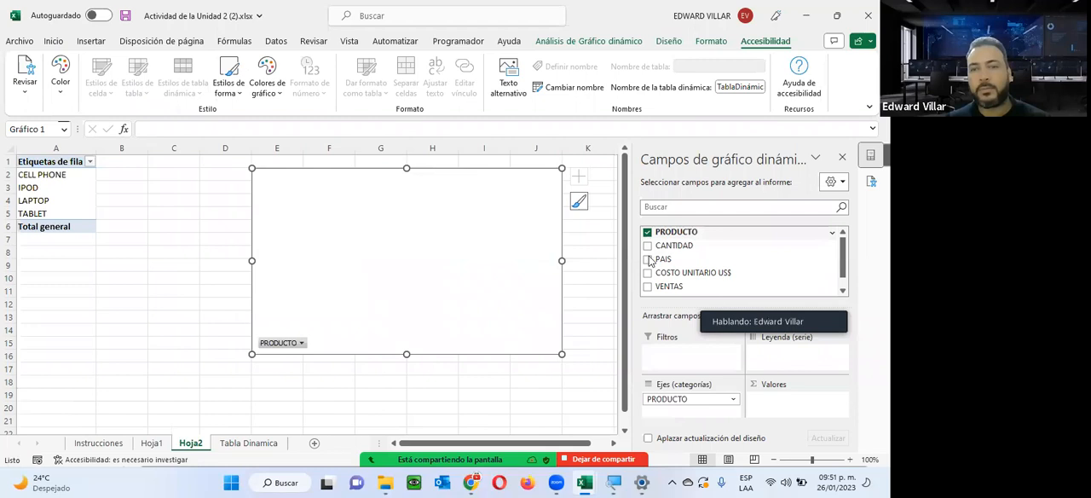
left_click(647, 259)
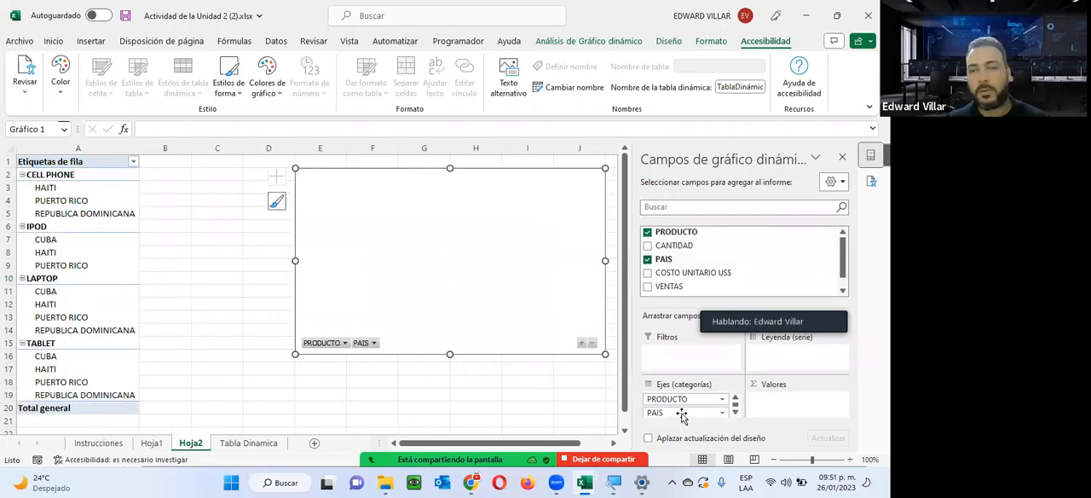
left_click_drag(686, 413, 791, 349)
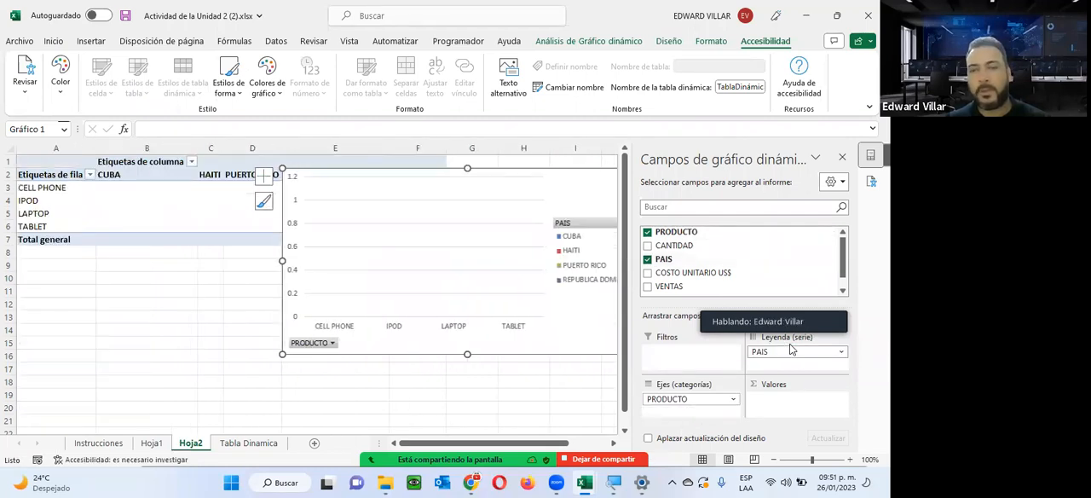
left_click(648, 287)
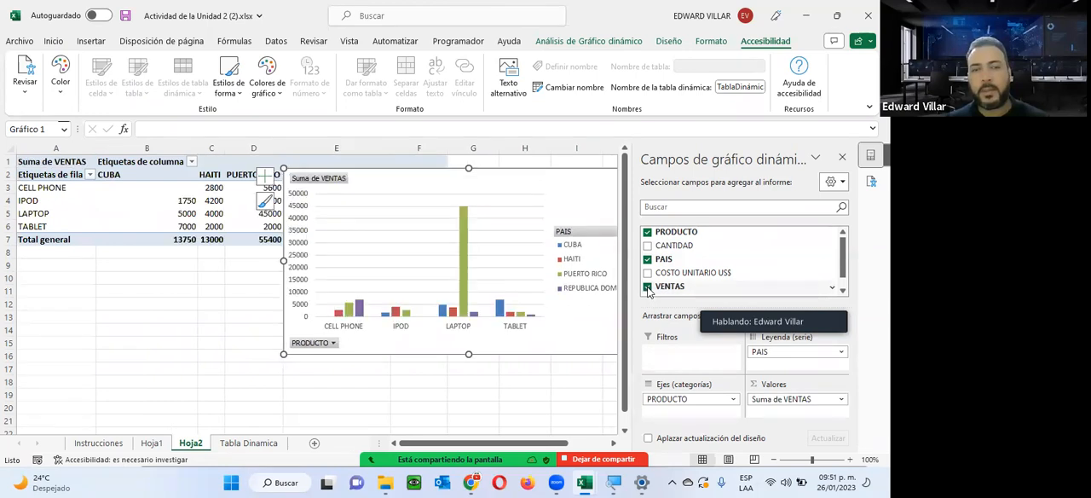
Shift the chart below the pivot table and move it to its own new sheet named Gráfico1.
left_click_drag(537, 173, 494, 256)
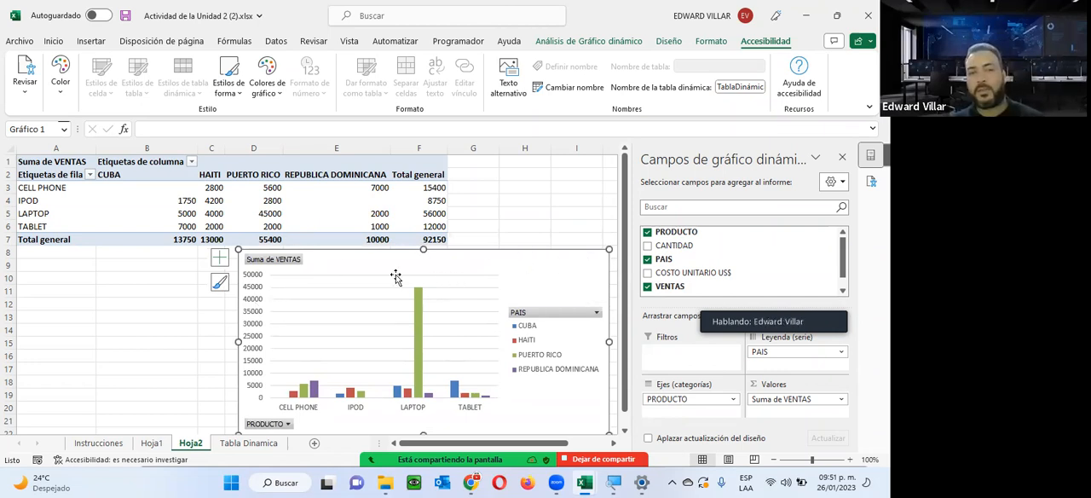
right_click(523, 269)
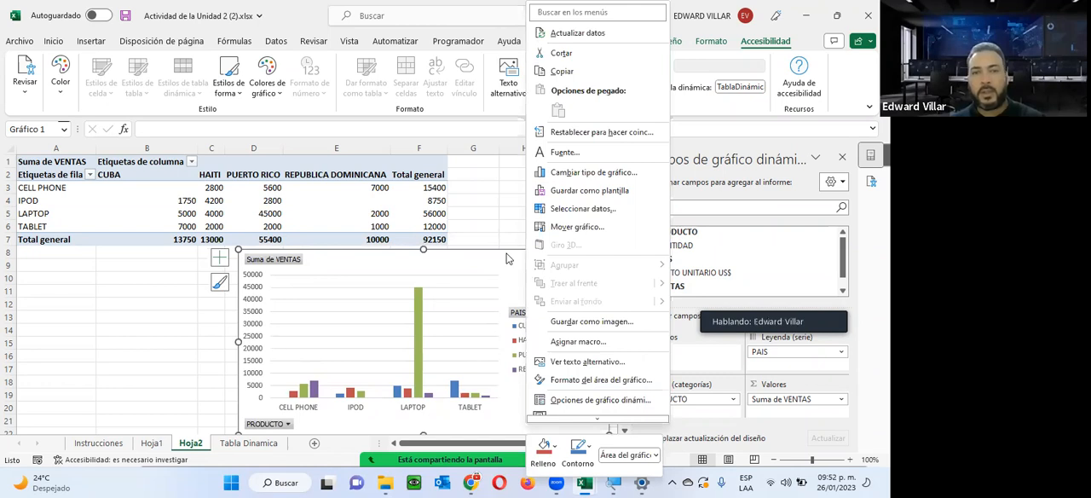
left_click(571, 227)
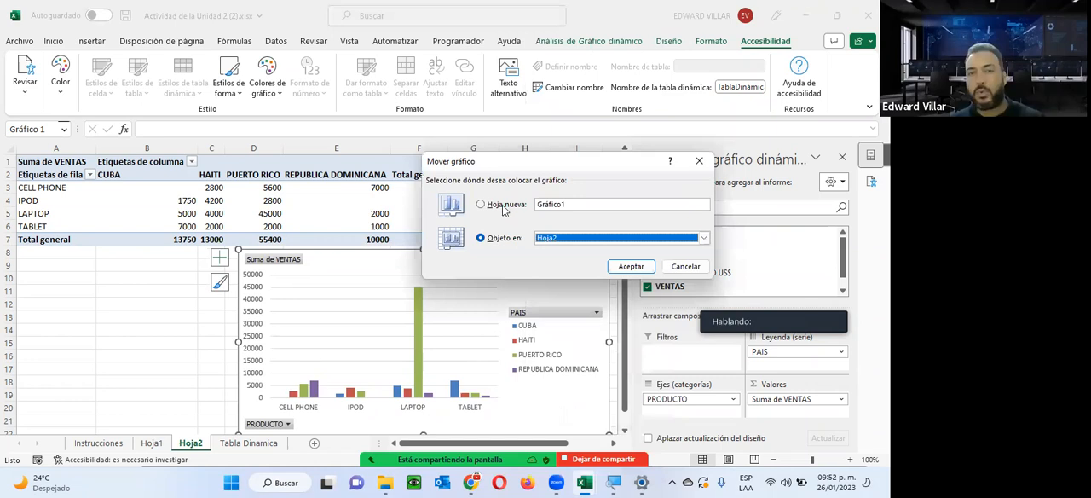
left_click(503, 207)
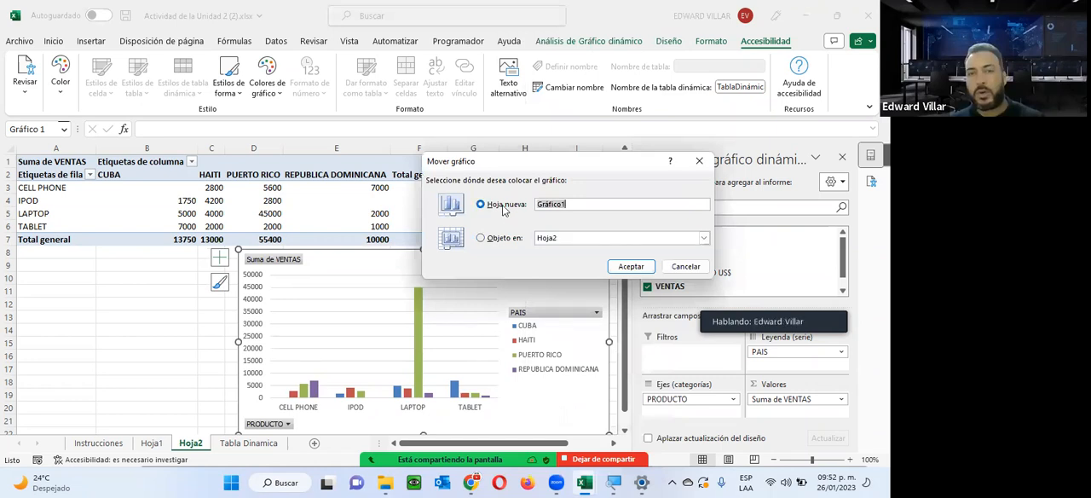
left_click(630, 267)
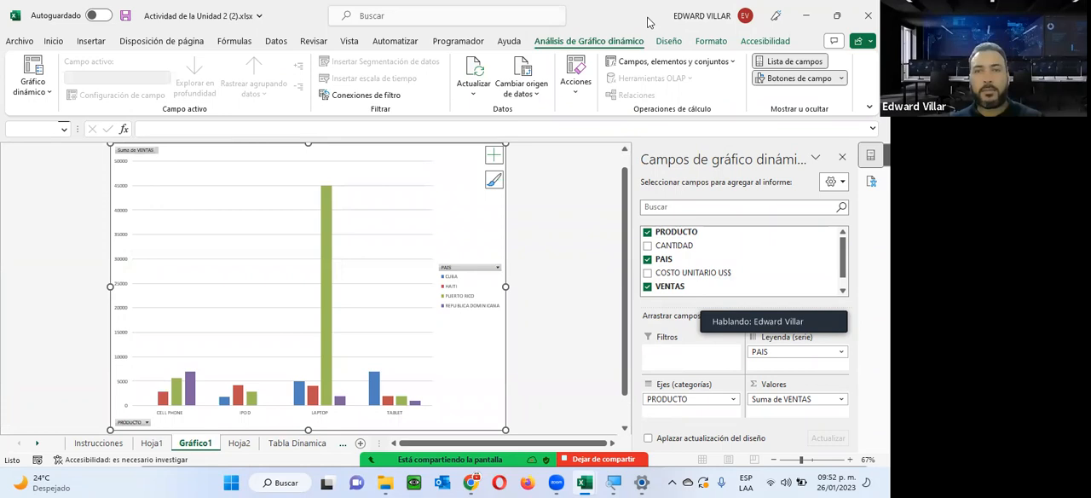
Apply the dark-background chart style with solid bevelled bars to the pivot chart on Gráfico1.
left_click(668, 41)
left_click(586, 78)
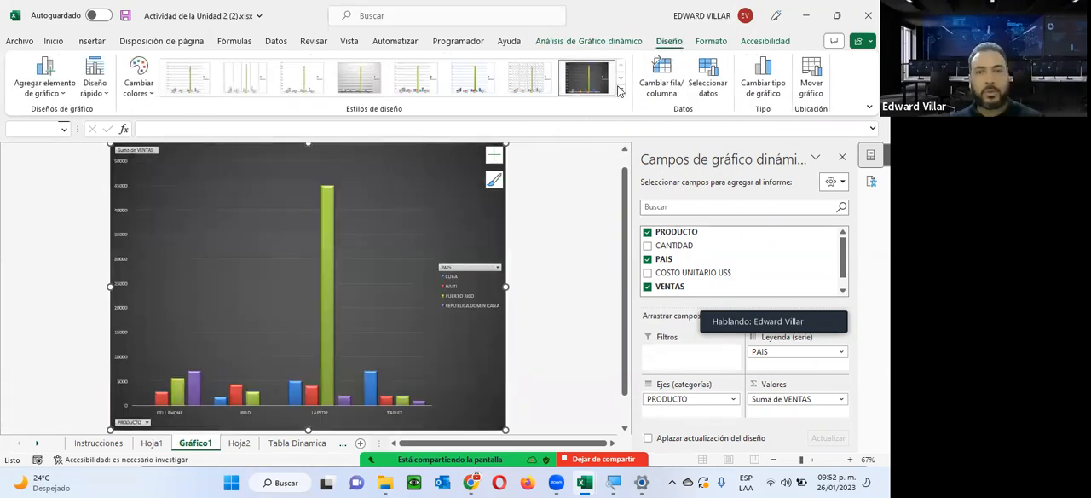
left_click(620, 89)
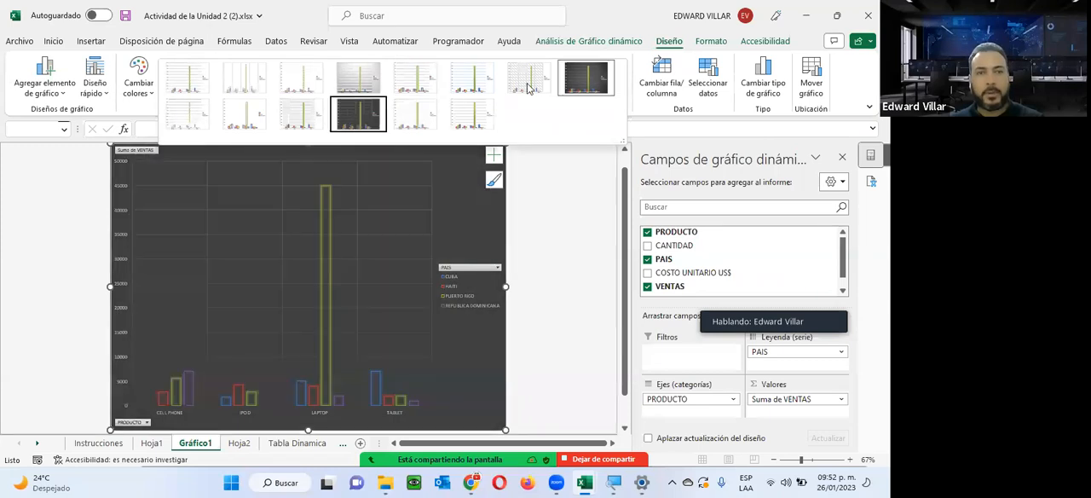
left_click(575, 81)
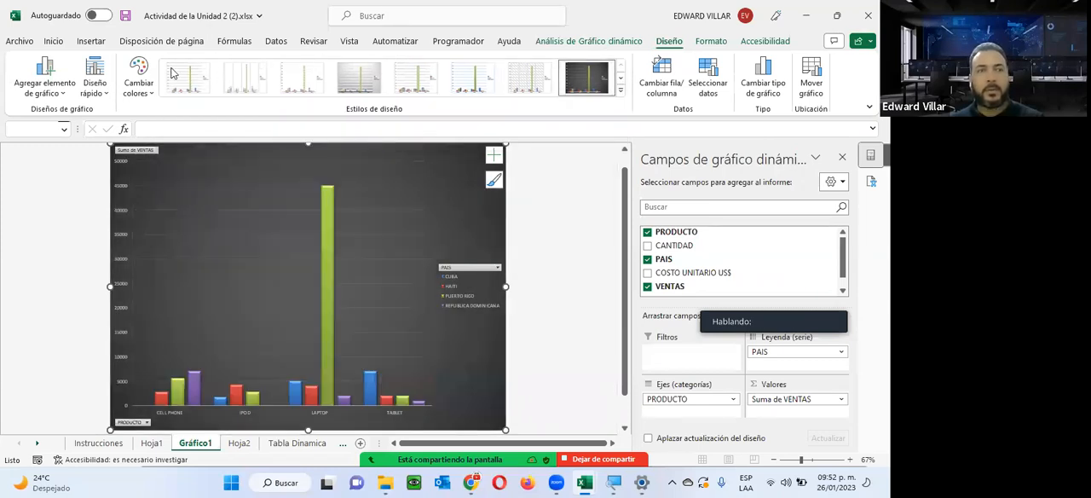
Look over the available colour palettes and quick layouts for the pivot chart without applying any.
left_click(141, 83)
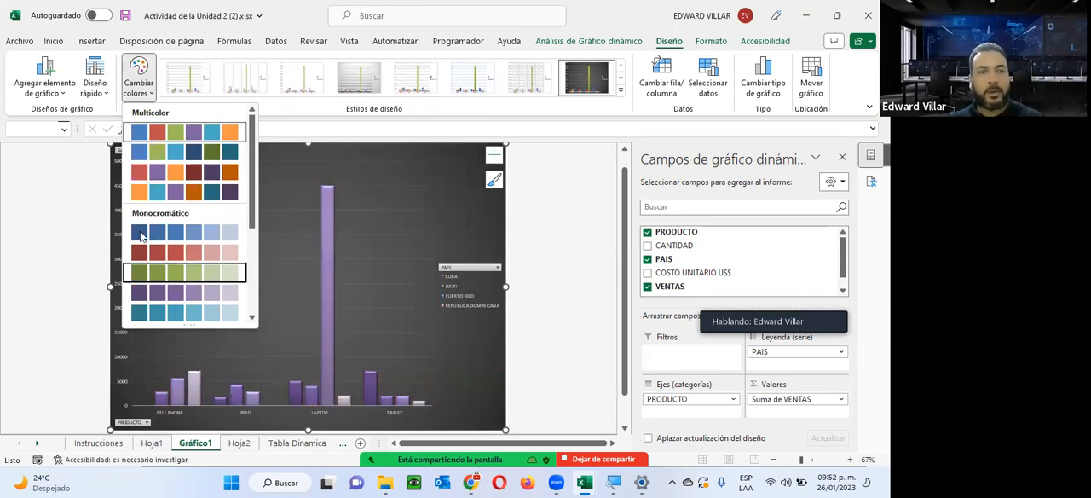
left_click(106, 89)
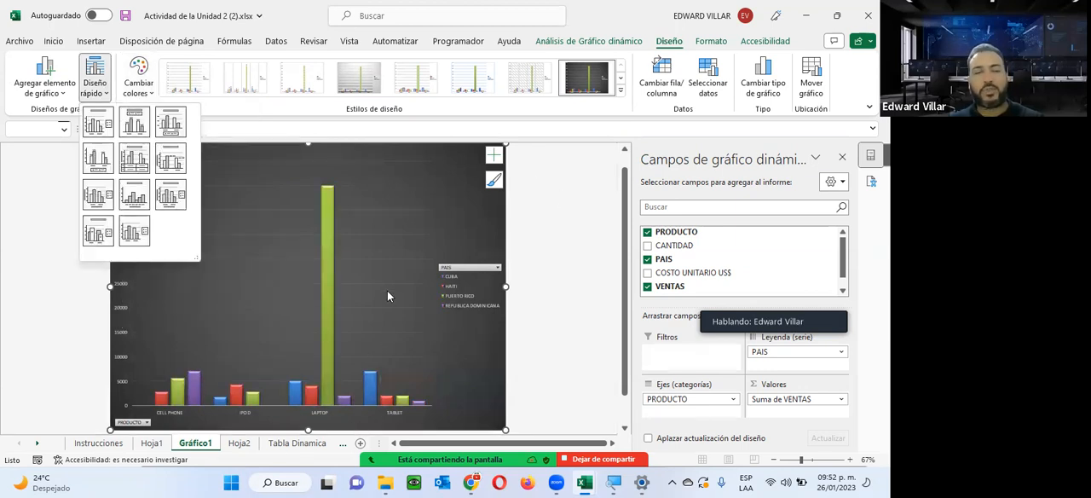
left_click(292, 208)
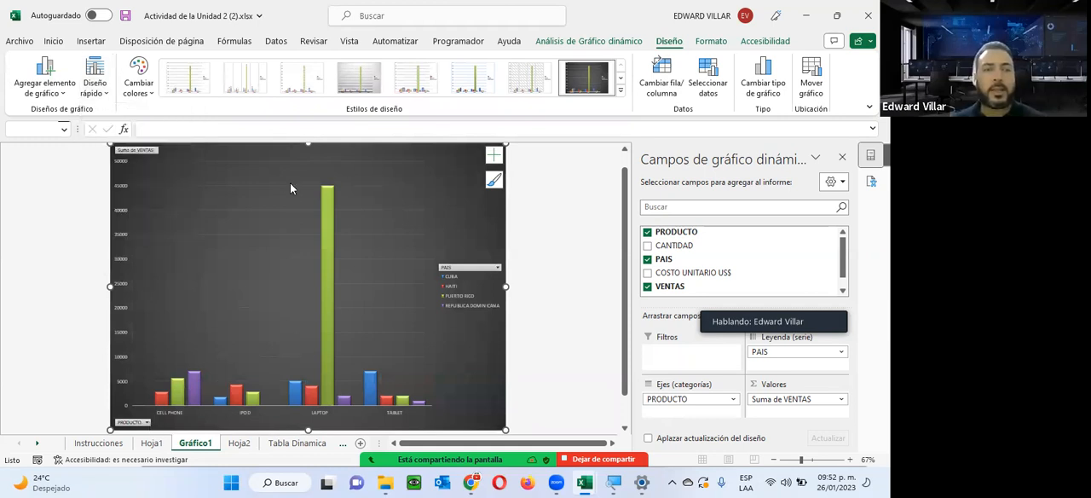
left_click(101, 85)
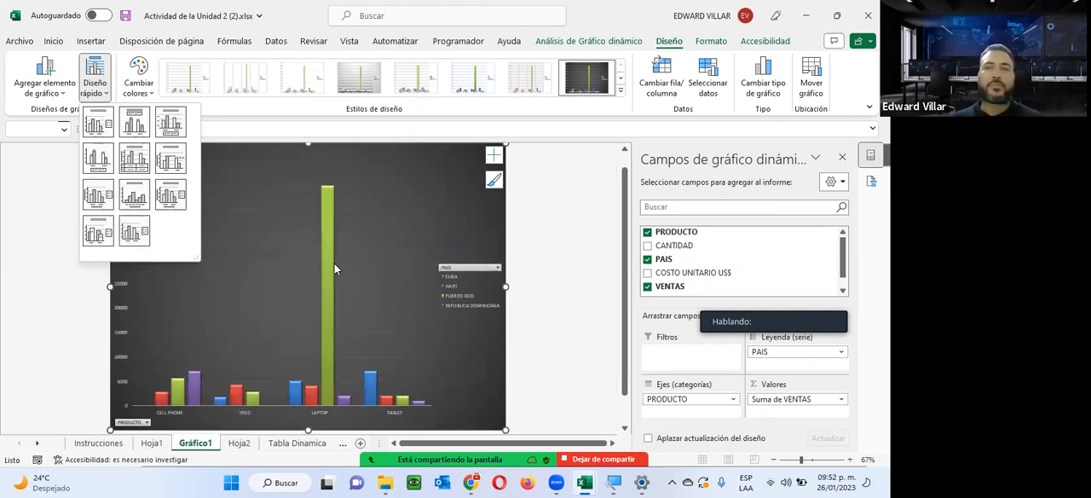
left_click(454, 152)
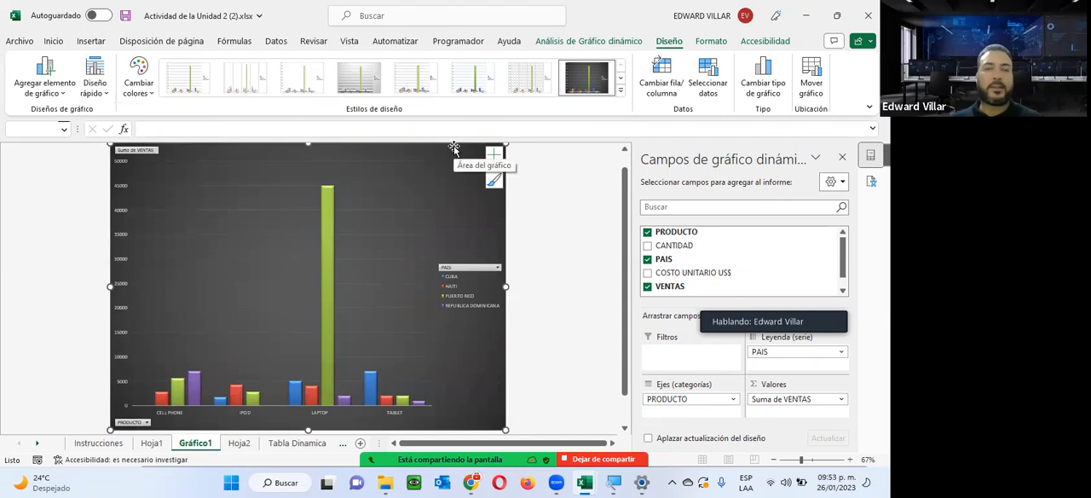
Add axis titles, a chart title, data labels and a data table to the pivot chart.
left_click(495, 155)
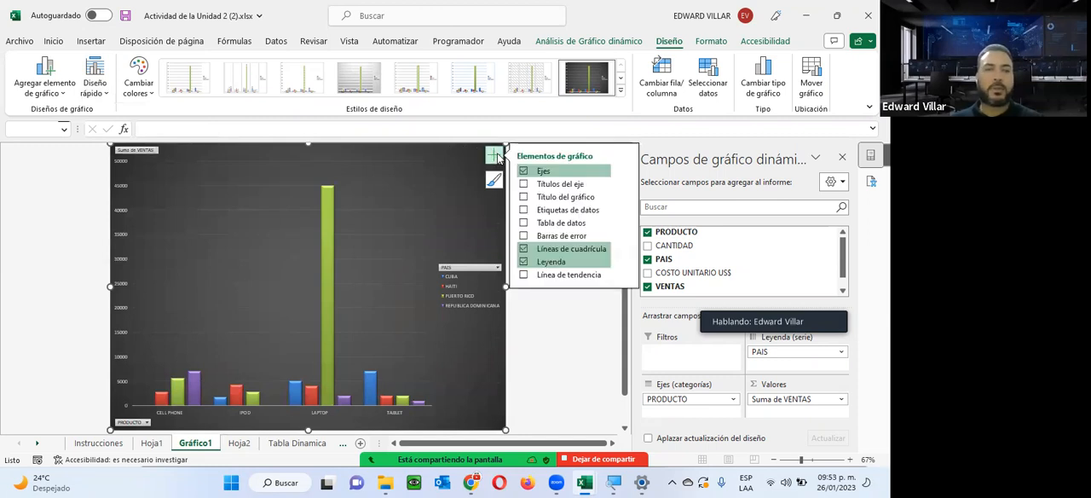
left_click(525, 185)
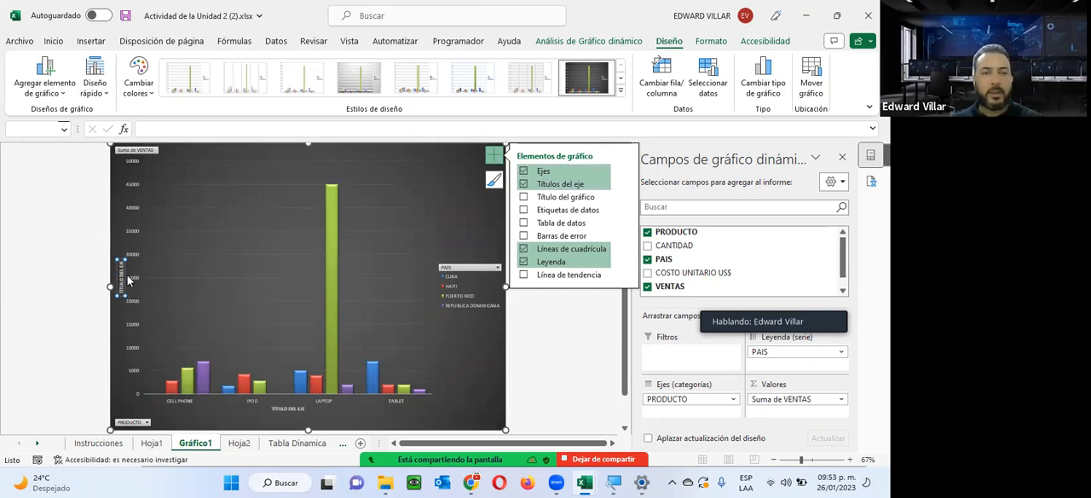
left_click(523, 197)
left_click(524, 210)
left_click(524, 209)
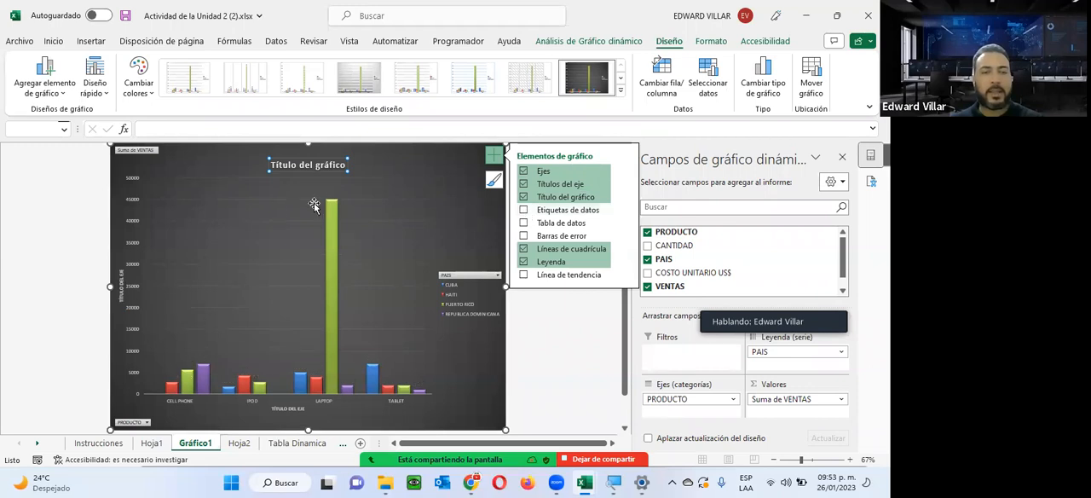
left_click(525, 210)
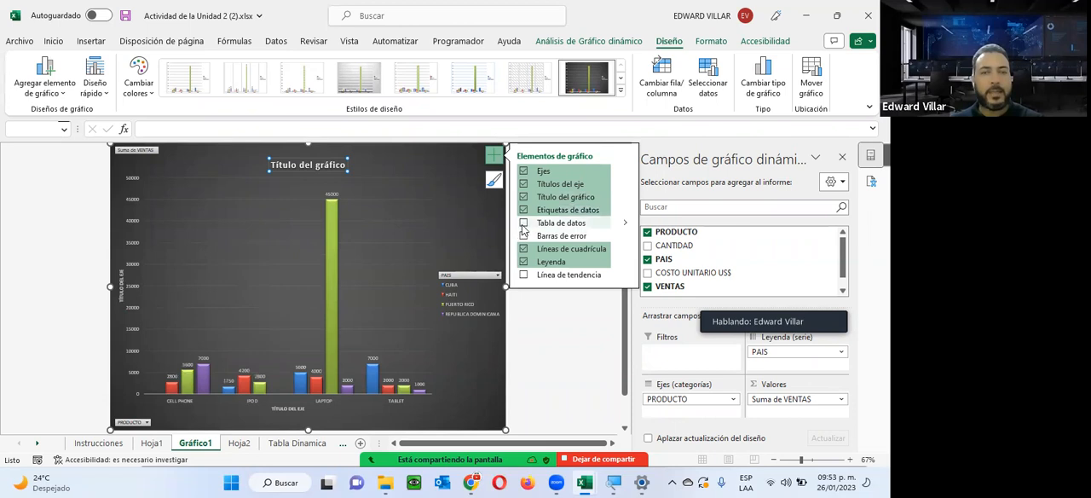
left_click(524, 224)
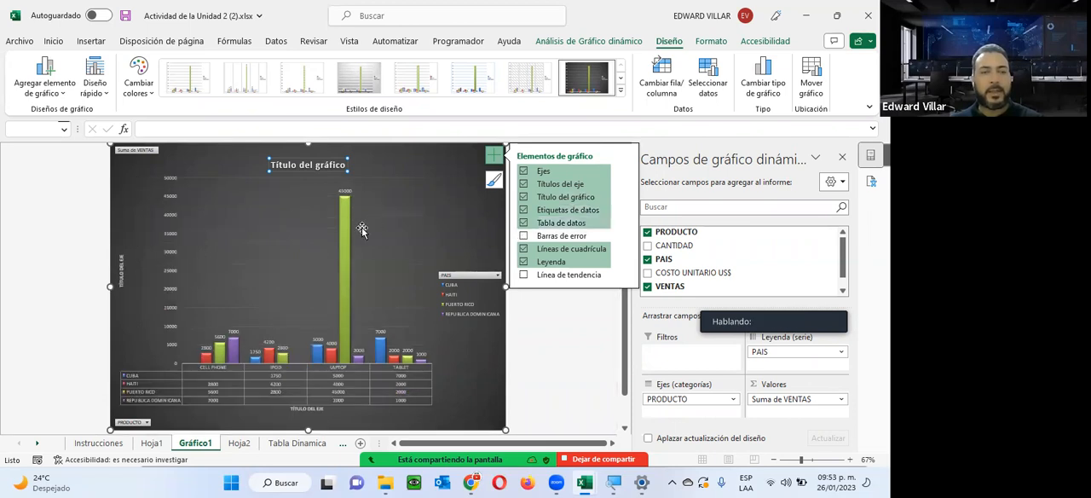
Try error bars on the pivot chart, remove them, and leave the legend enabled.
left_click(524, 237)
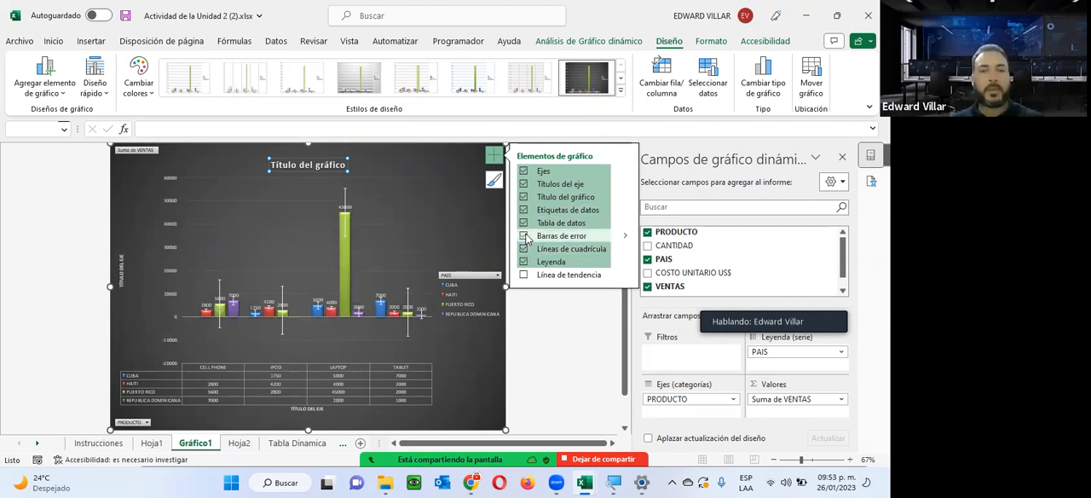
left_click(524, 236)
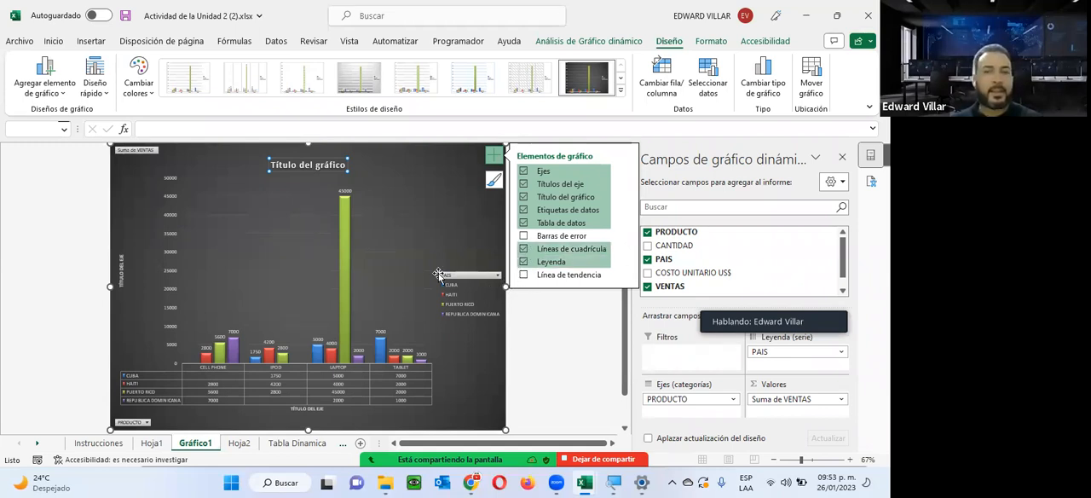
left_click(523, 262)
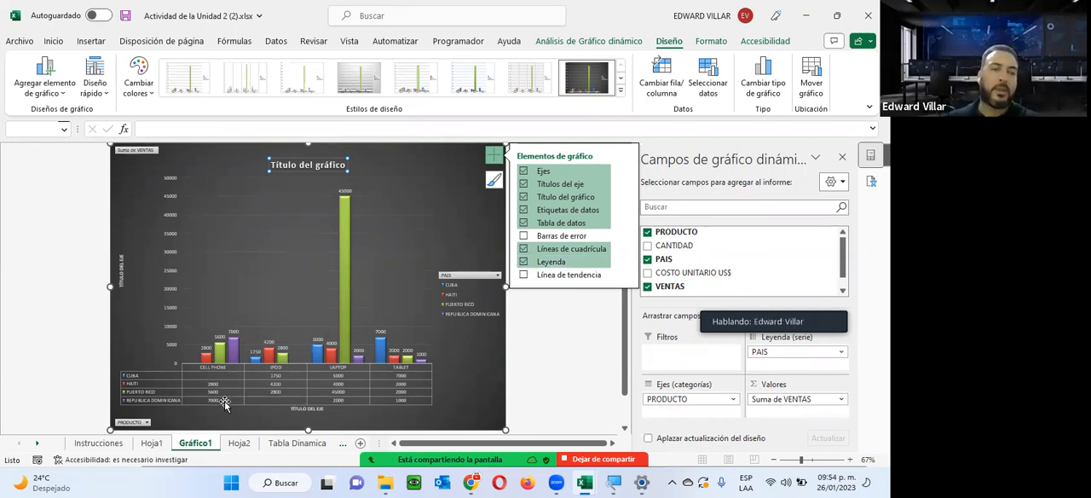
Insert slicers for PRODUCTO and PAIS on the Hoja2 pivot table and place them side by side below it.
left_click(234, 446)
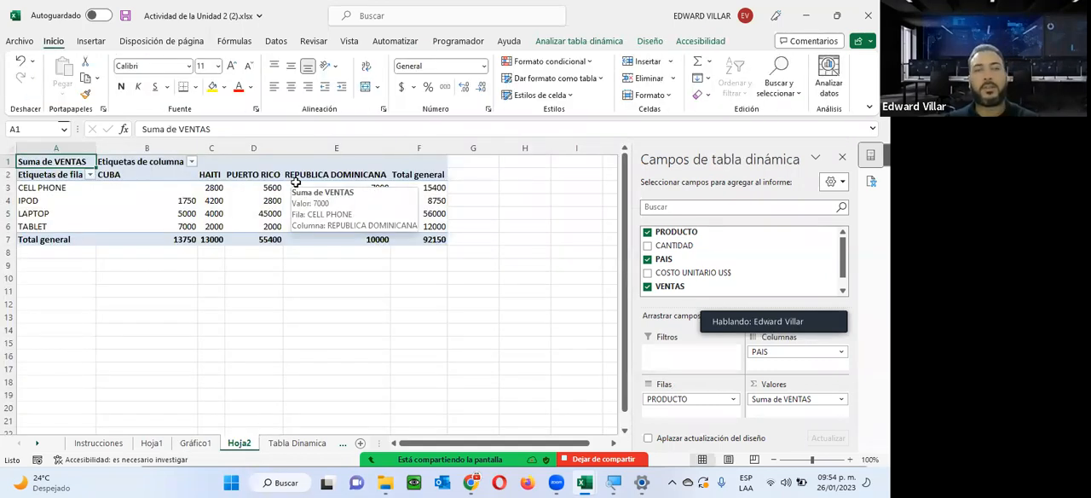
left_click(206, 188)
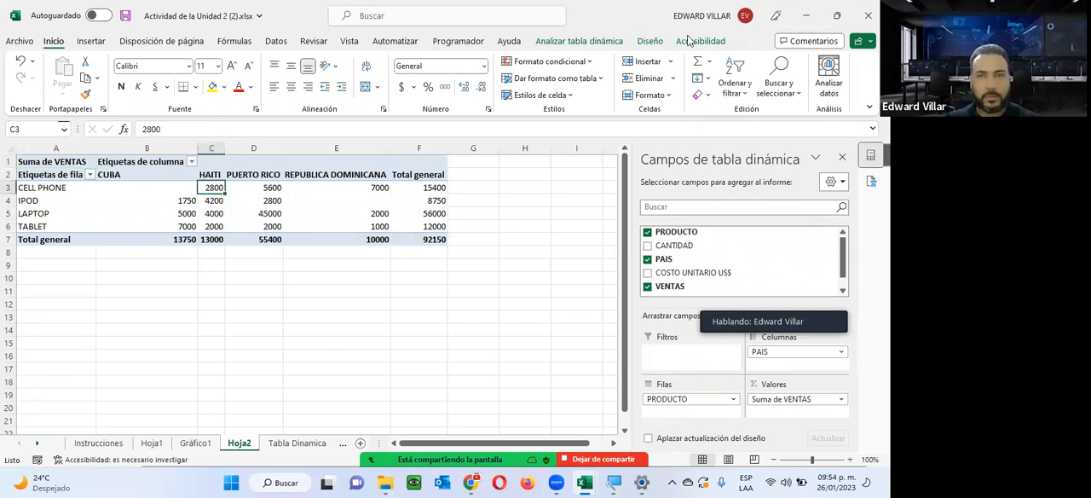
left_click(560, 41)
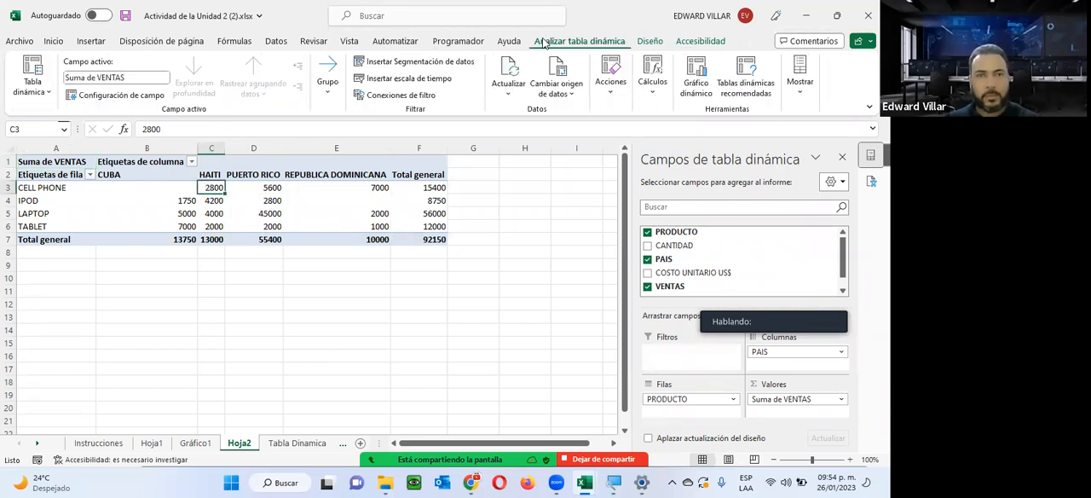
left_click(436, 63)
left_click(530, 149)
left_click(530, 174)
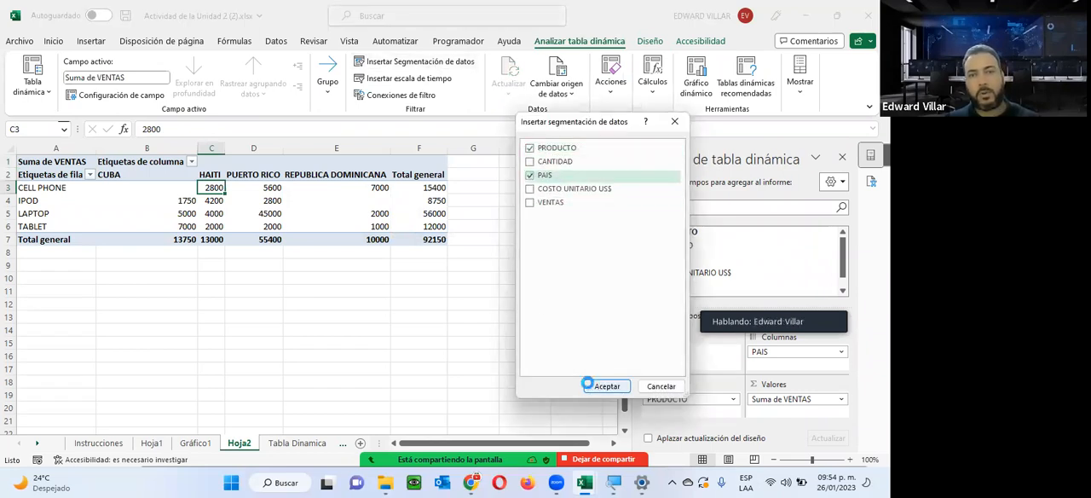
left_click(588, 385)
left_click_drag(299, 242, 447, 287)
left_click(299, 220)
left_click_drag(301, 220, 310, 297)
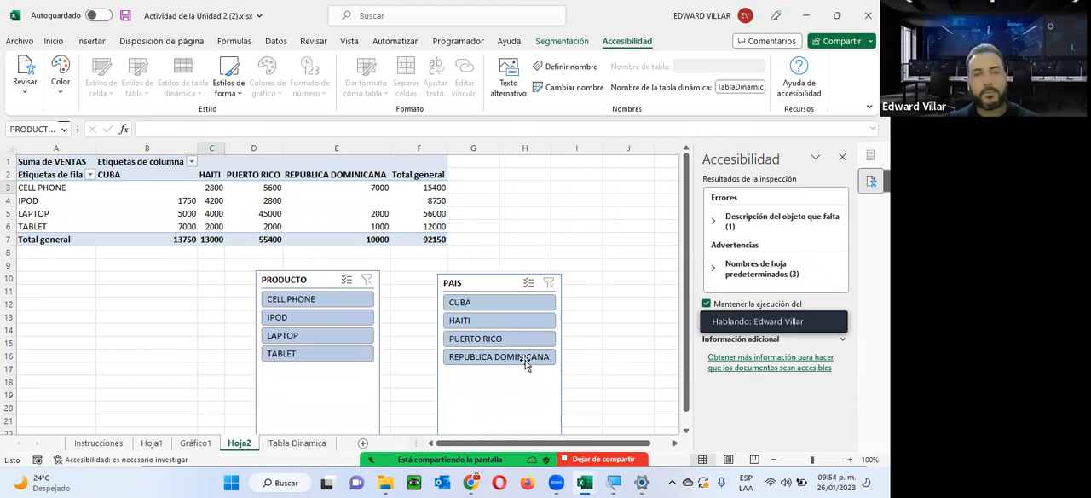
Filter the sales data to REPUBLICA DOMINICANA with the PAIS slicer and view the chart on Gráfico1.
left_click(525, 359)
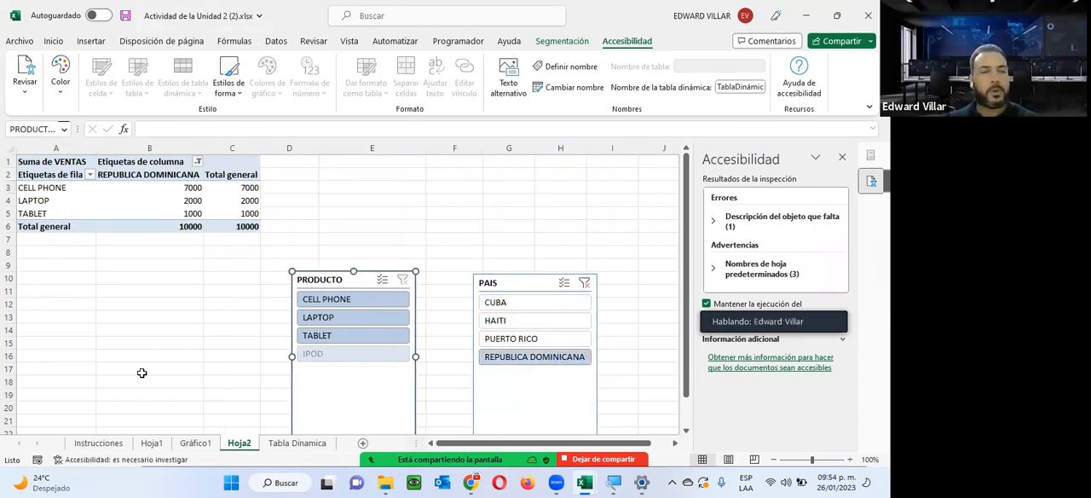
left_click(195, 442)
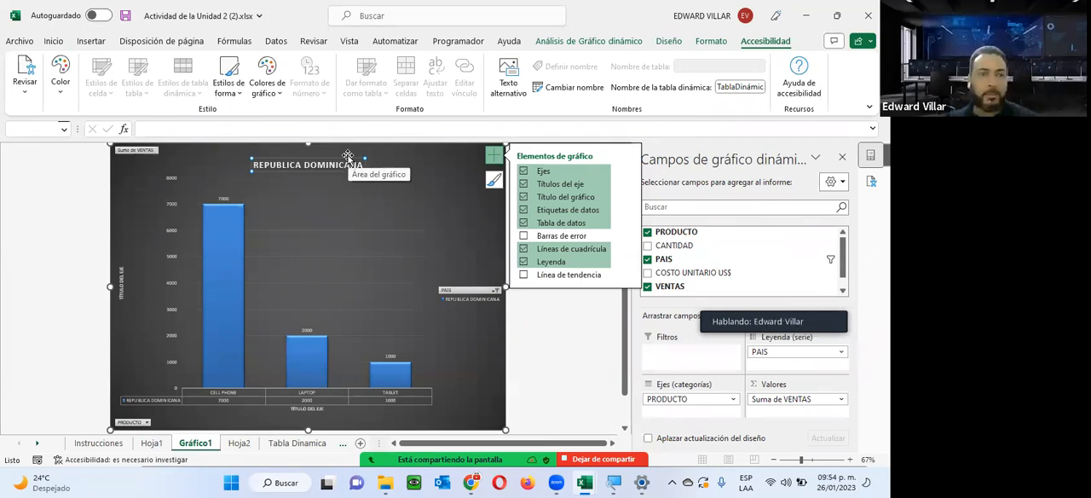
Filter the Gráfico1 pivot chart's PAIS field to PUERTO RICO only and check the pivot table on Hoja2.
left_click(492, 292)
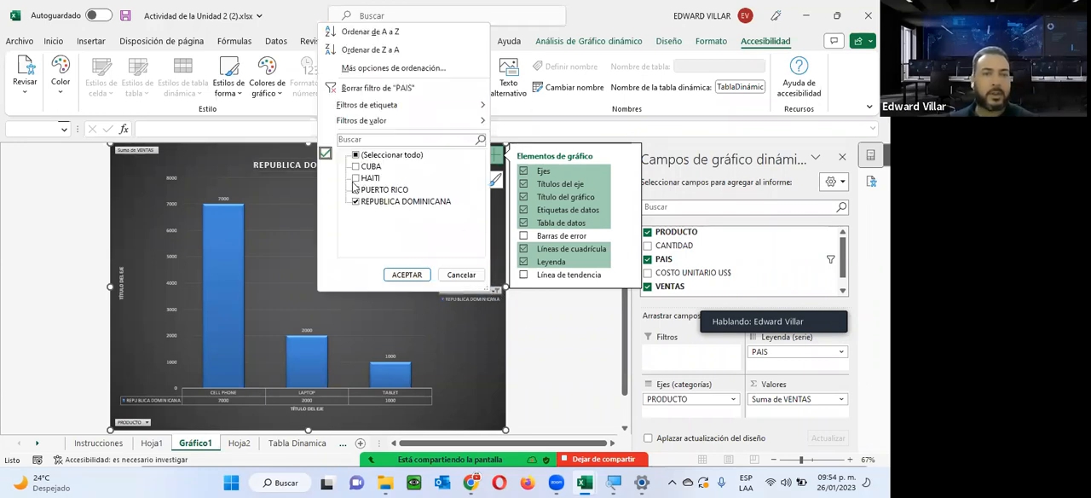
left_click(356, 190)
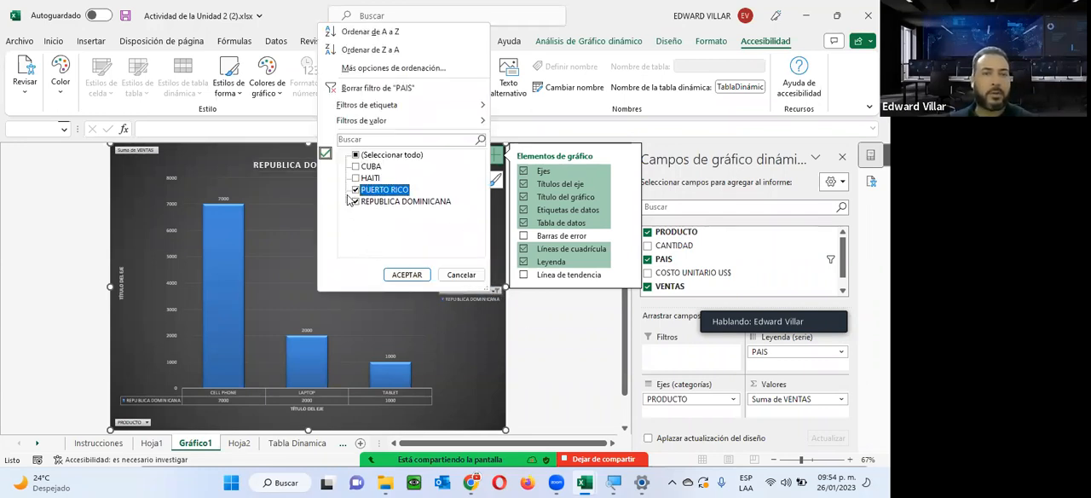
left_click(356, 202)
left_click(397, 275)
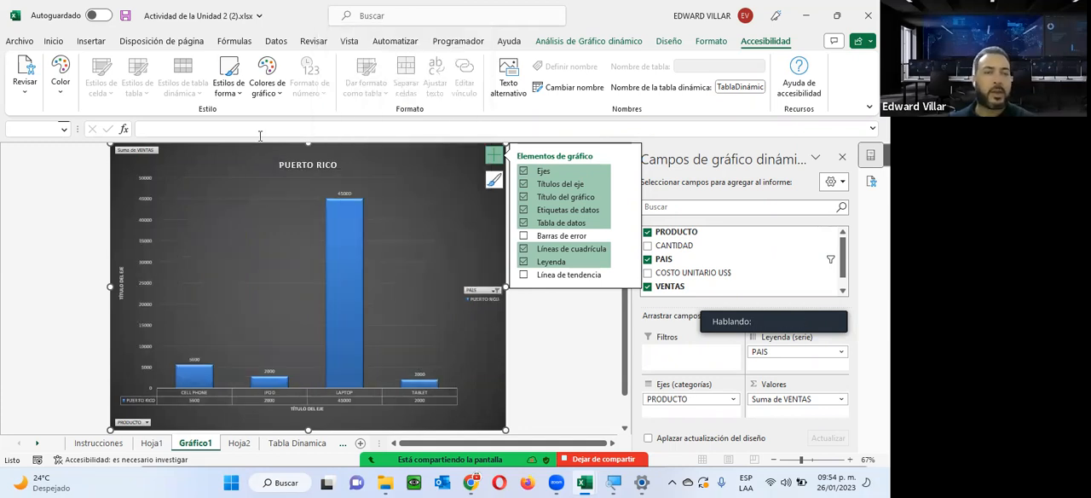
left_click(239, 443)
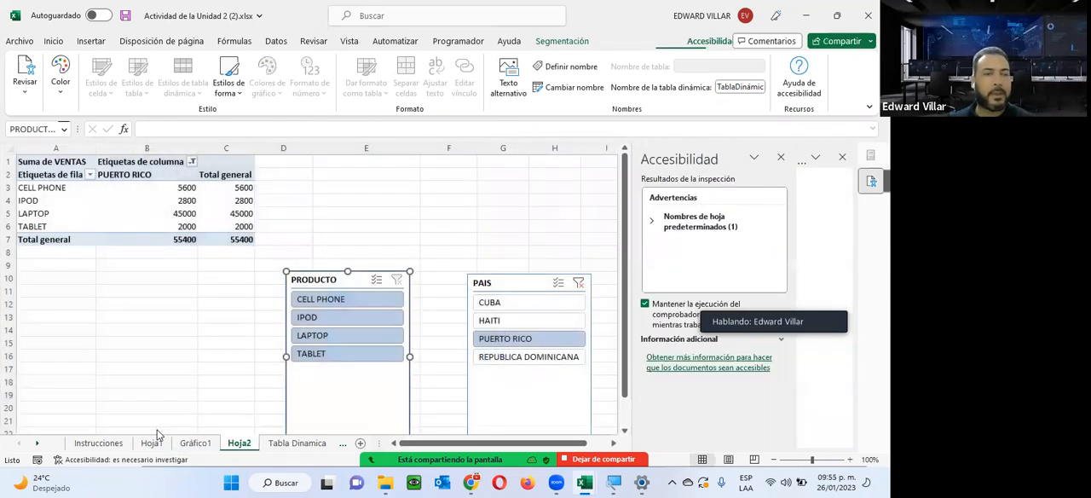
left_click(122, 174)
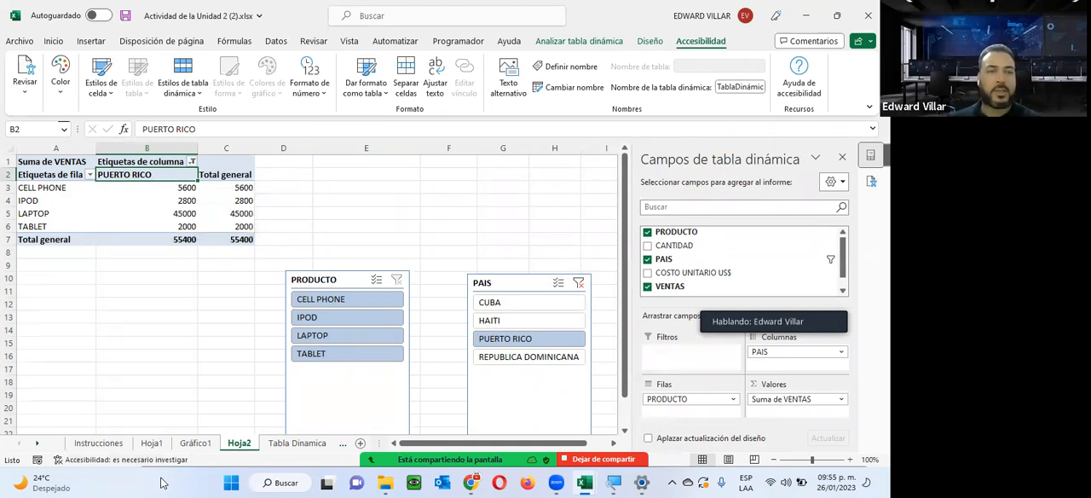
Review the Instrucciones sheet and switch to the course page in Chrome to look over the Unidad 2 items.
left_click(118, 446)
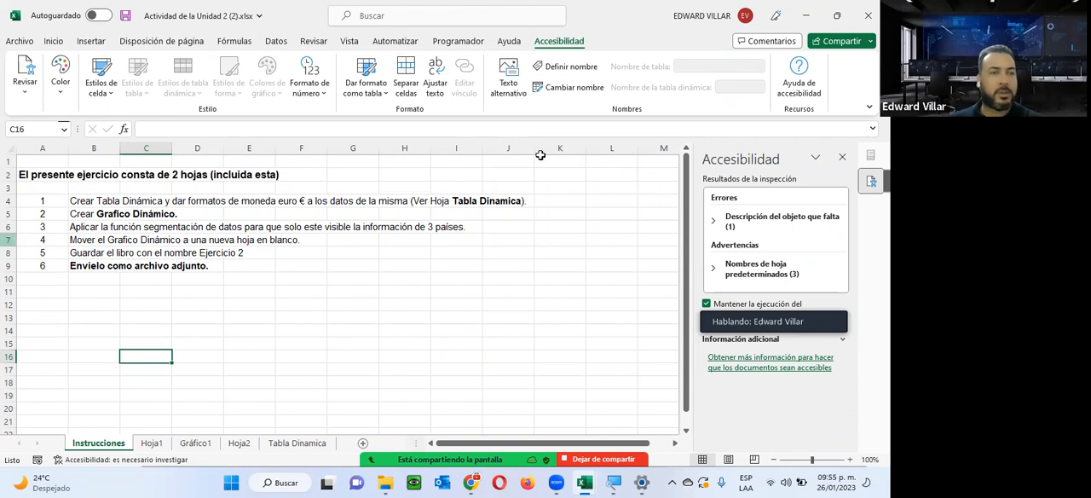
left_click(809, 24)
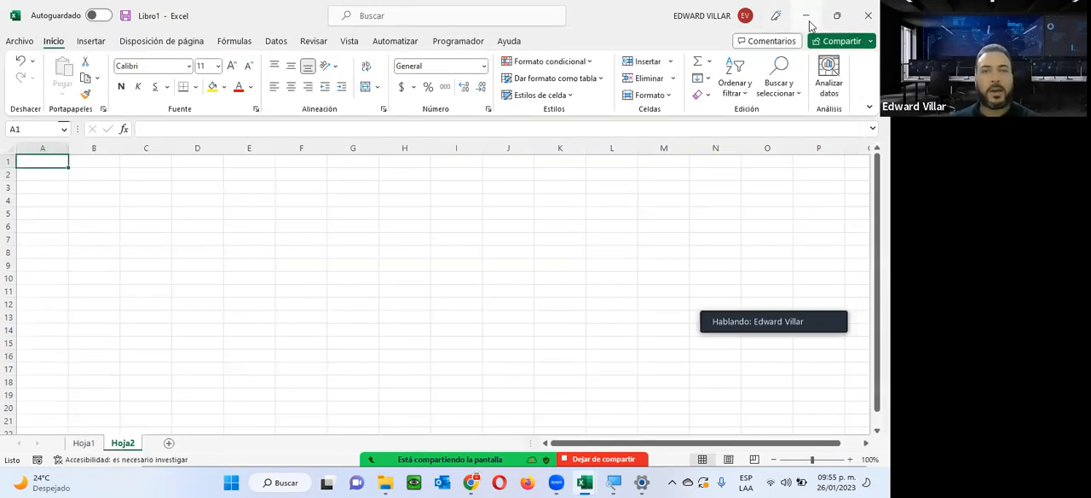
left_click(809, 24)
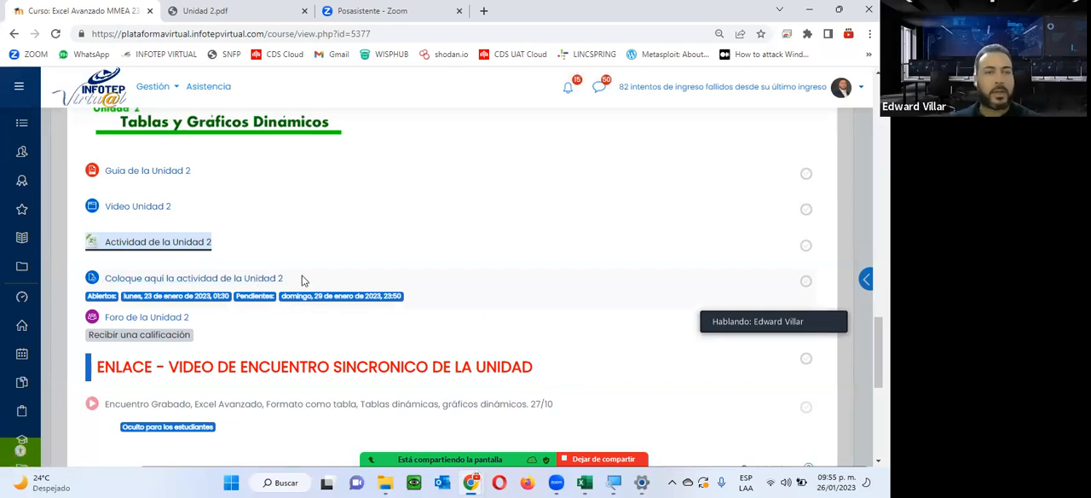
scroll(382, 357, "down", 1)
scroll(382, 357, "up", 1)
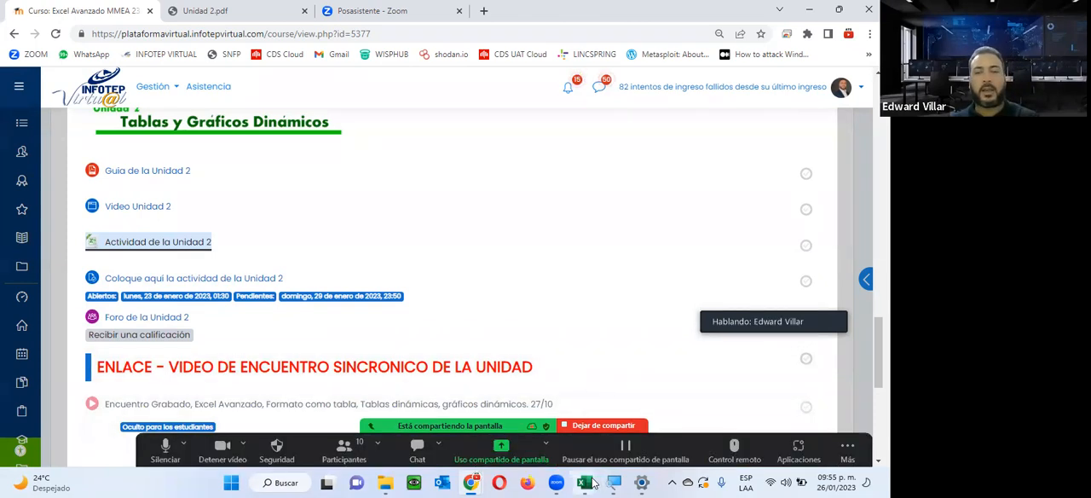
Return to the Actividad de la Unidad 2 workbook in Excel and review the instruction about saving it as Ejercicio 2.
left_click(653, 416)
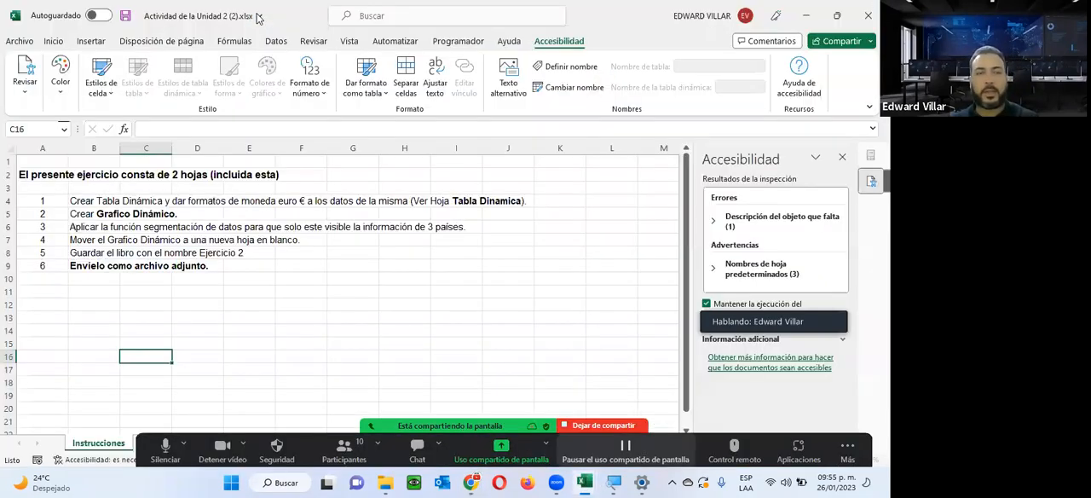
left_click(290, 248)
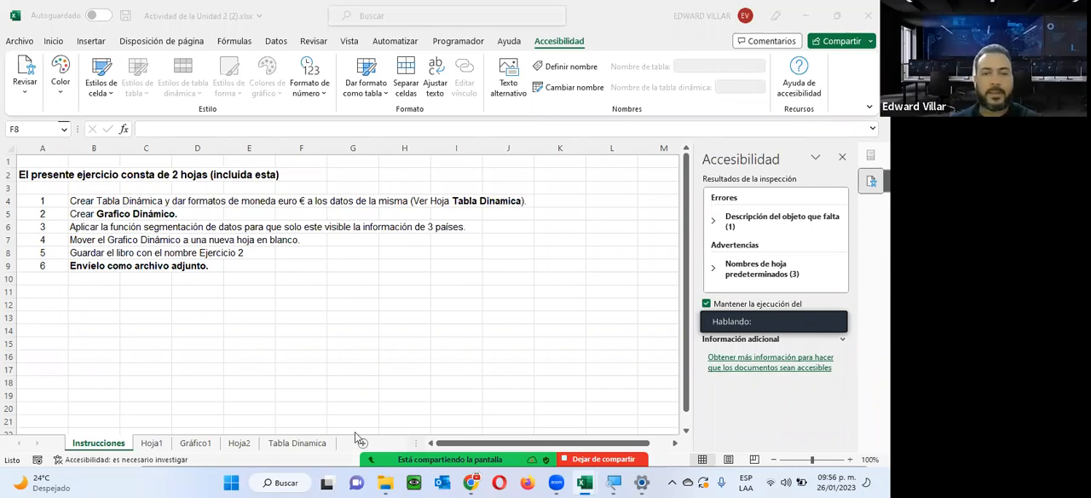
mouse_move(355, 433)
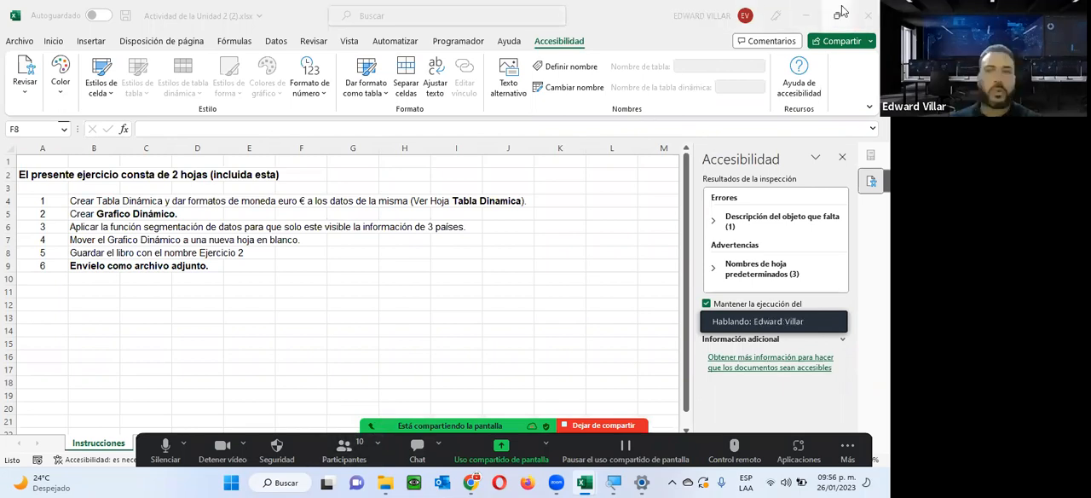
Switch back to the course page in Chrome and look through the Unidad 2 section and the weekly section cards.
left_click(803, 18)
left_click(802, 18)
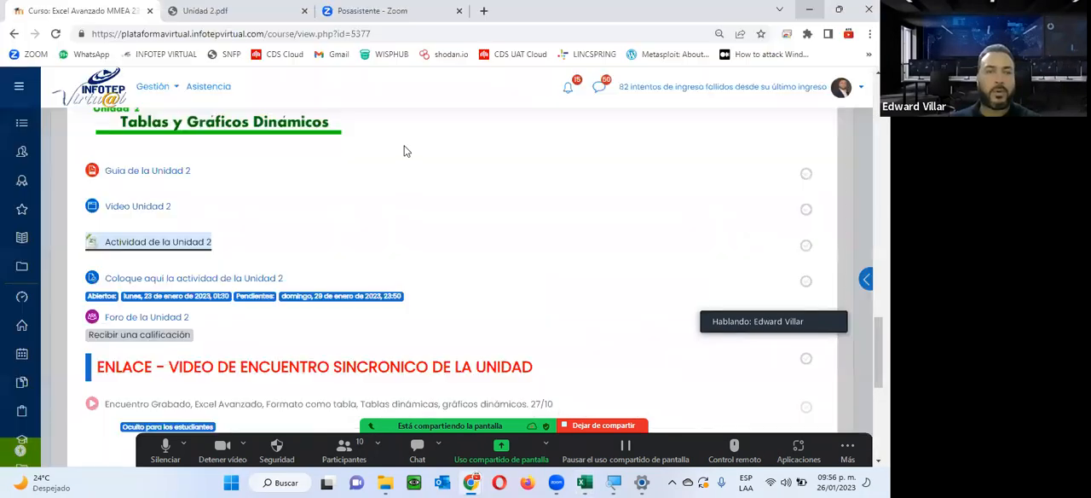
scroll(381, 162, "down", 5)
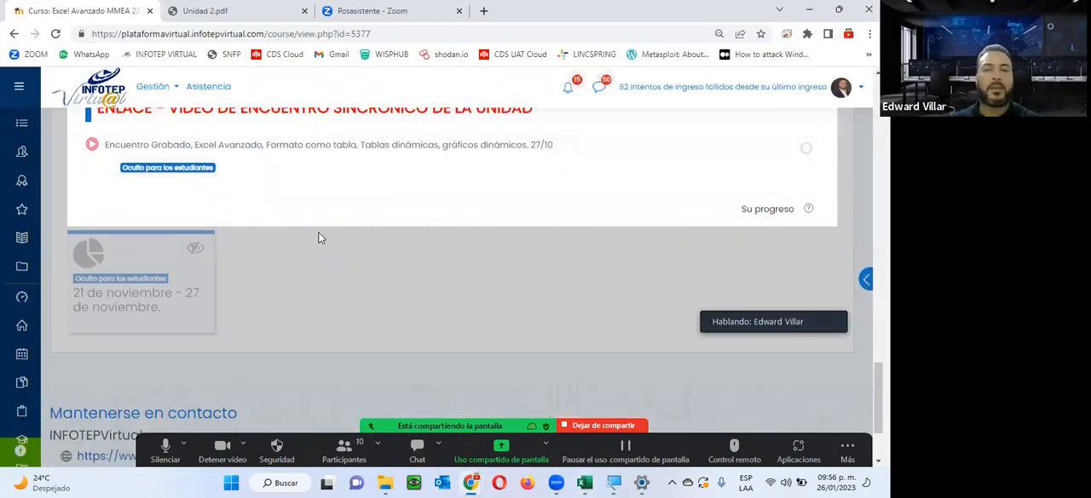
scroll(319, 232, "up", 2)
scroll(319, 233, "up", 1)
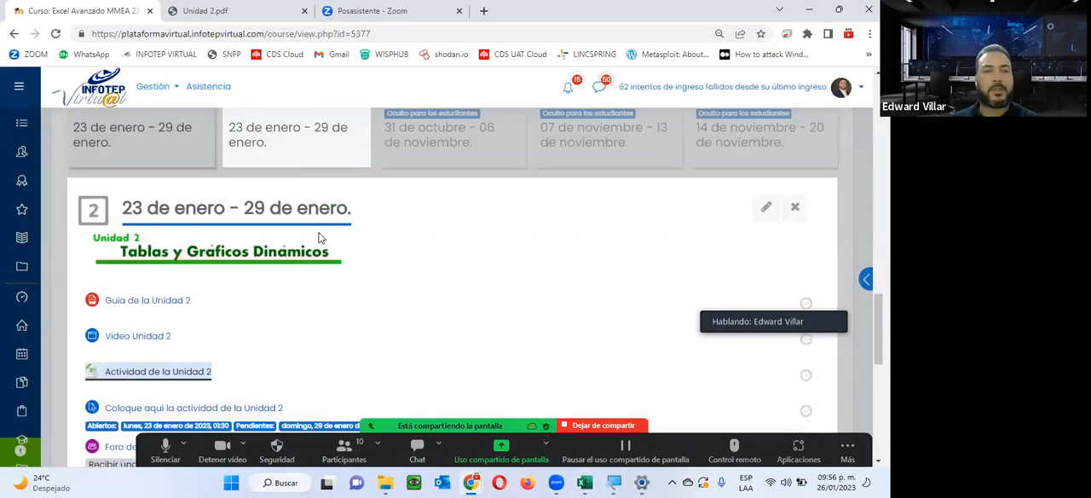
scroll(319, 238, "up", 5)
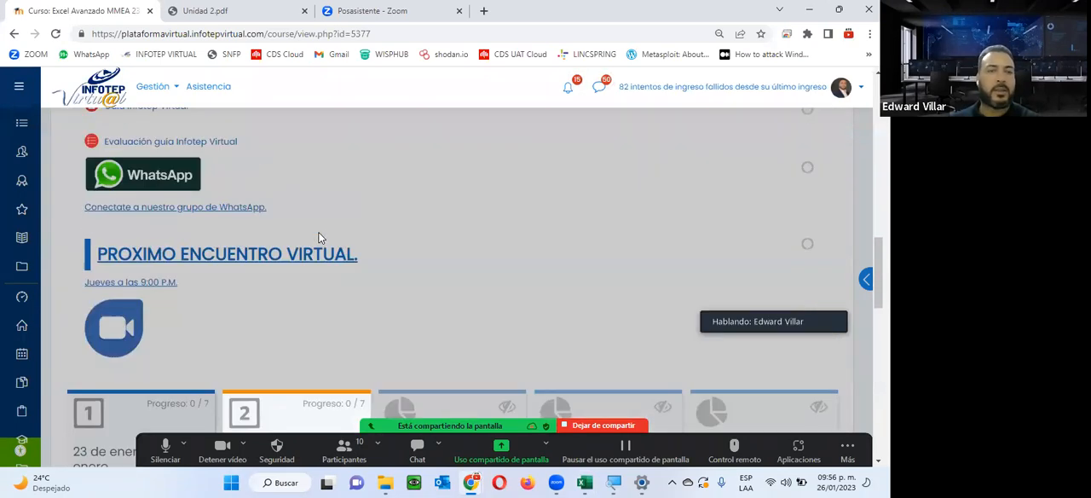
scroll(535, 152, "down", 3)
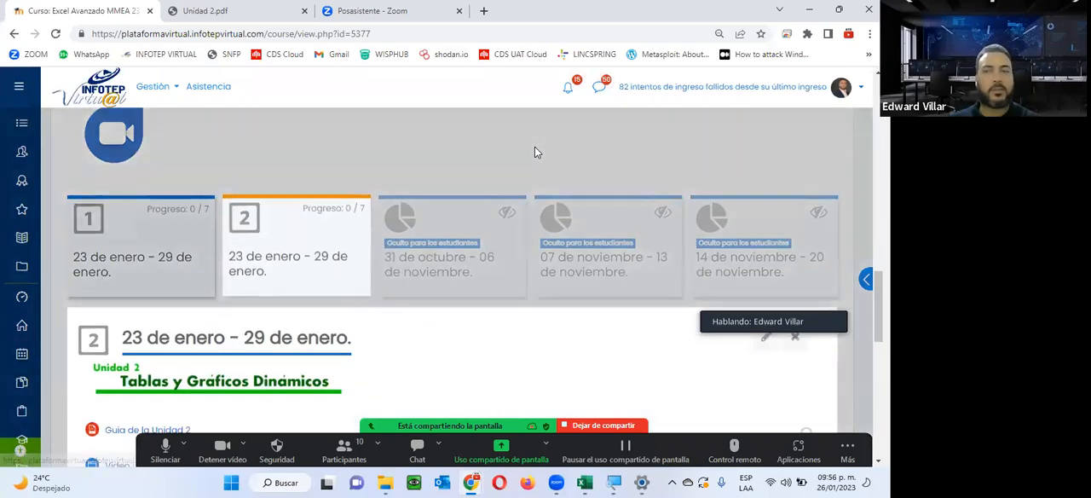
Close the Unidad 2 section and open the 31 de octubre - 06 de noviembre section to look over the Unidad 3 activities.
left_click(249, 219)
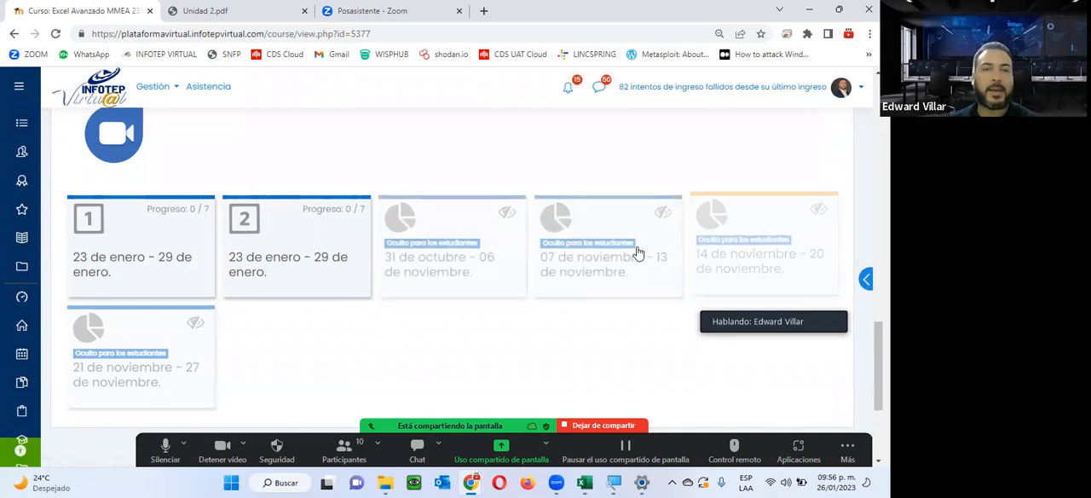
left_click(451, 236)
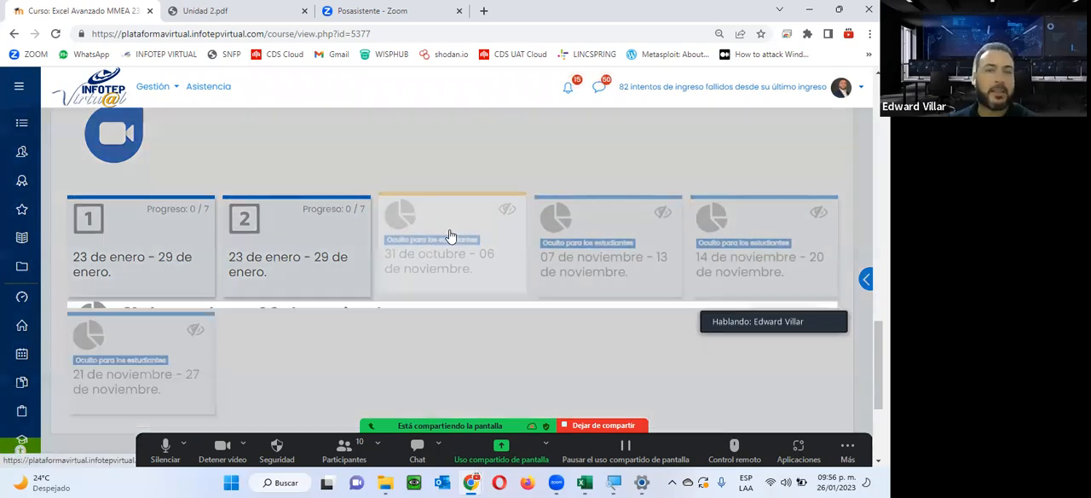
scroll(427, 264, "down", 4)
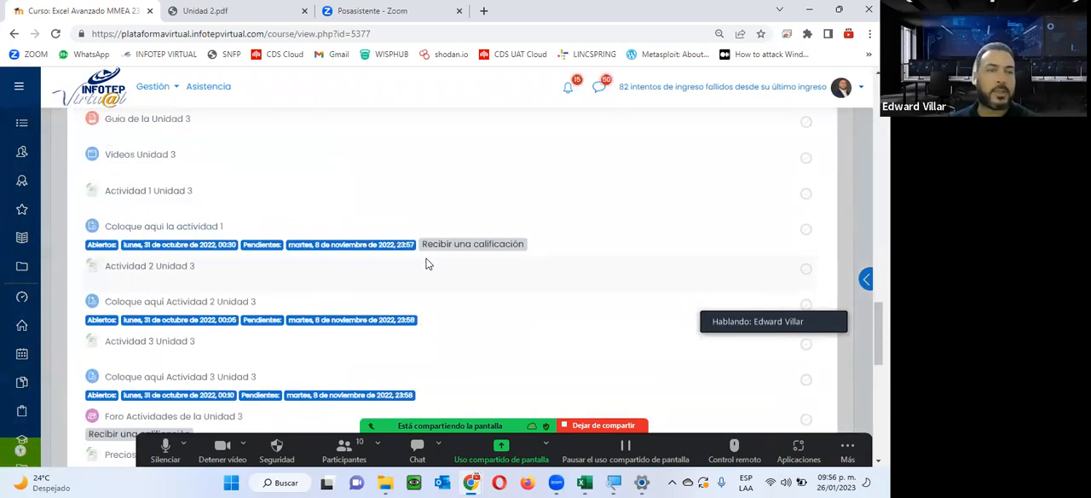
scroll(136, 303, "up", 1)
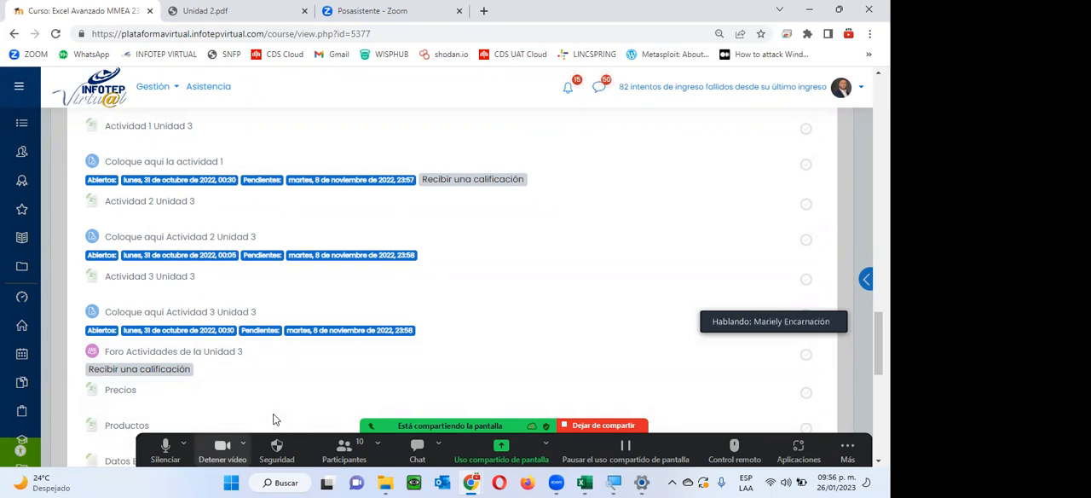
Turn off the camera and mute the microphone in the Zoom meeting.
left_click(223, 450)
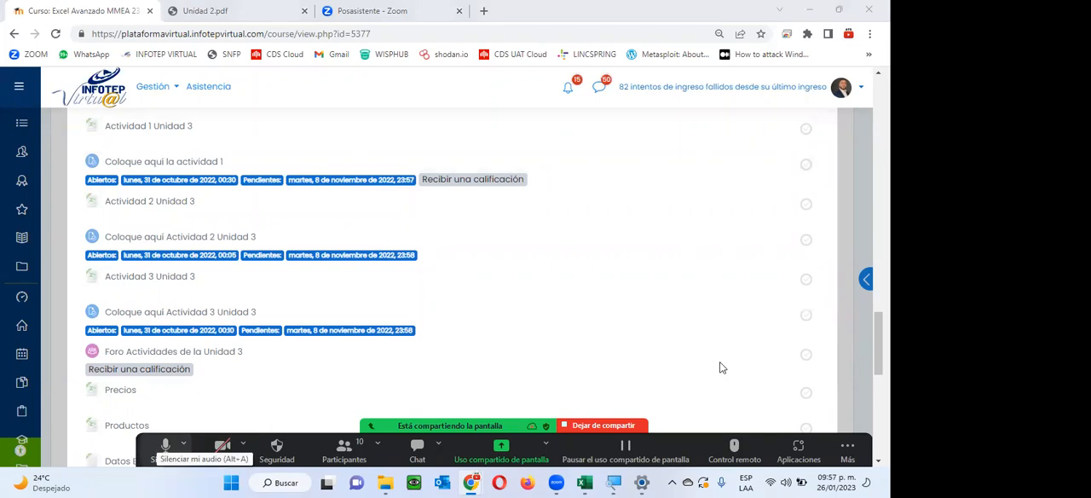
key("alt+a")
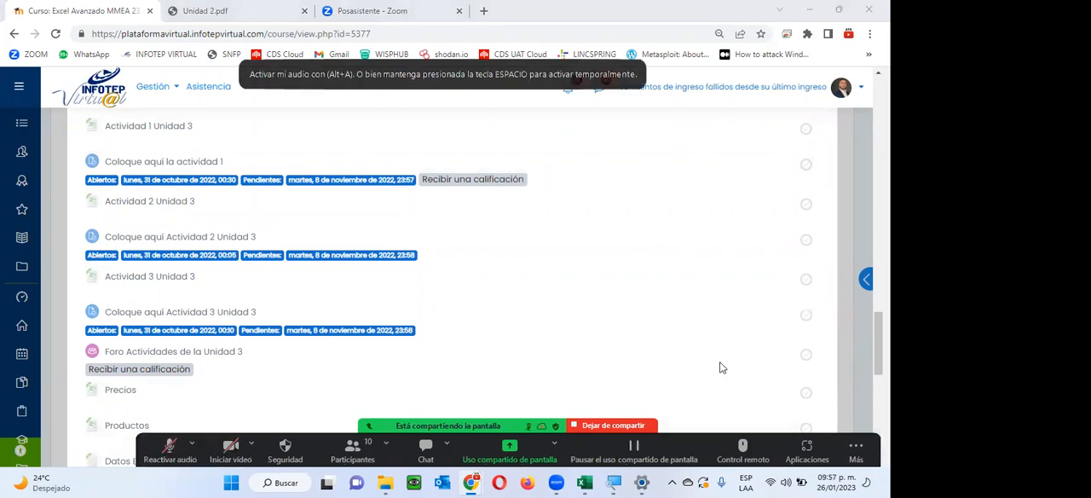